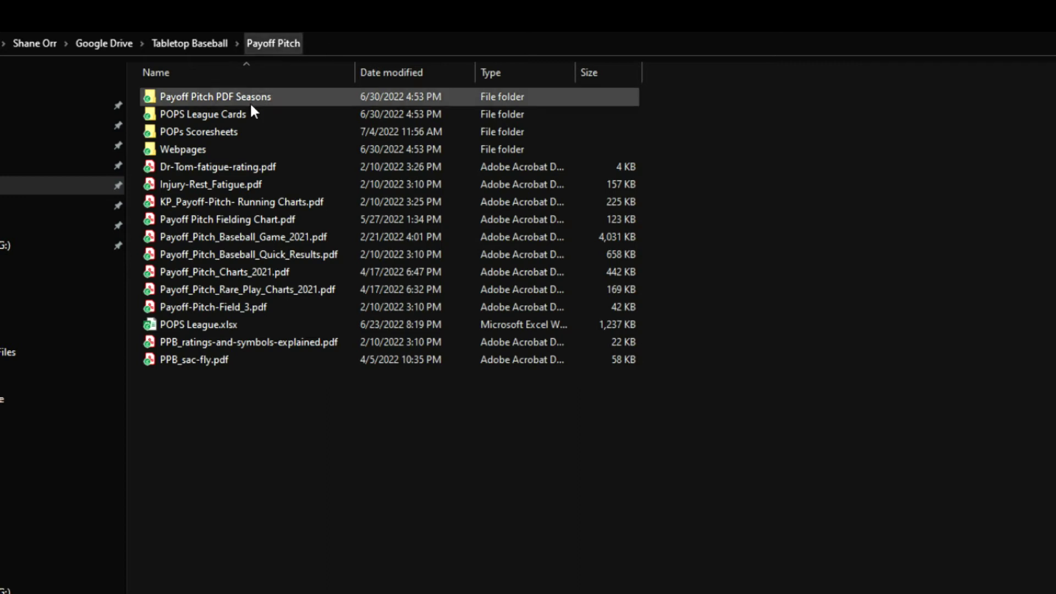
Open 1973_Final_LR_Splits.pdf from the Payoff Pitch PDF Seasons folder and go to the Baltimore player cards on page 2.
double_click(232, 103)
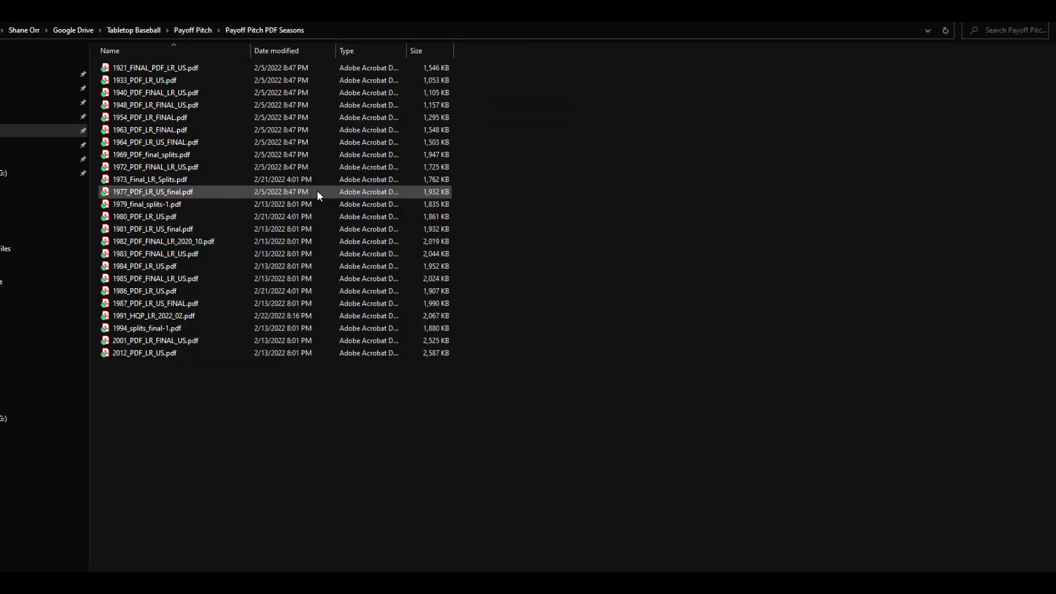
double_click(153, 183)
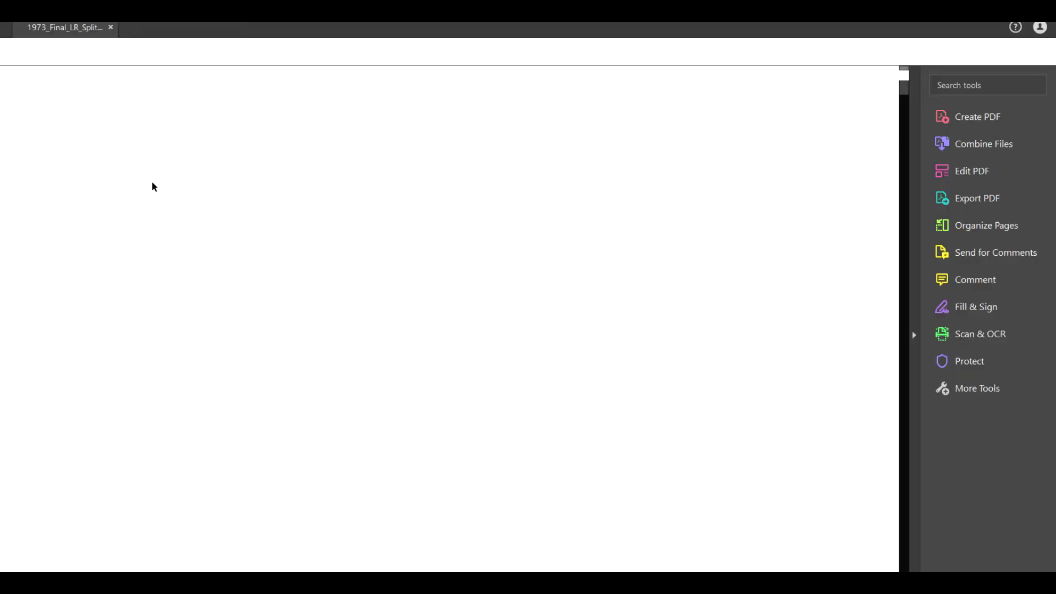
scroll(489, 255, "down", 1)
scroll(489, 255, "down", 10)
scroll(487, 250, "down", 2, "ctrl")
scroll(486, 250, "down", 8)
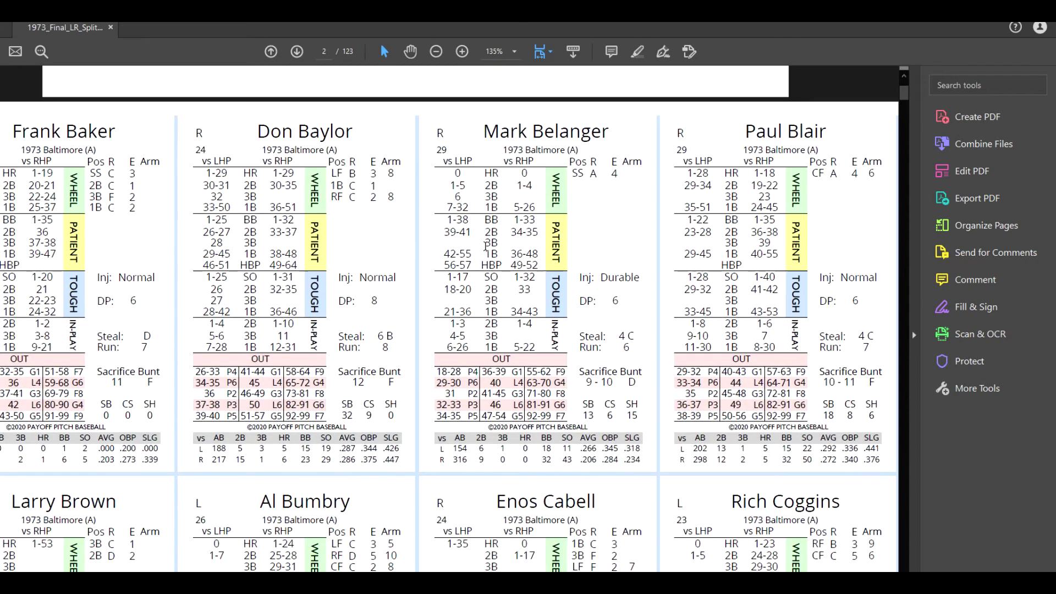
scroll(486, 246, "down", 3)
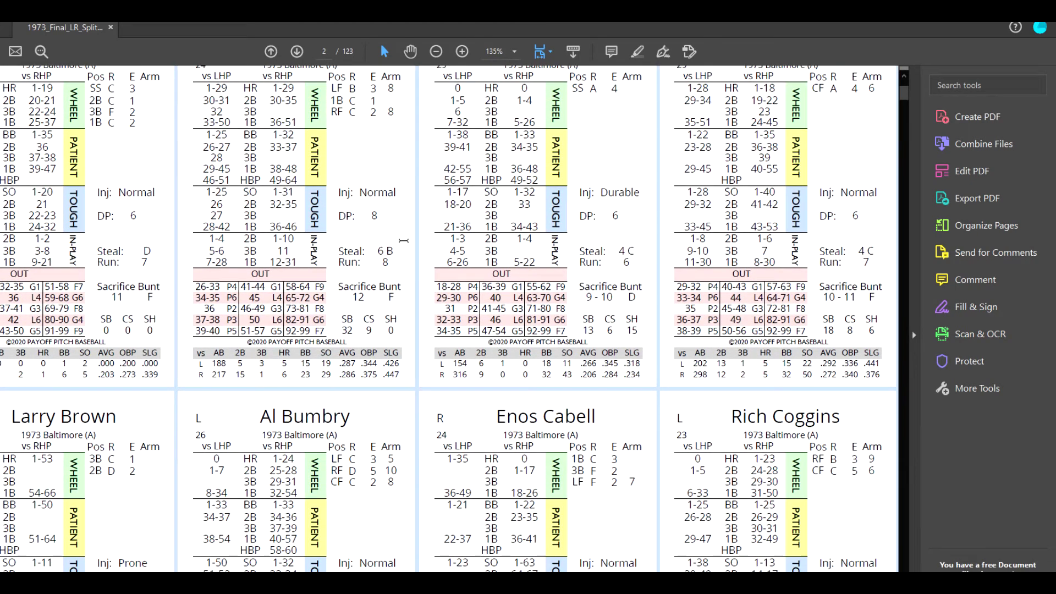
scroll(426, 275, "up", 4)
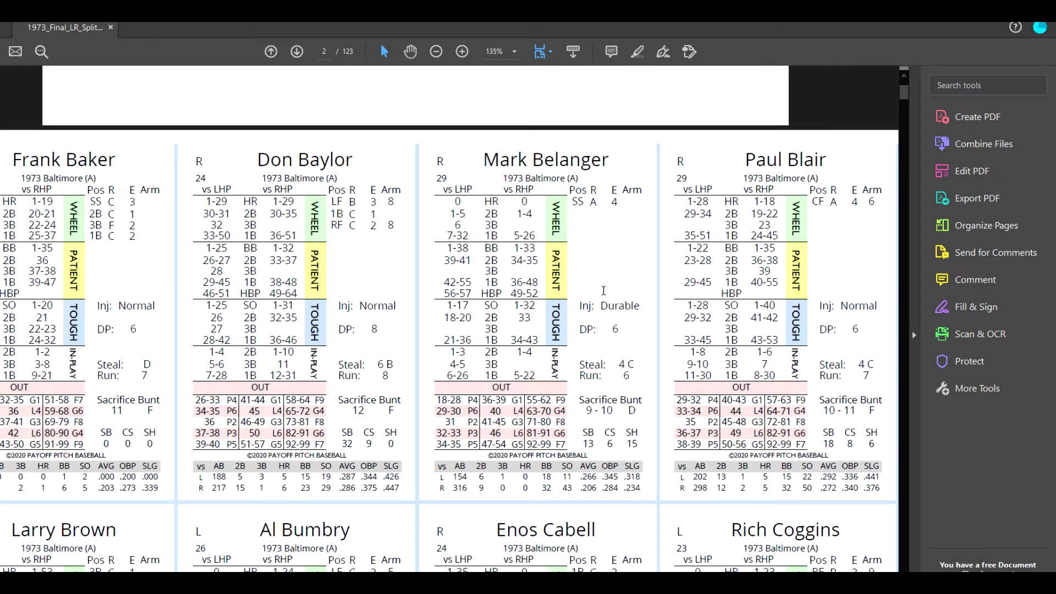
Set the page zoom to 116% and take a snapshot of the whole Don Baylor card.
left_click(494, 52)
type("116")
key("Return")
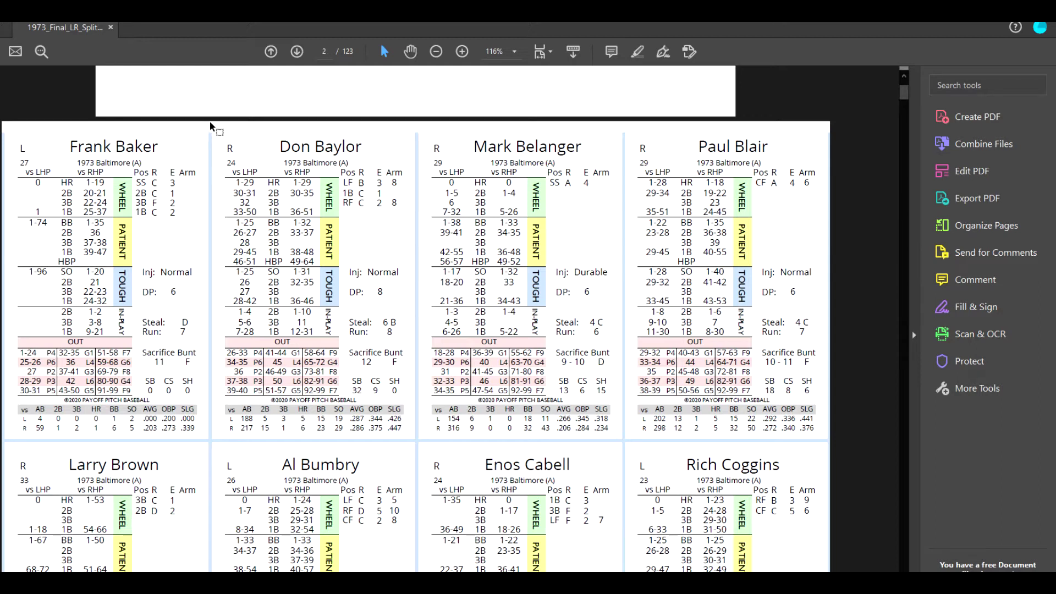
left_click_drag(210, 126, 248, 194)
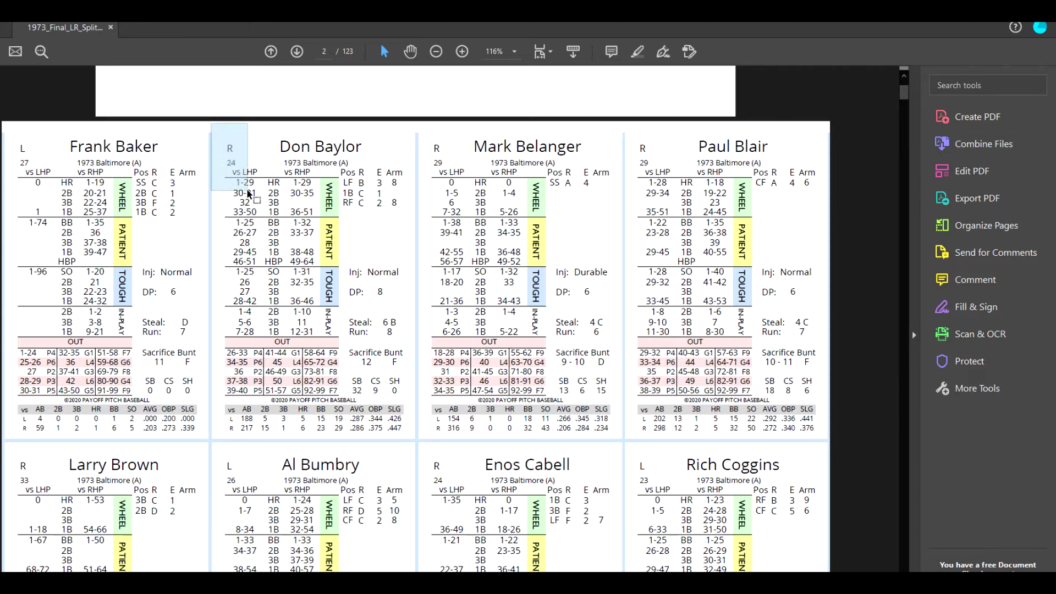
left_click_drag(248, 193, 416, 441)
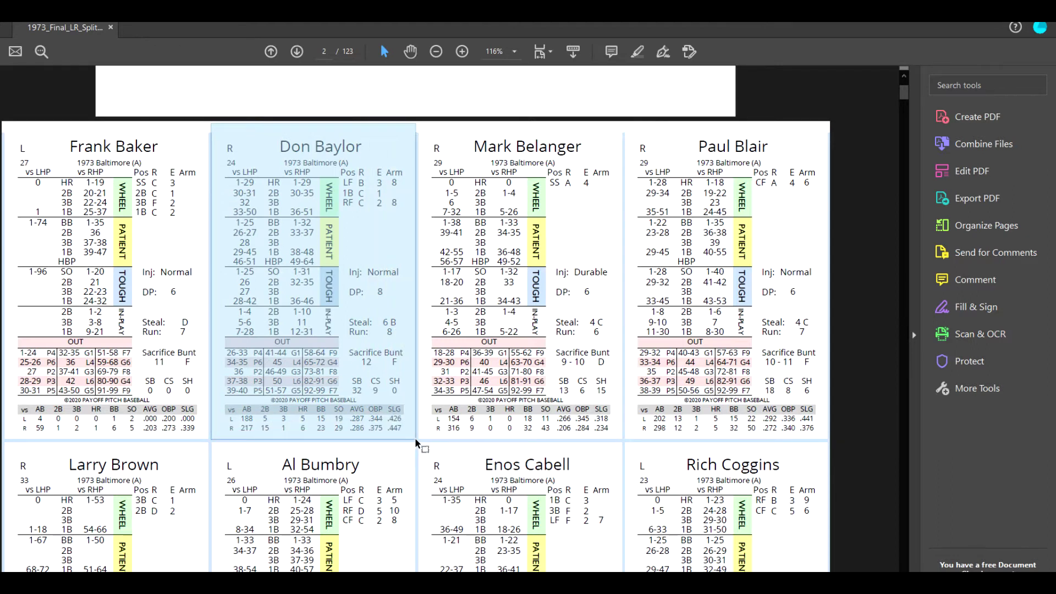
left_click_drag(417, 443, 416, 440)
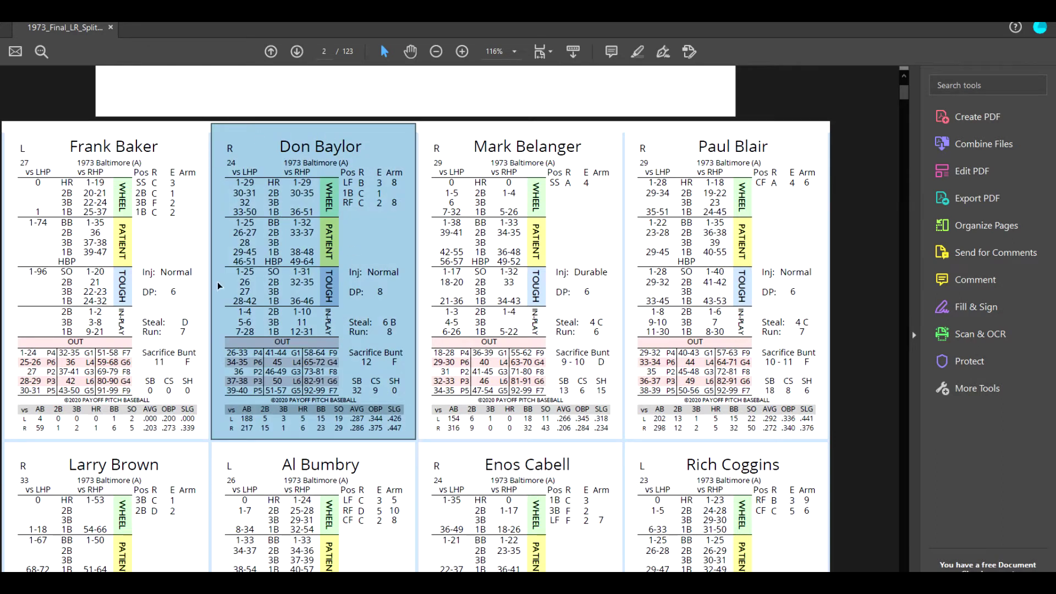
right_click(348, 235)
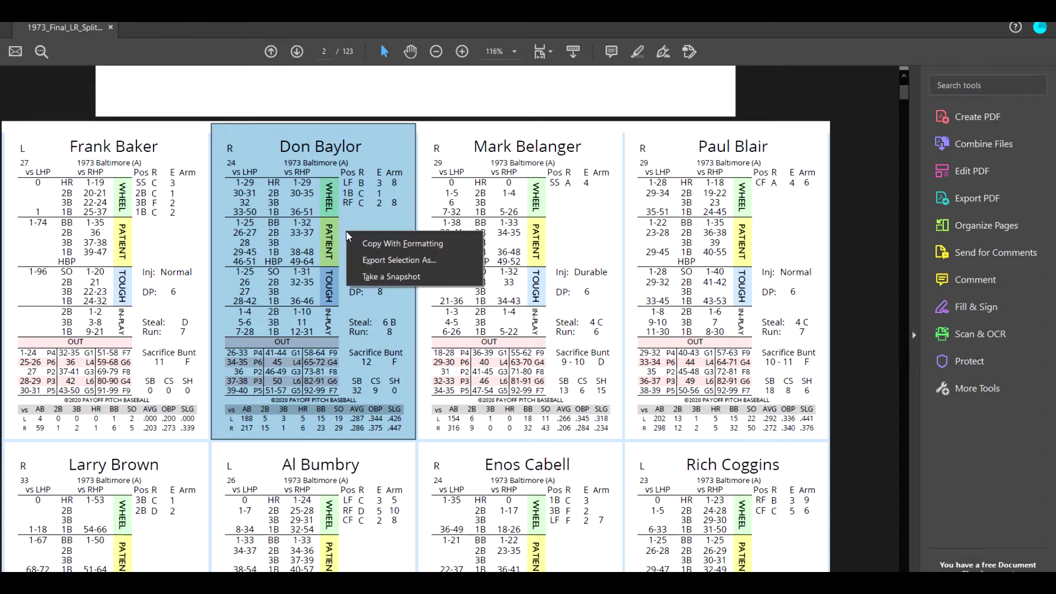
left_click(401, 276)
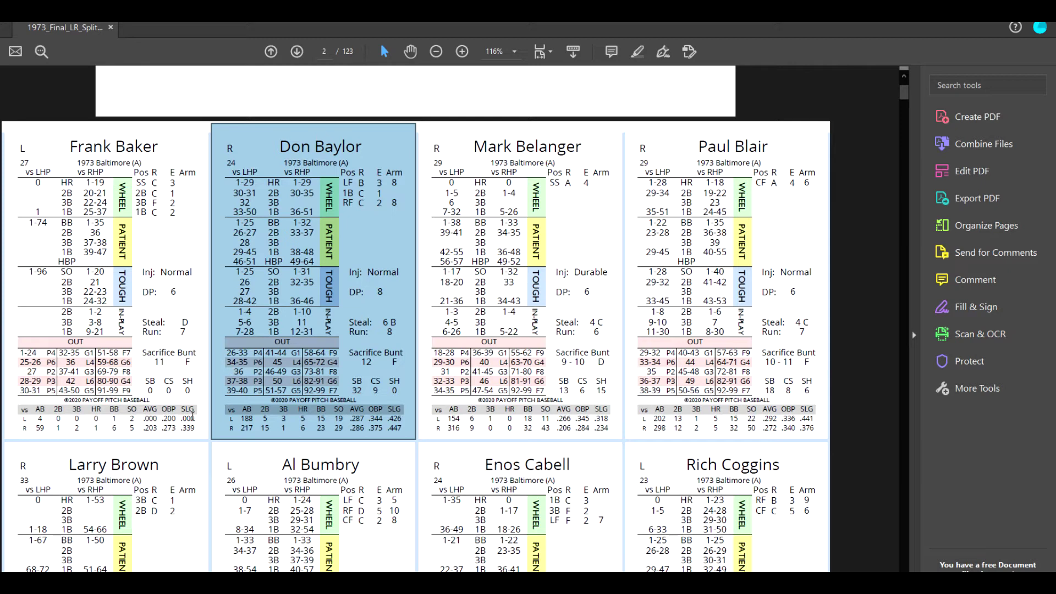
Open Paint 3D and start a new project.
key("super")
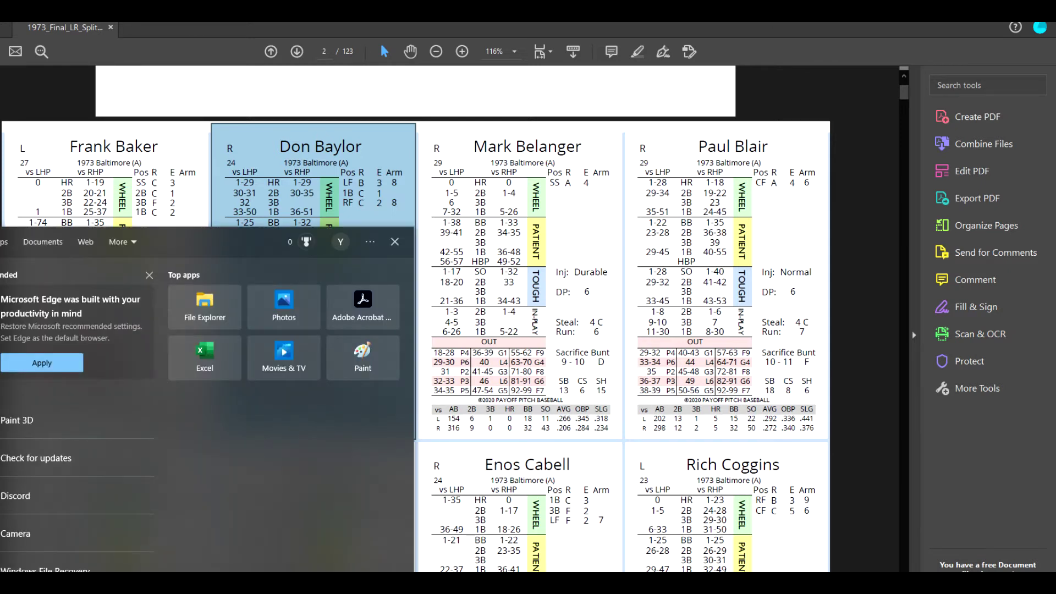
type("paint")
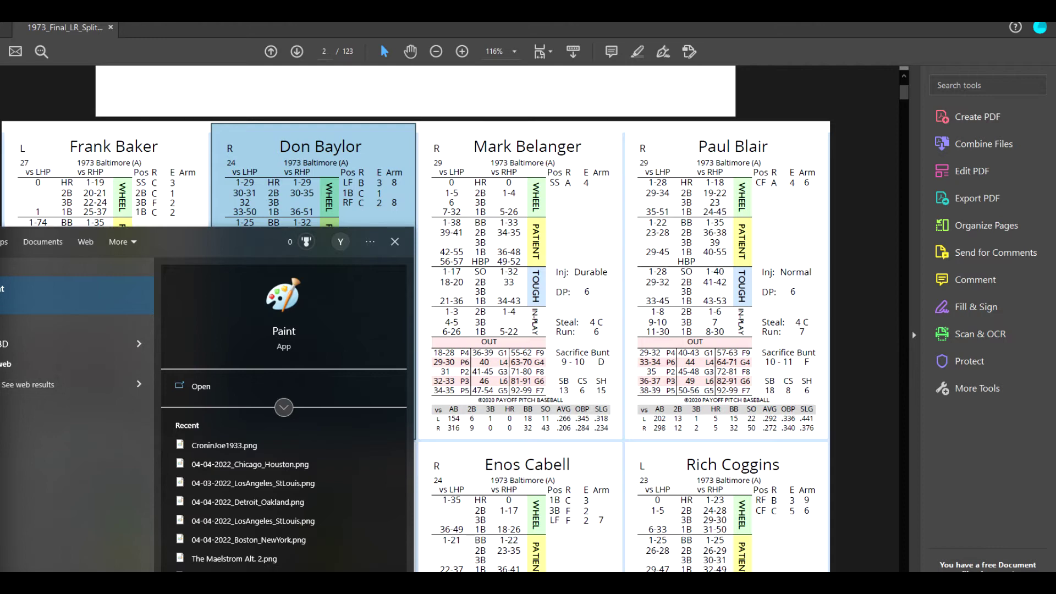
type(" 3d")
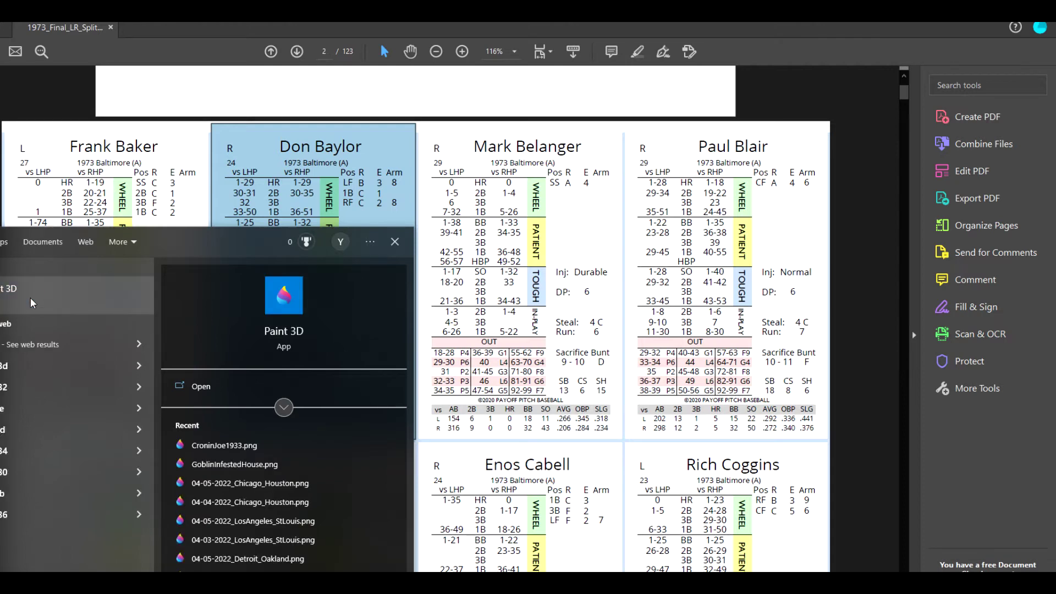
left_click(33, 302)
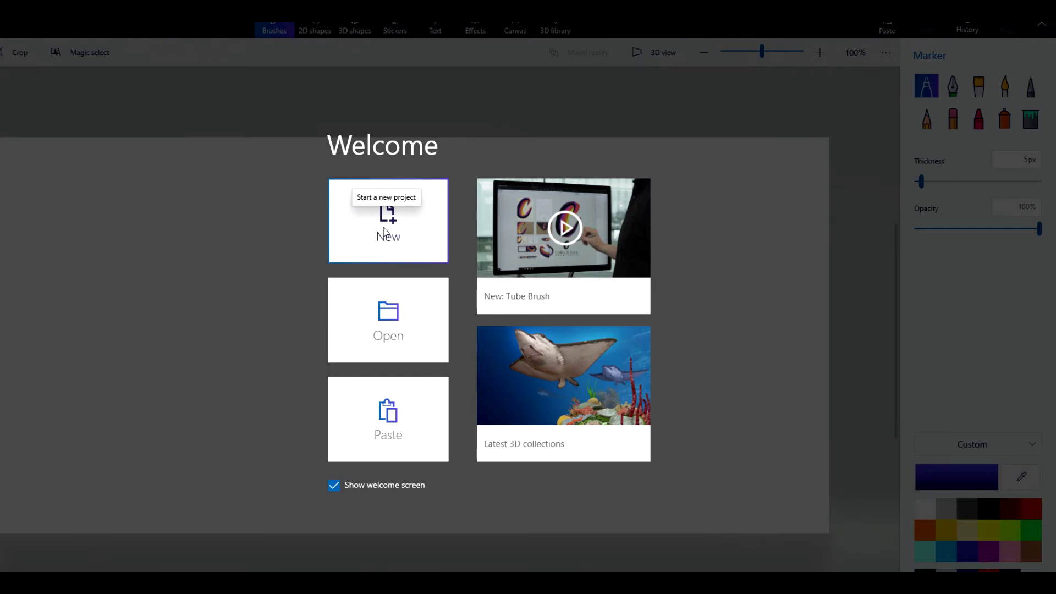
left_click(381, 238)
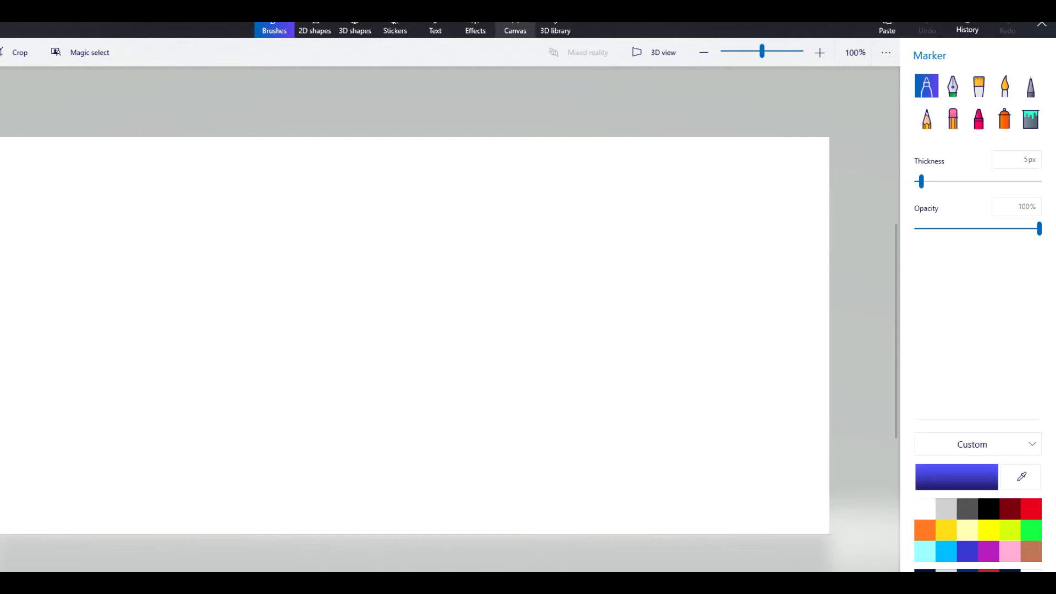
Paste the copied Don Baylor card onto the blank canvas.
left_click(515, 26)
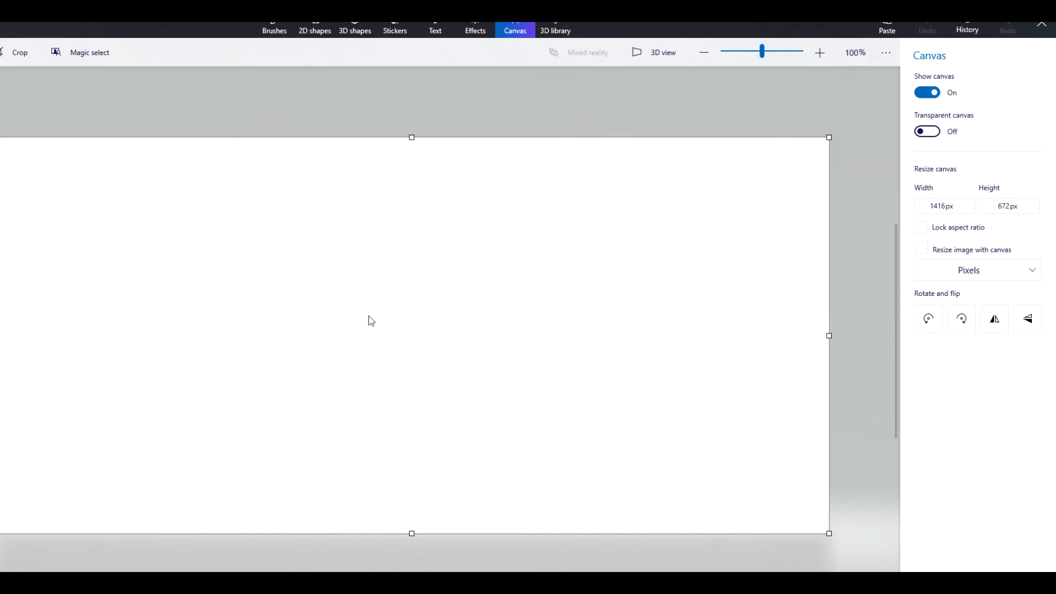
right_click(369, 254)
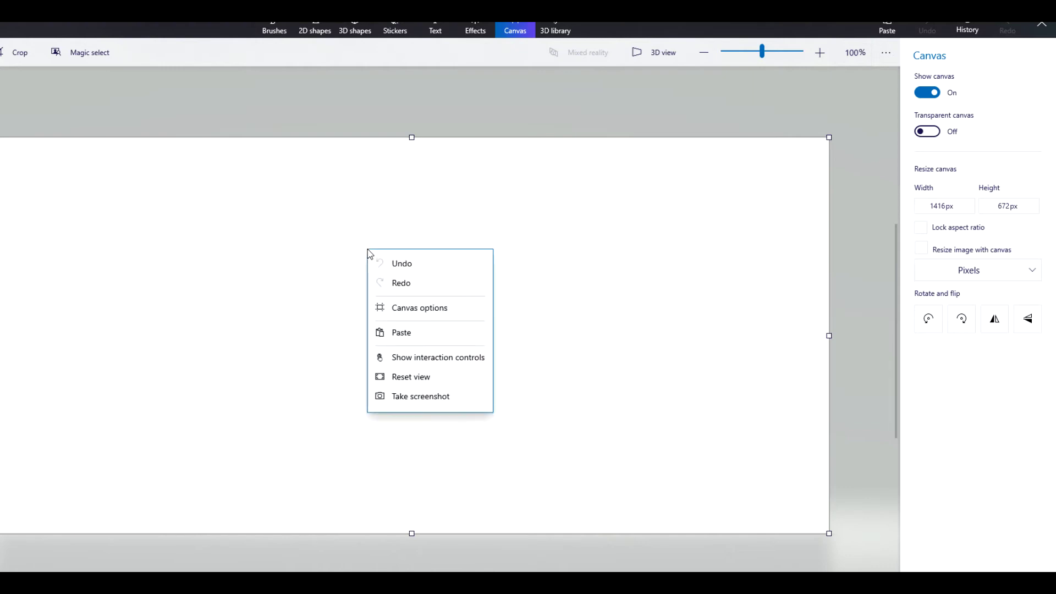
left_click(404, 335)
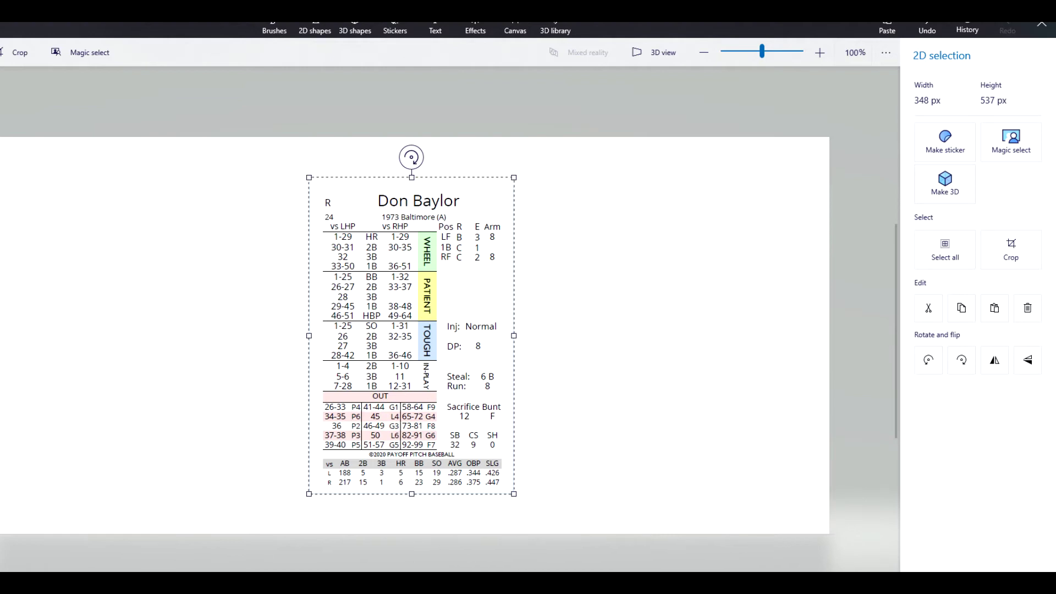
Resize the canvas on all four sides to fit the pasted card, about 350 by 534 px.
left_click(516, 27)
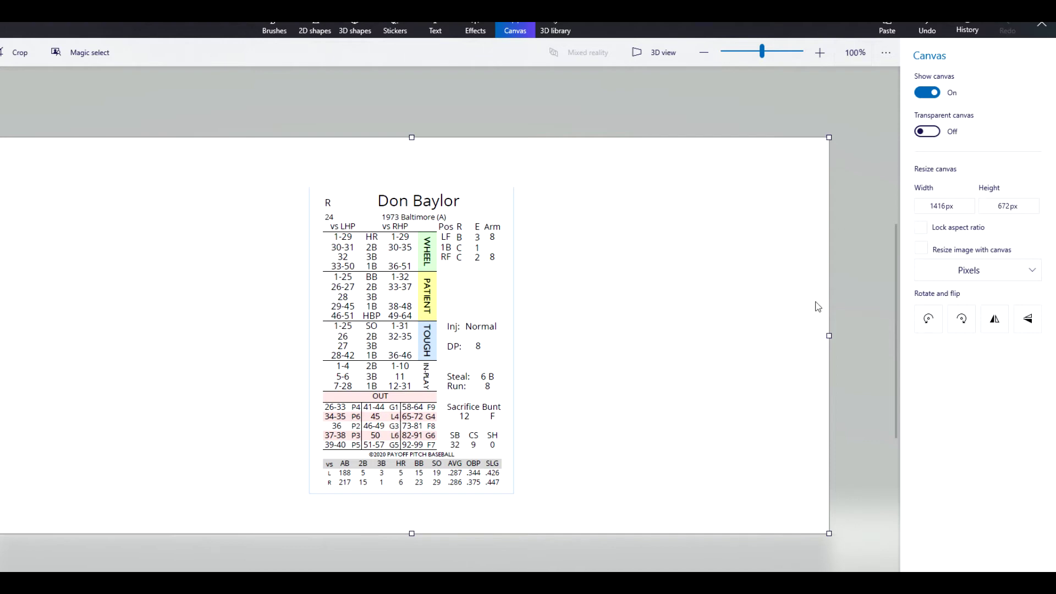
left_click_drag(829, 337, 514, 334)
left_click_drag(151, 334, 465, 328)
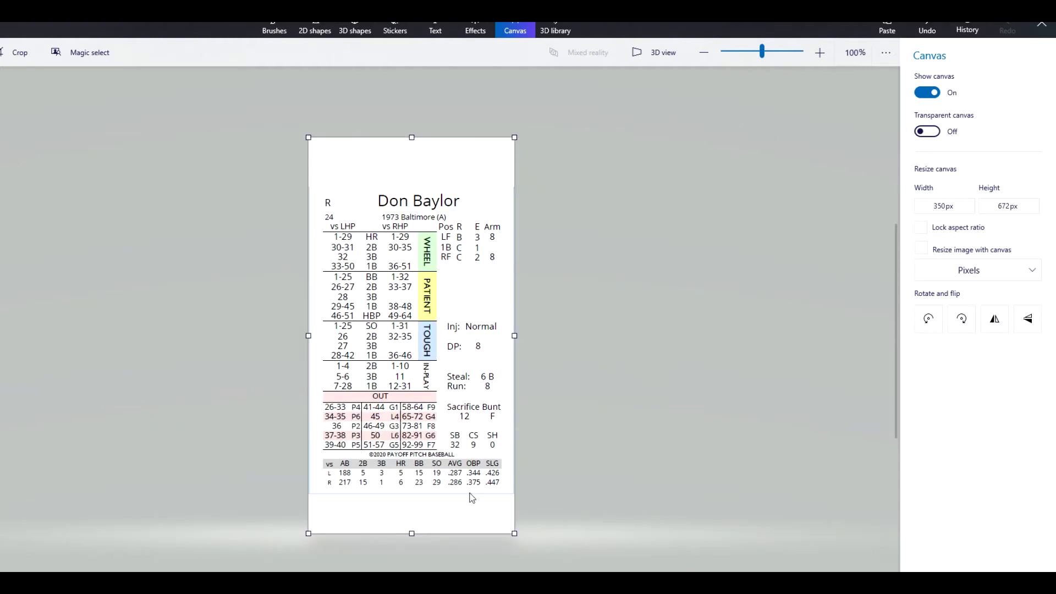
left_click_drag(412, 534, 411, 496)
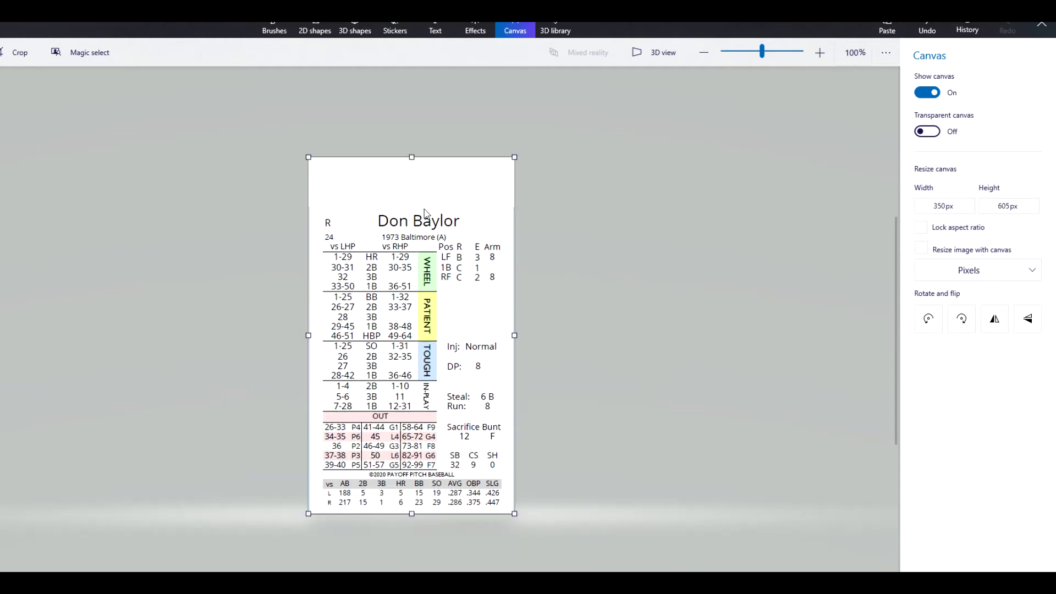
left_click_drag(410, 156, 409, 199)
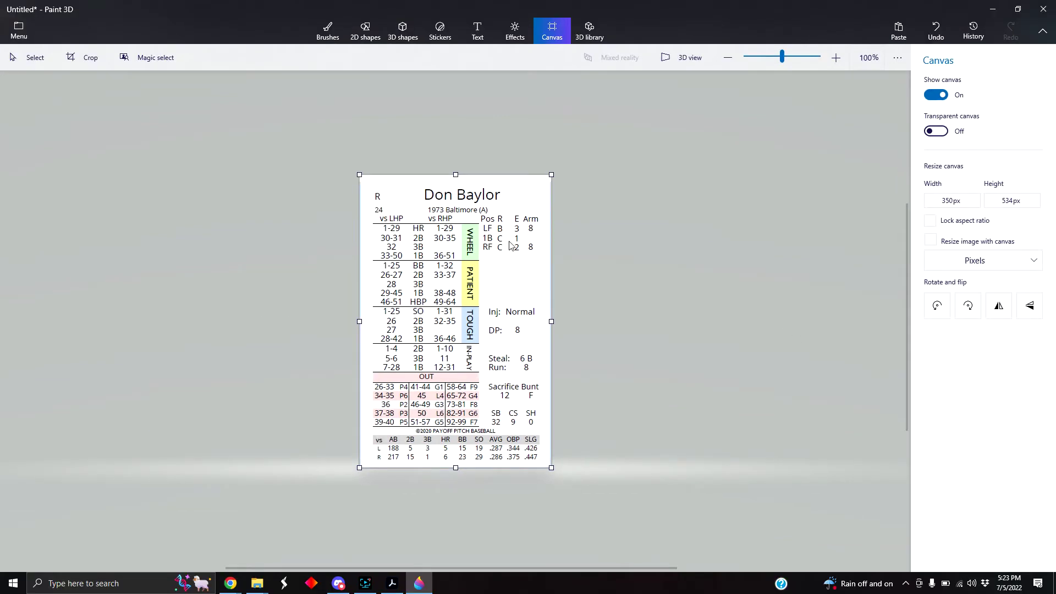
left_click(16, 36)
left_click(37, 167)
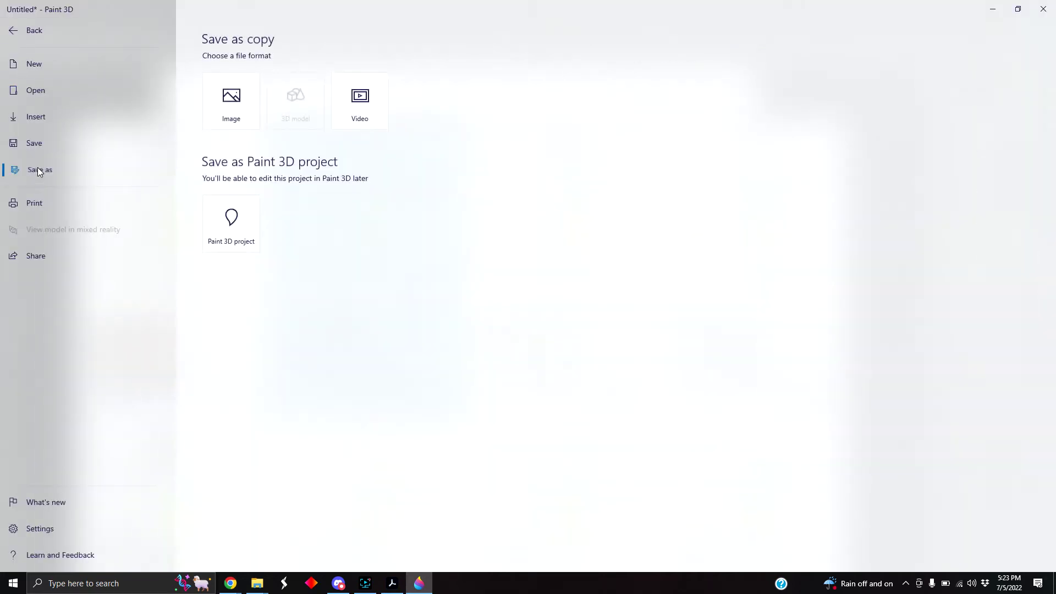
left_click(236, 105)
double_click(515, 244)
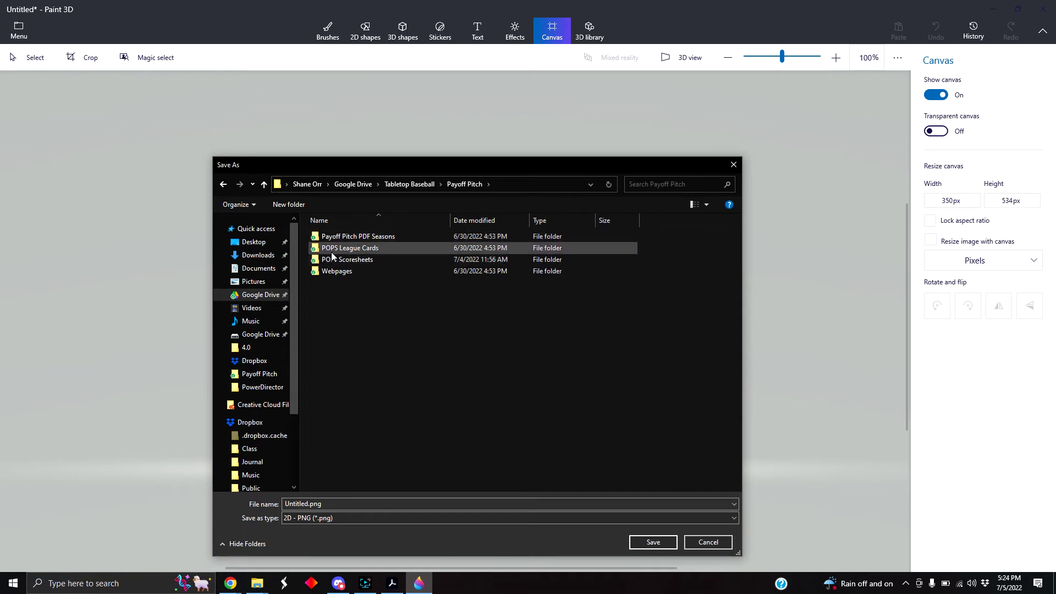
double_click(358, 248)
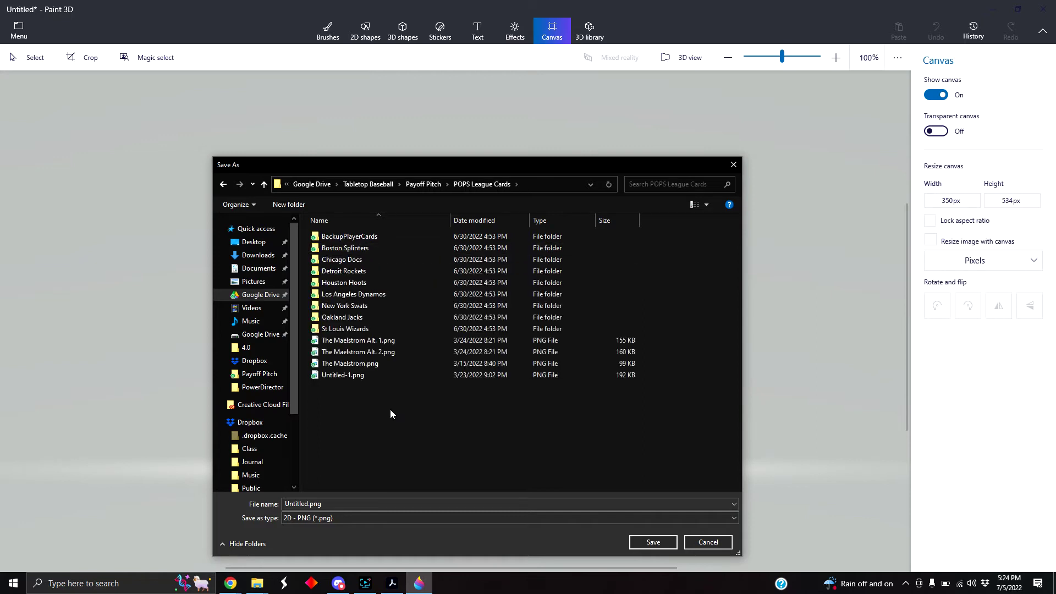
right_click(371, 412)
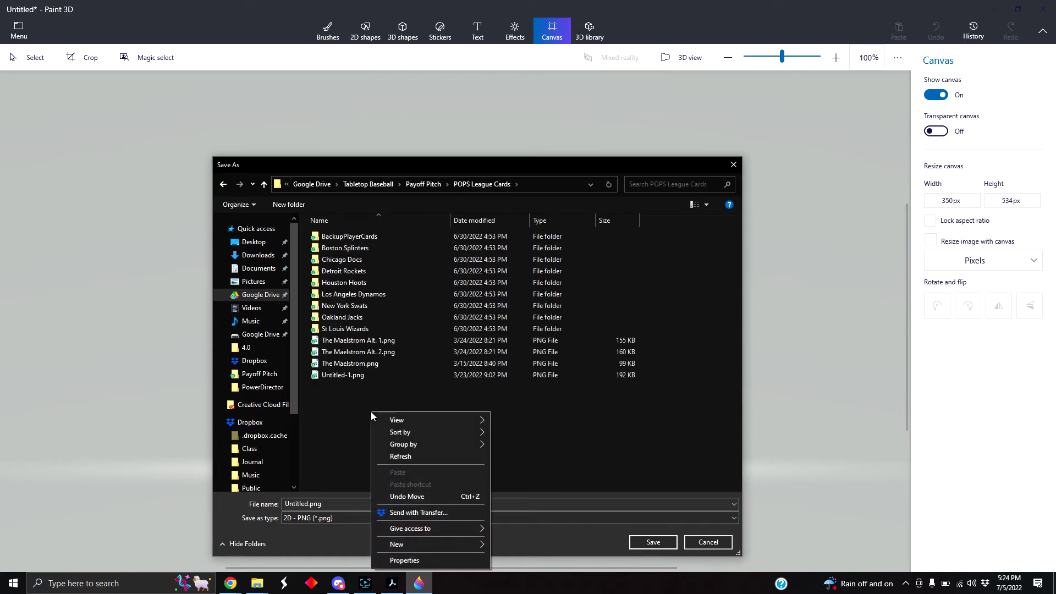
left_click(349, 458)
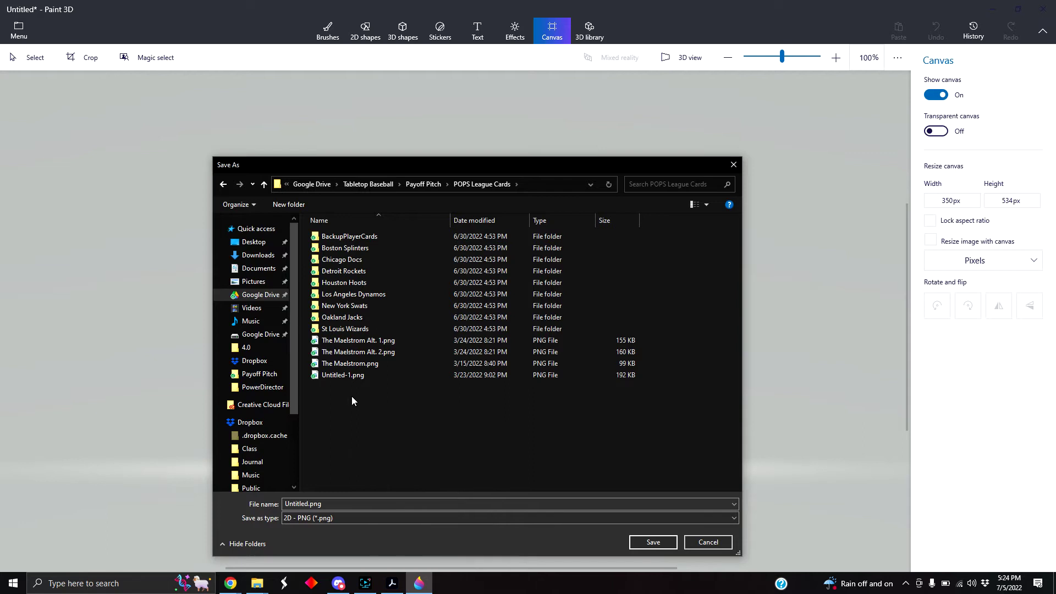
double_click(350, 250)
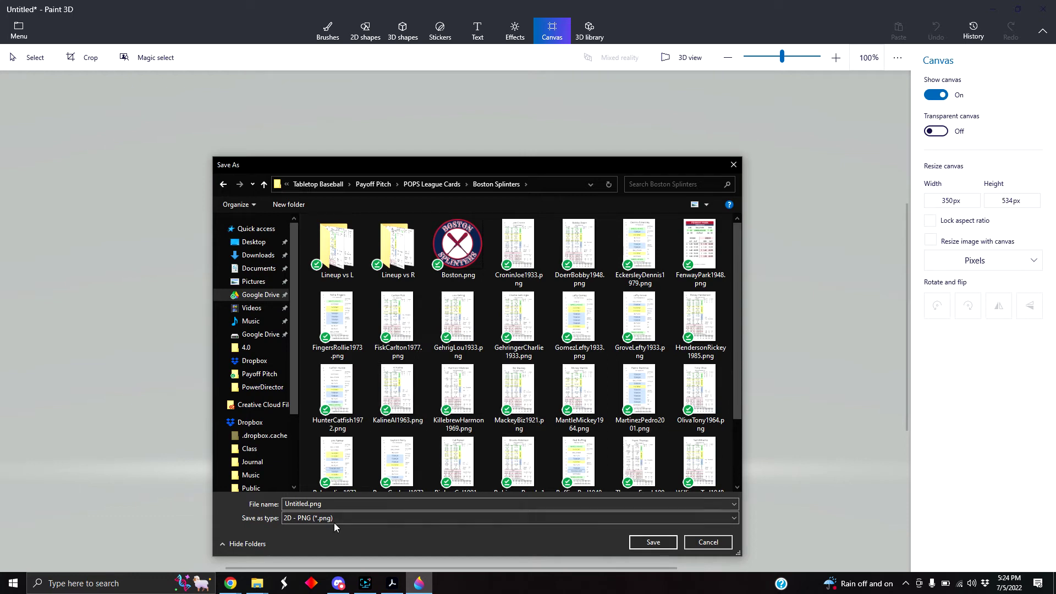
double_click(344, 504)
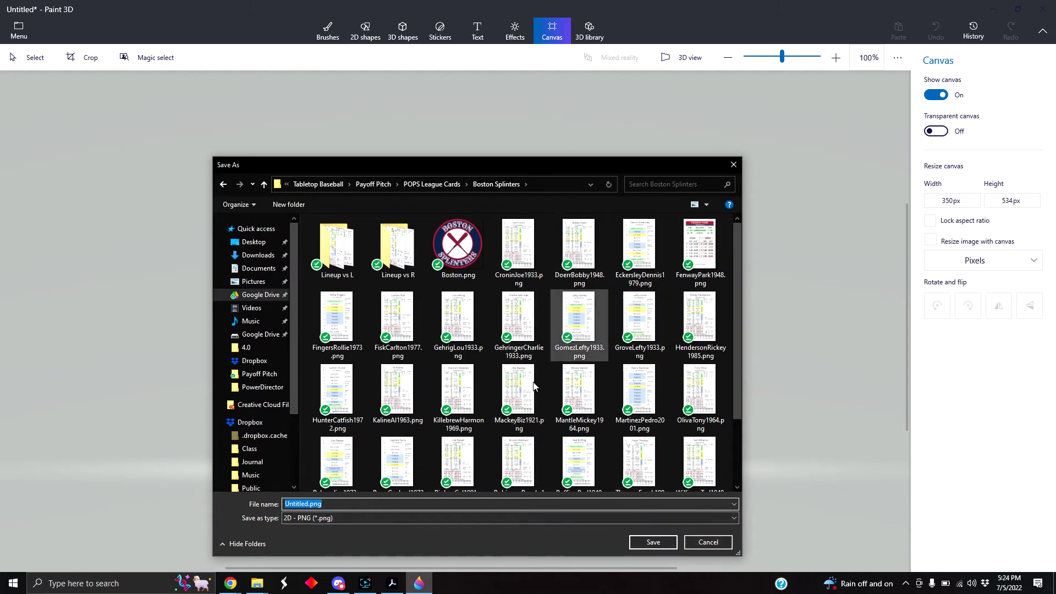
left_click(708, 542)
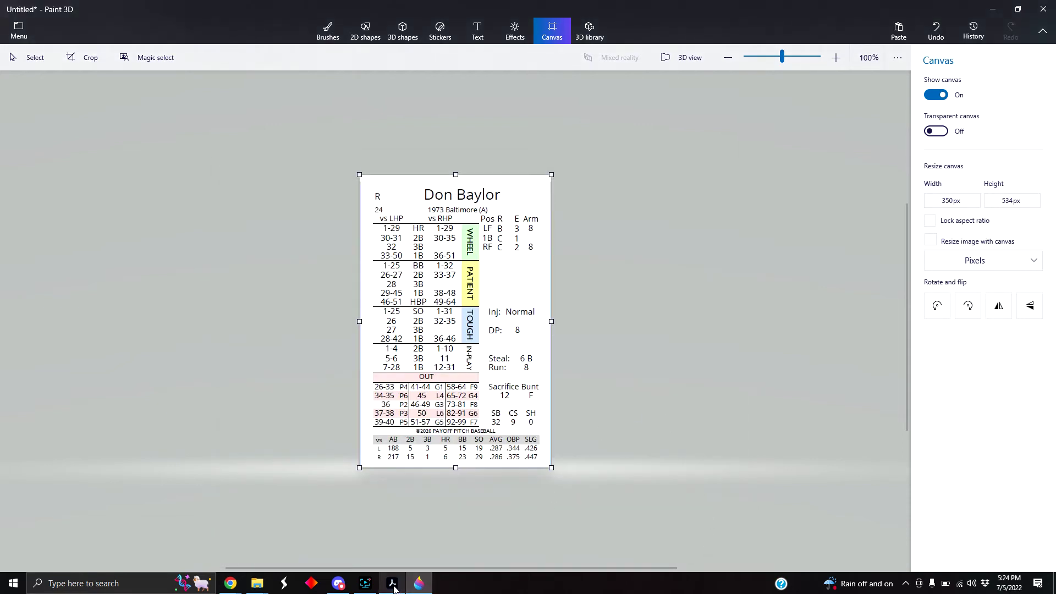
Switch back to the 1973 PDF in Adobe Acrobat and take a snapshot of the whole Paul Blair card.
mouse_move(396, 588)
left_click(413, 565)
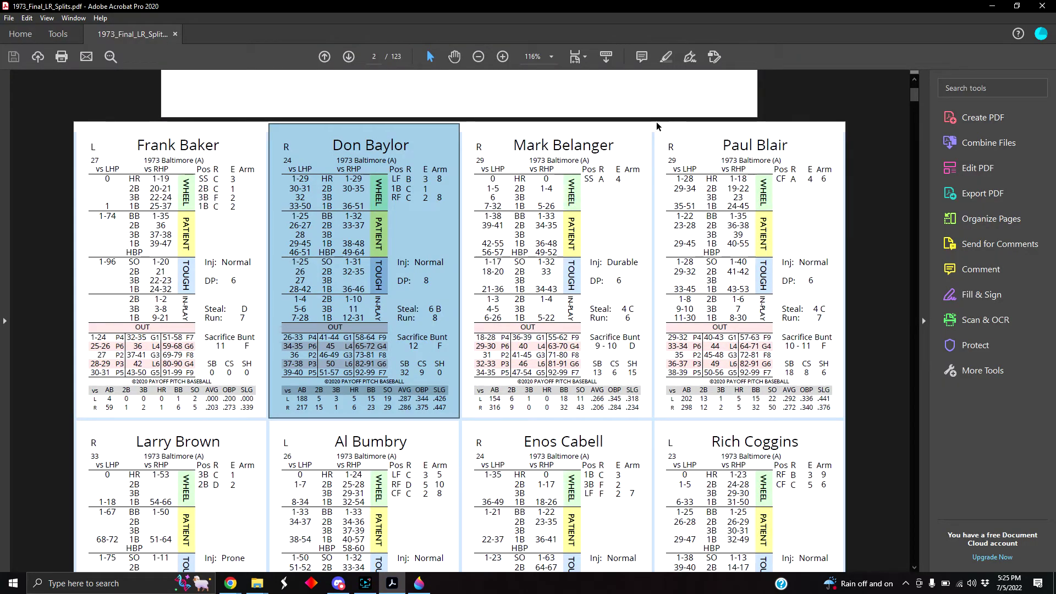
left_click_drag(653, 124, 846, 421)
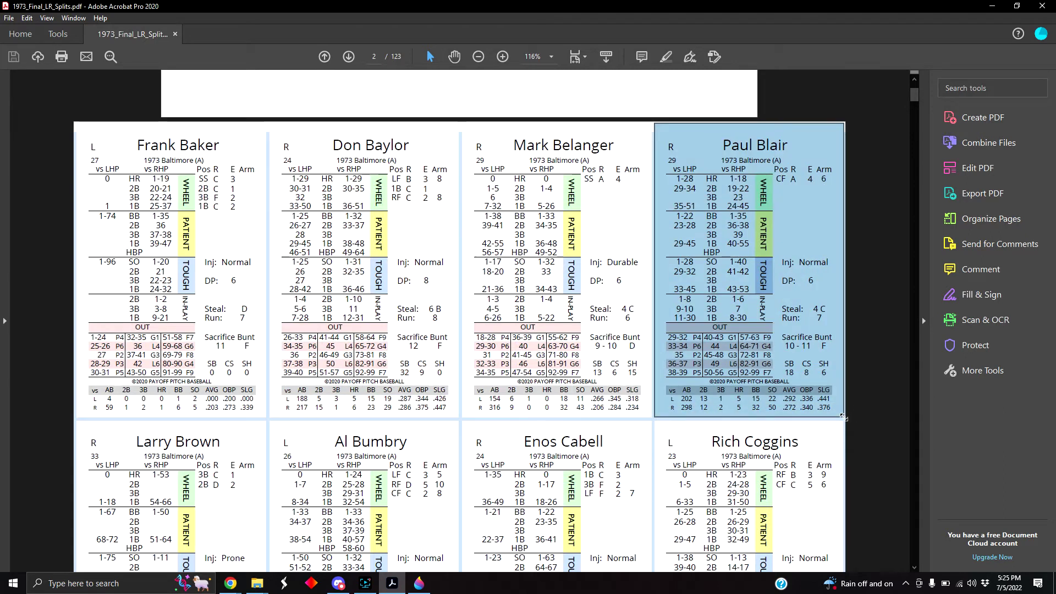
right_click(748, 228)
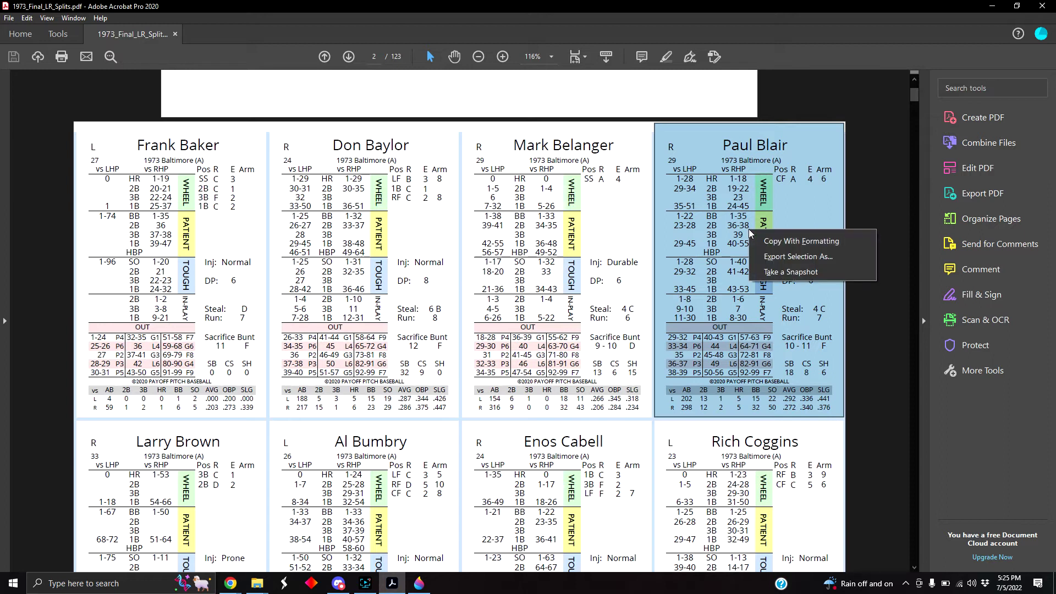
left_click(783, 275)
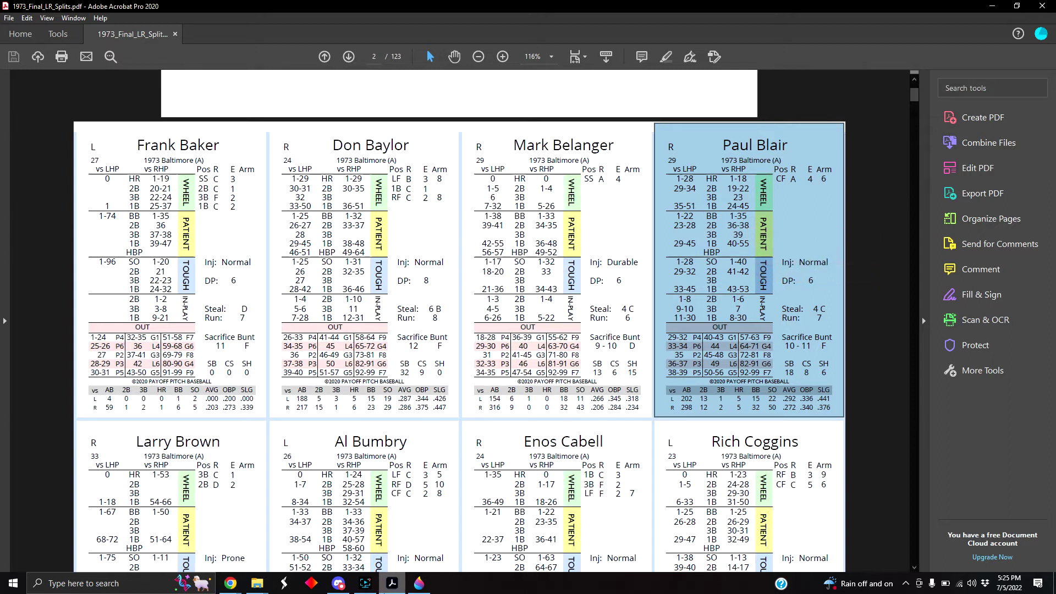
Switch back to Paint 3D, paste the Paul Blair card over the Don Baylor card, and show the canvas settings.
left_click(421, 583)
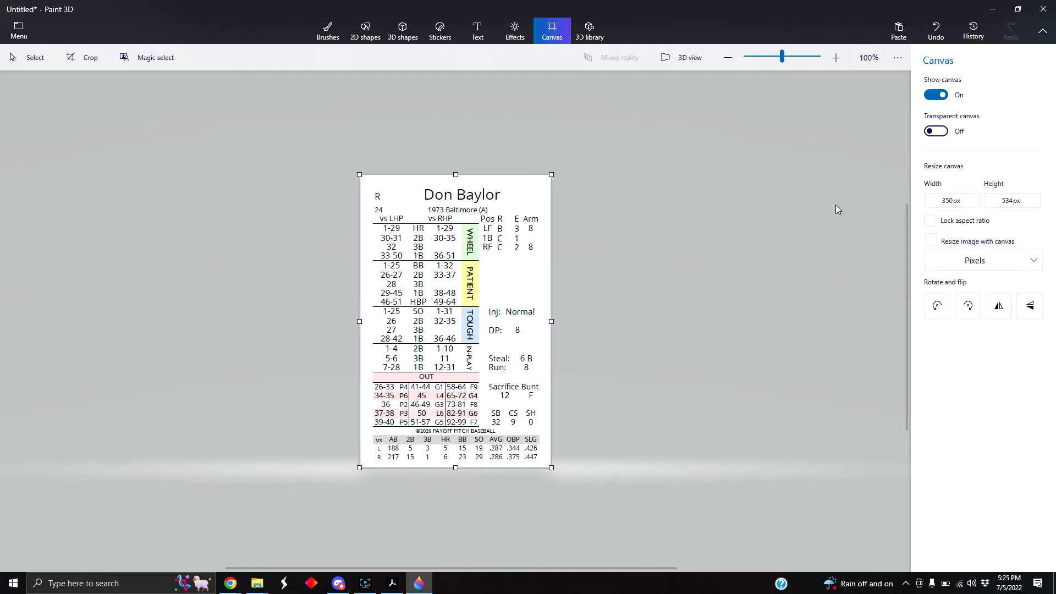
right_click(410, 197)
left_click(468, 280)
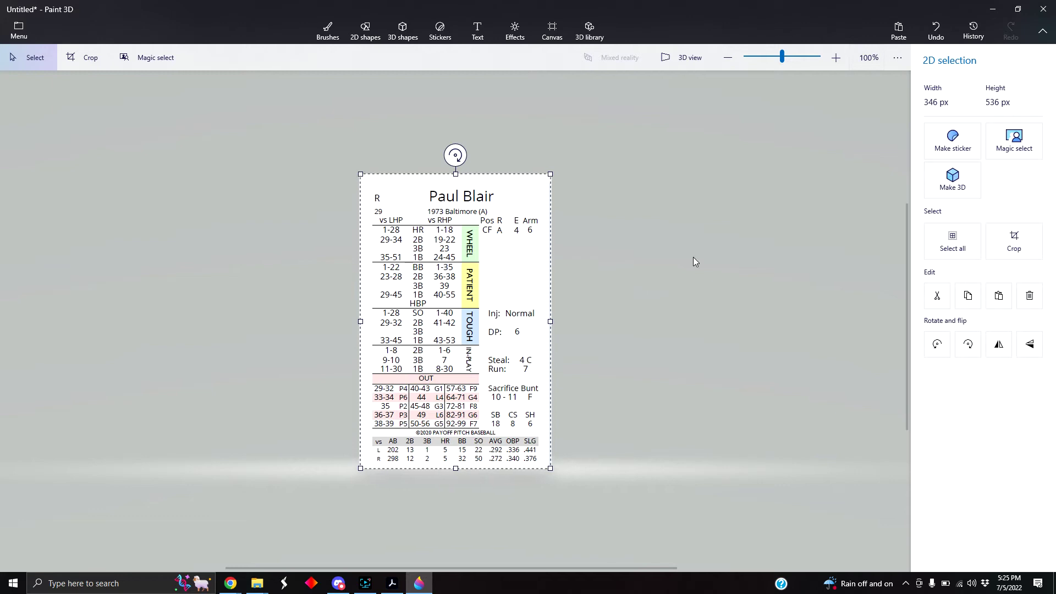
left_click(553, 36)
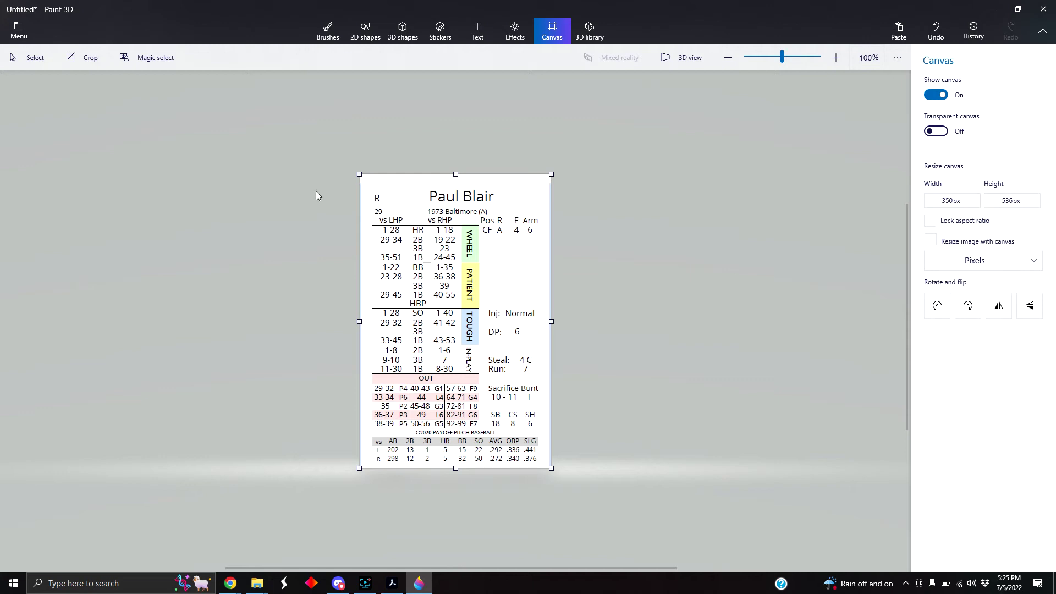
left_click(15, 33)
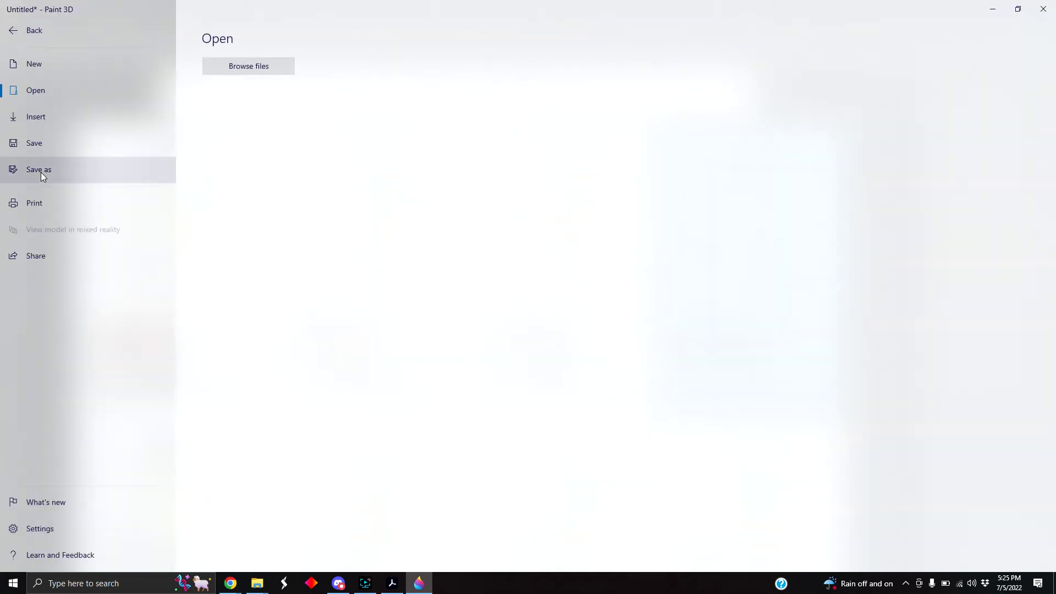
left_click(41, 171)
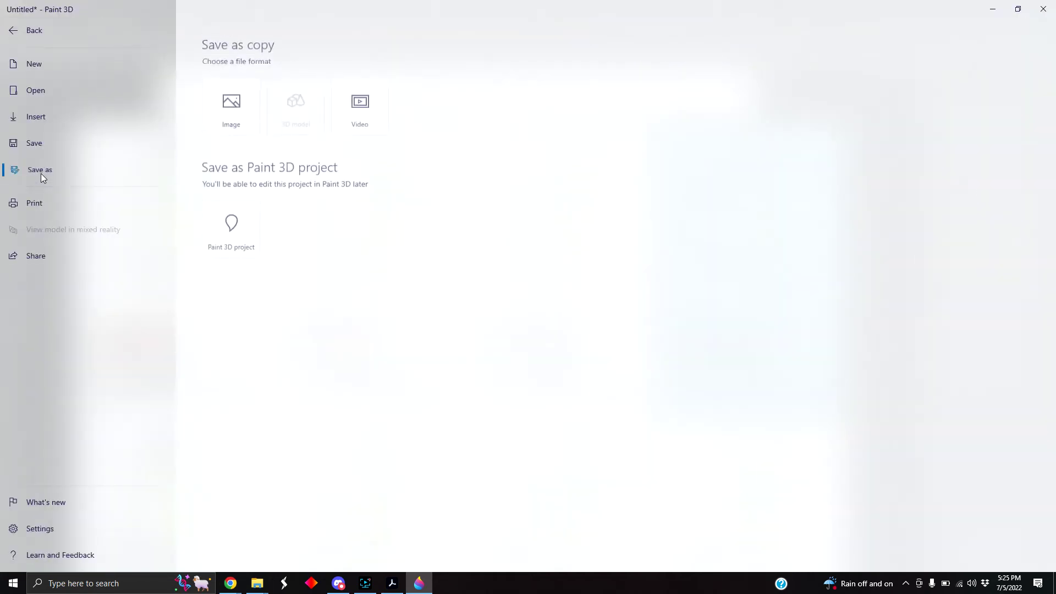
left_click(232, 110)
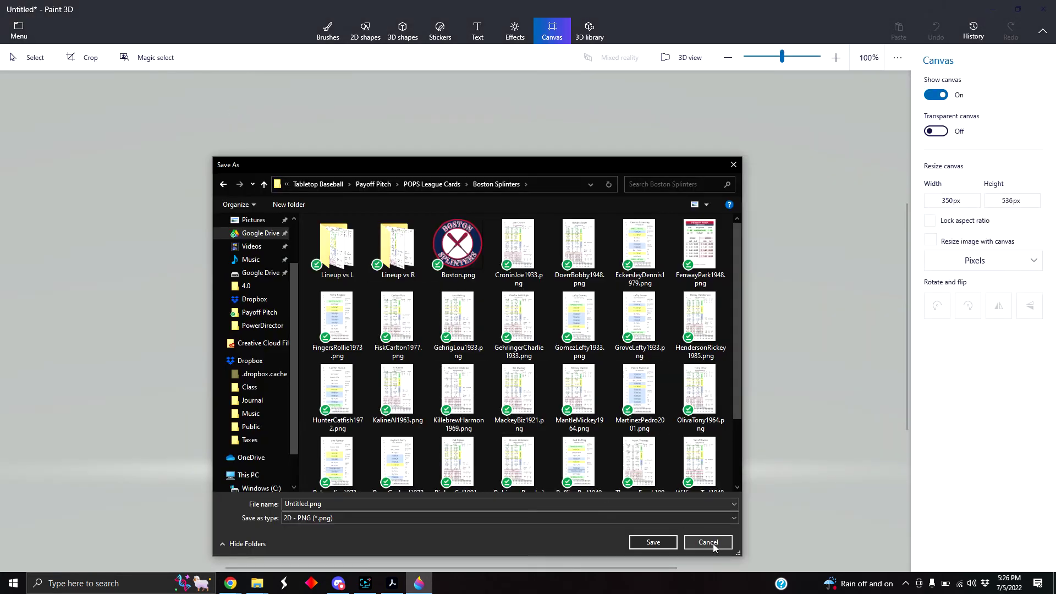
left_click(714, 547)
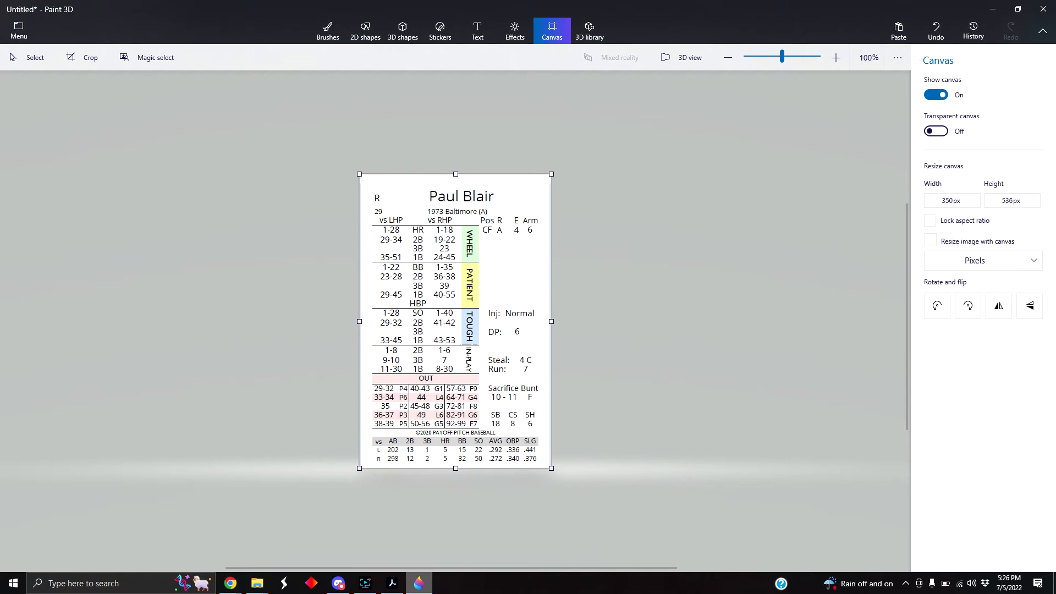
Switch to the 1973 PDF in Adobe Acrobat and capture the whole Frank Baker card as a rectangular screen snip.
mouse_move(392, 583)
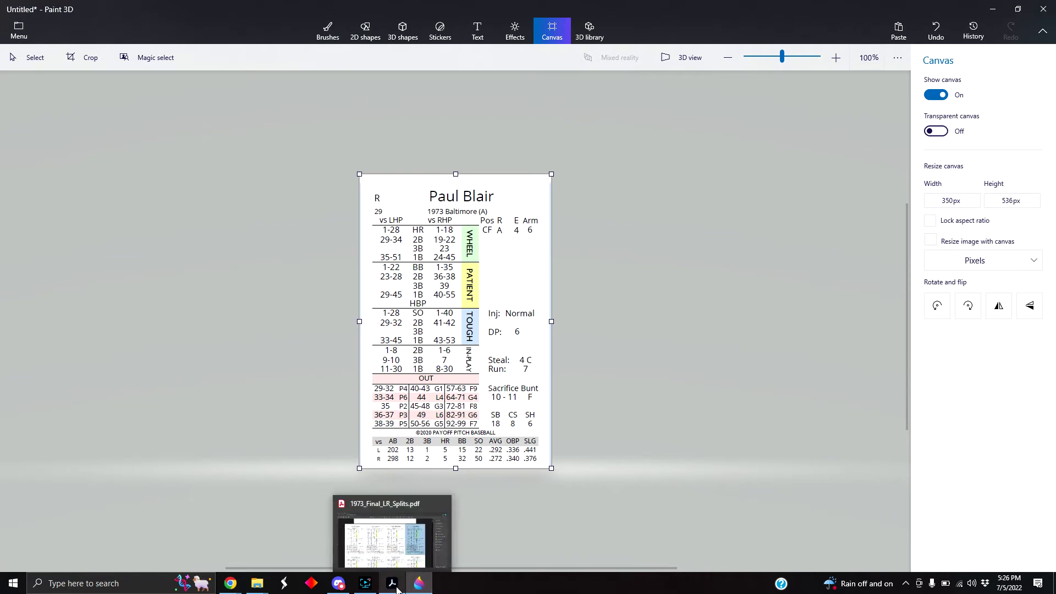
left_click(401, 528)
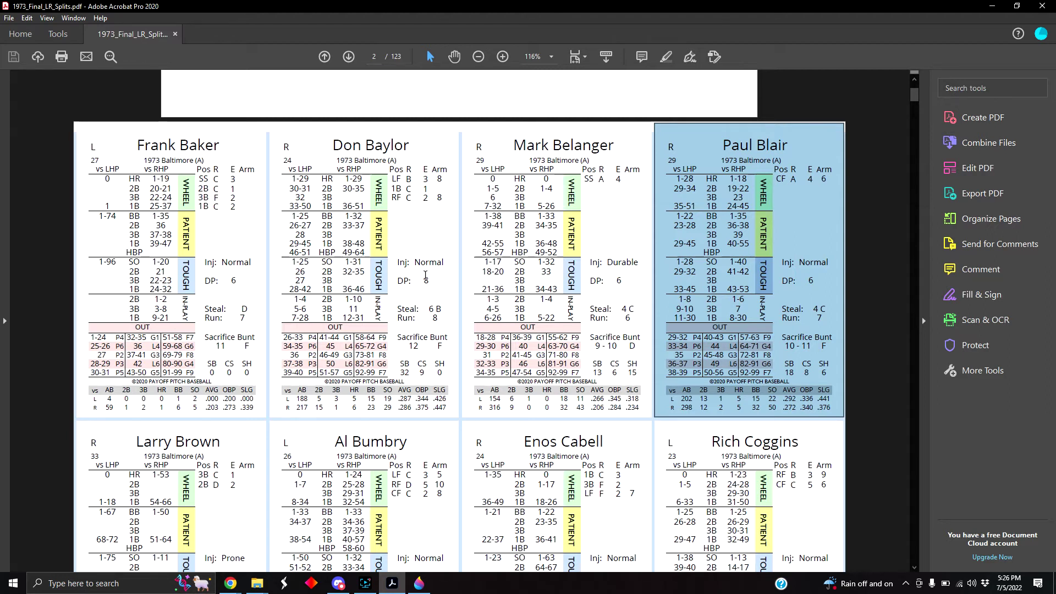
key("super+shift+s")
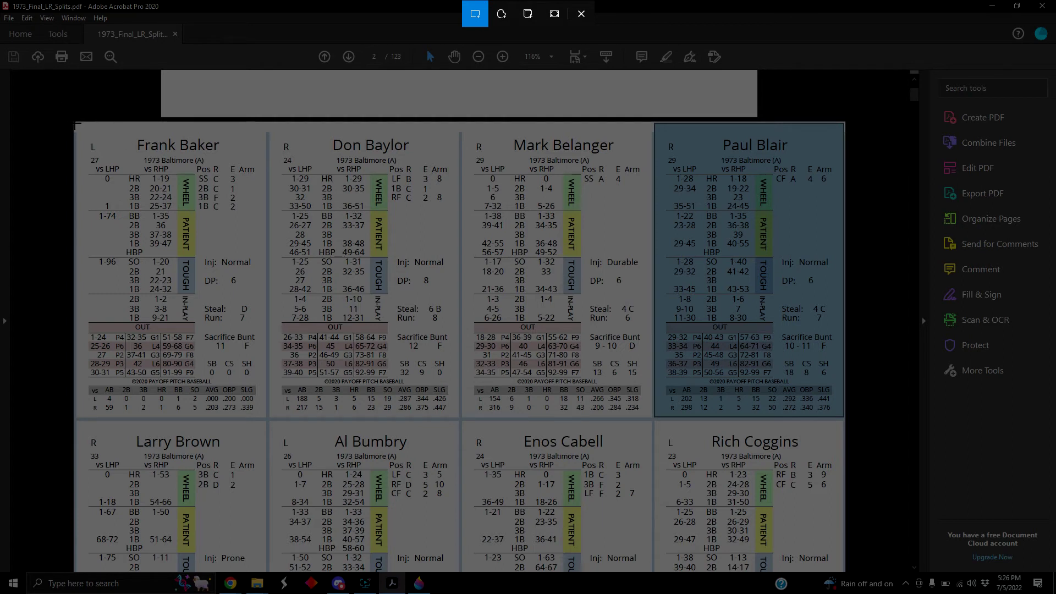
left_click_drag(76, 123, 264, 419)
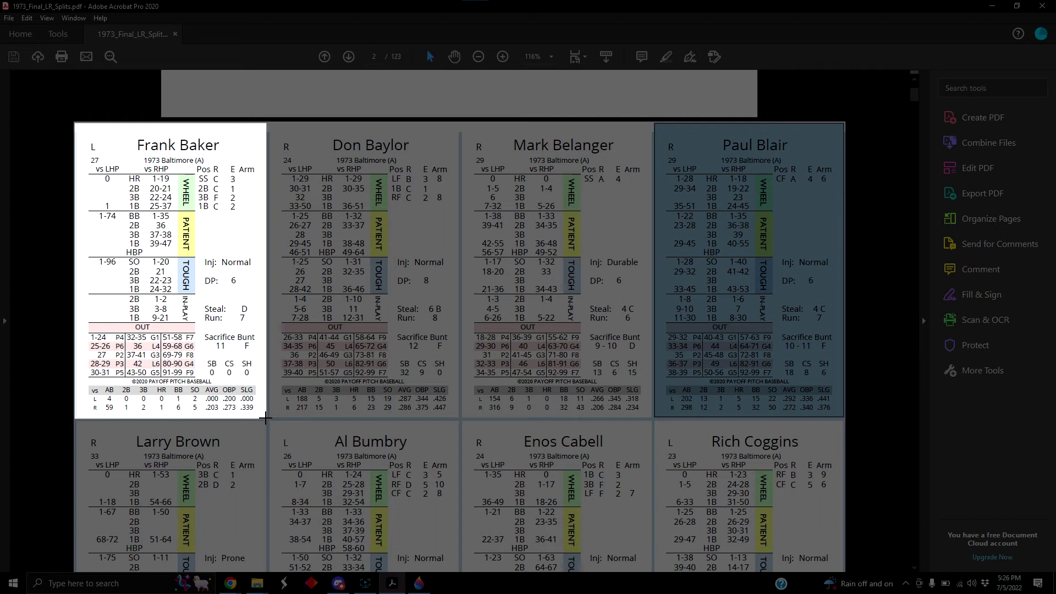
left_click_drag(264, 418, 267, 420)
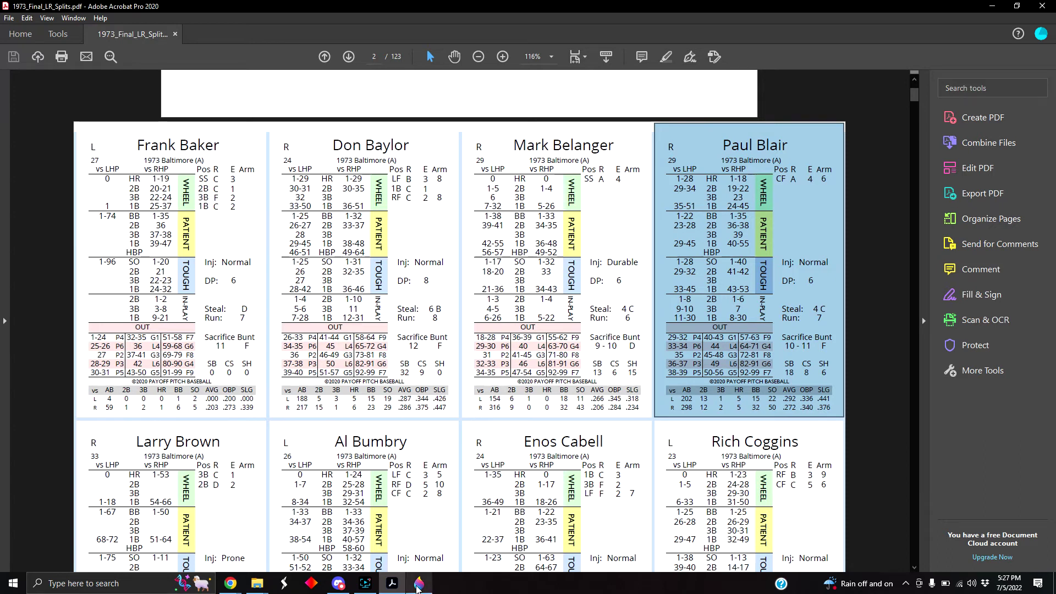
Switch to Paint 3D and paste the snipped Frank Baker card over the Paul Blair card.
left_click(418, 586)
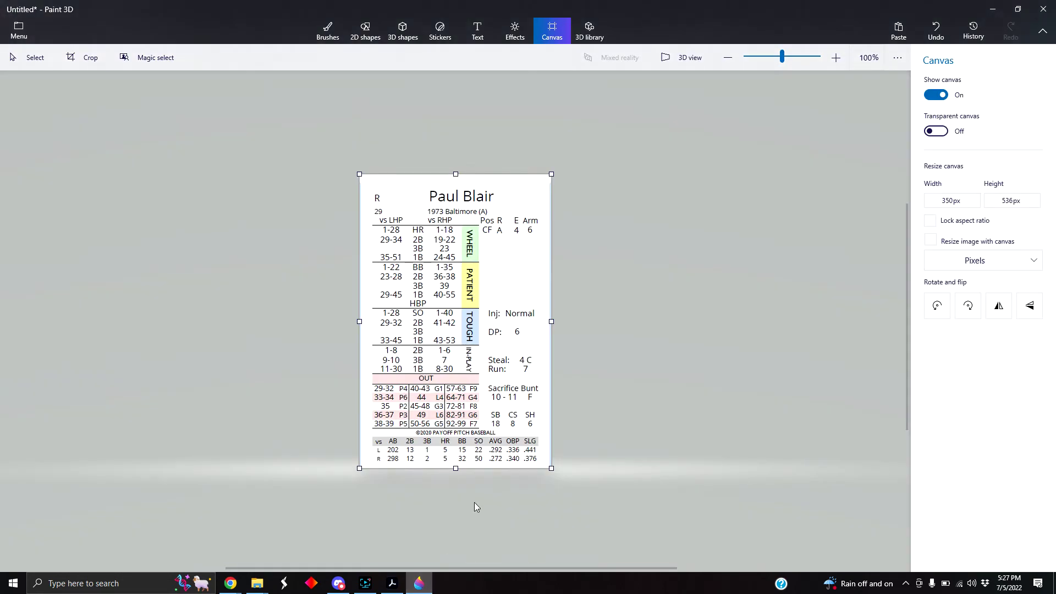
right_click(424, 225)
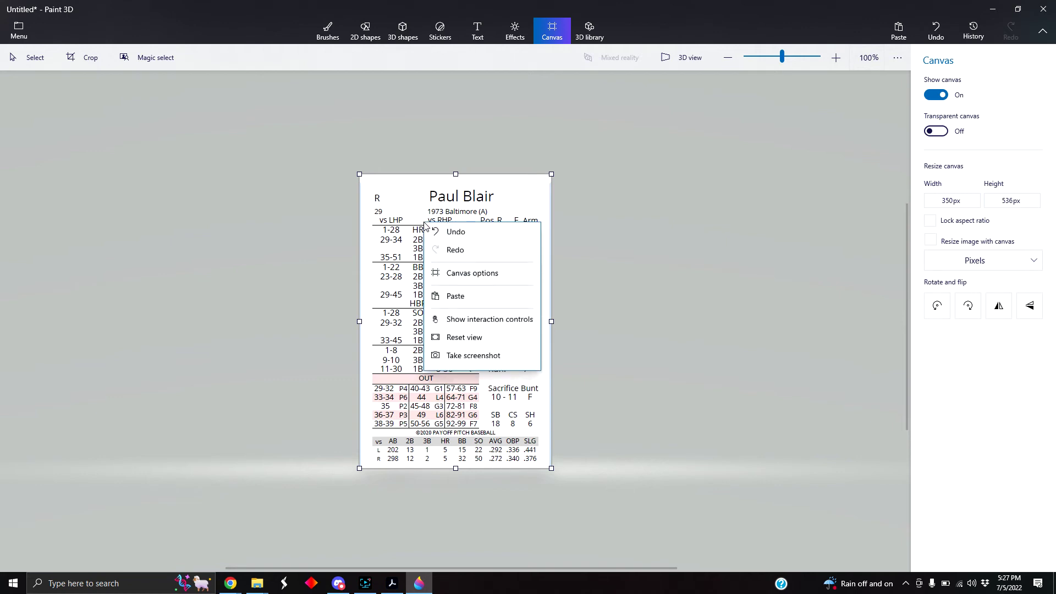
left_click(460, 300)
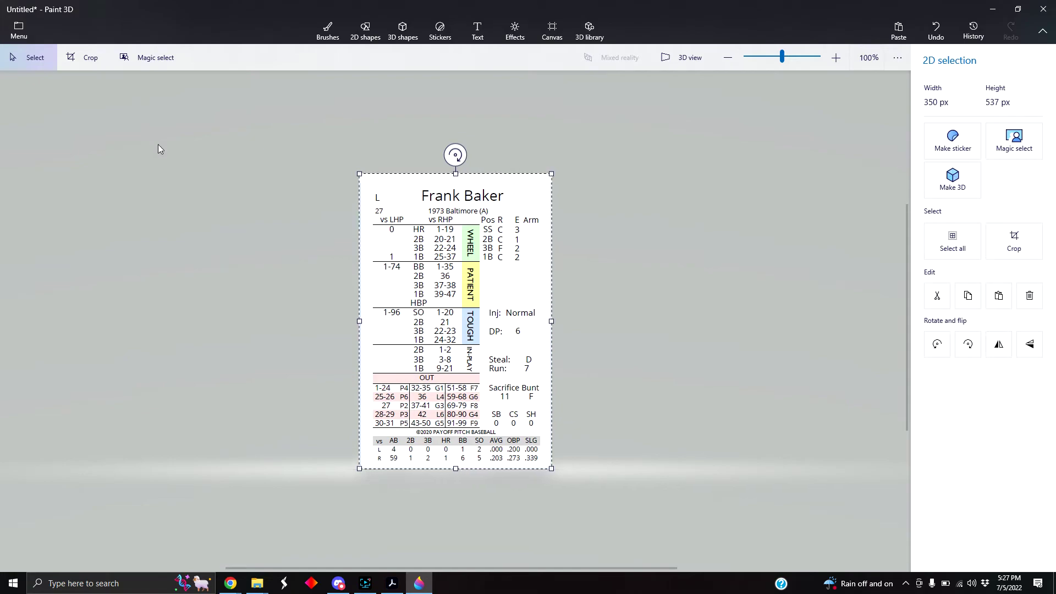
Switch to File Explorer, open the Boston Splinters folder inside POPS League Cards, and check the FenwayPark1948.png file details.
key("alt+Tab")
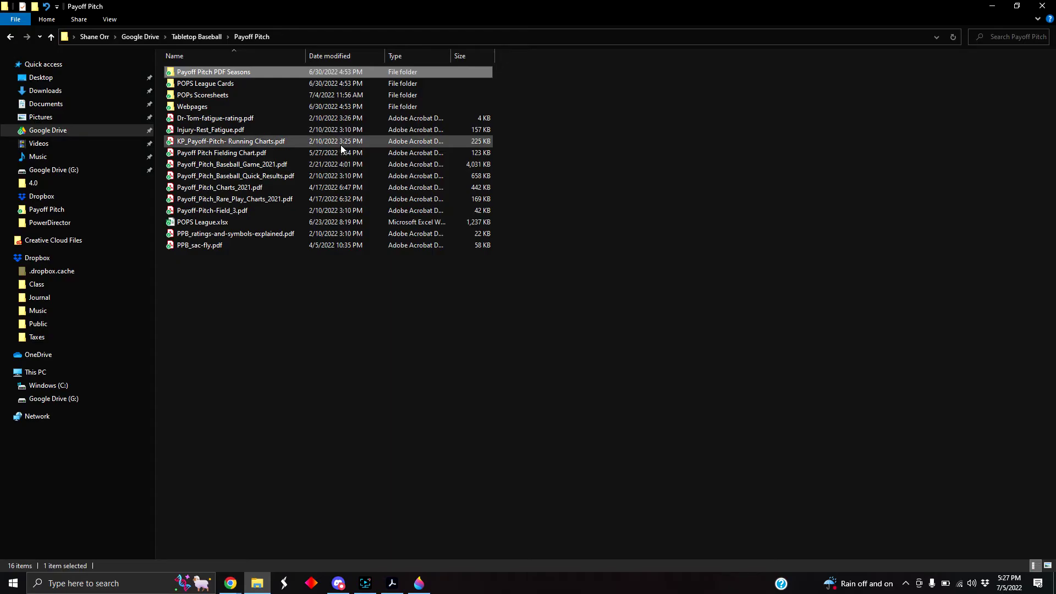
double_click(218, 83)
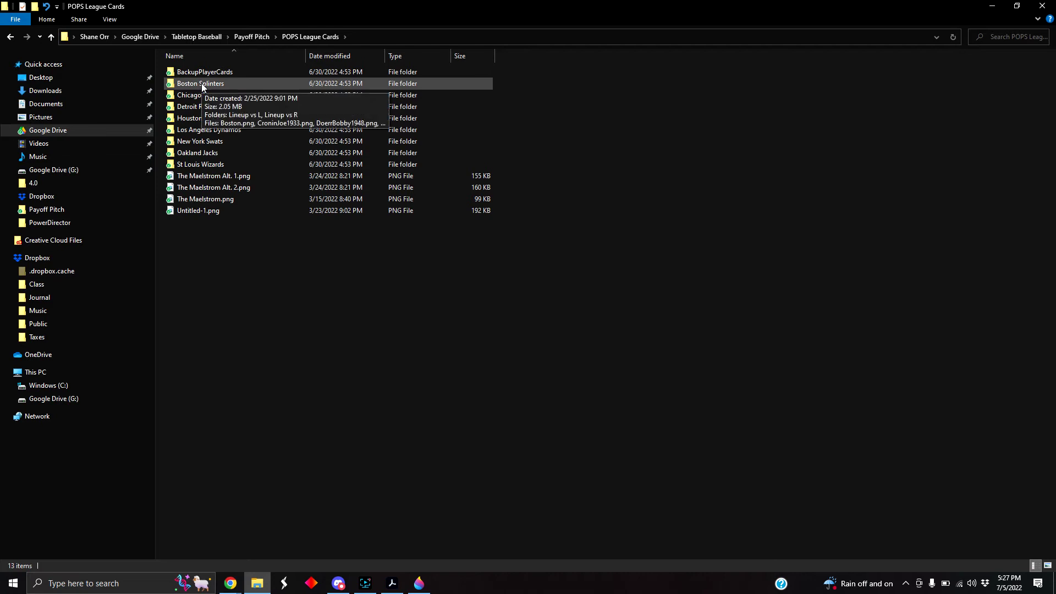
double_click(201, 84)
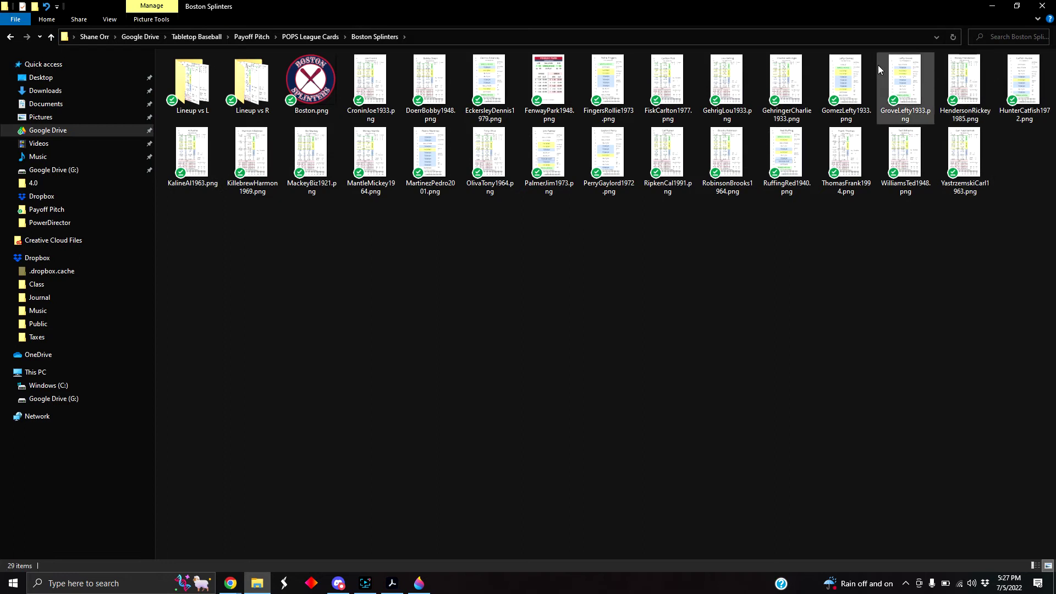
left_click(553, 82)
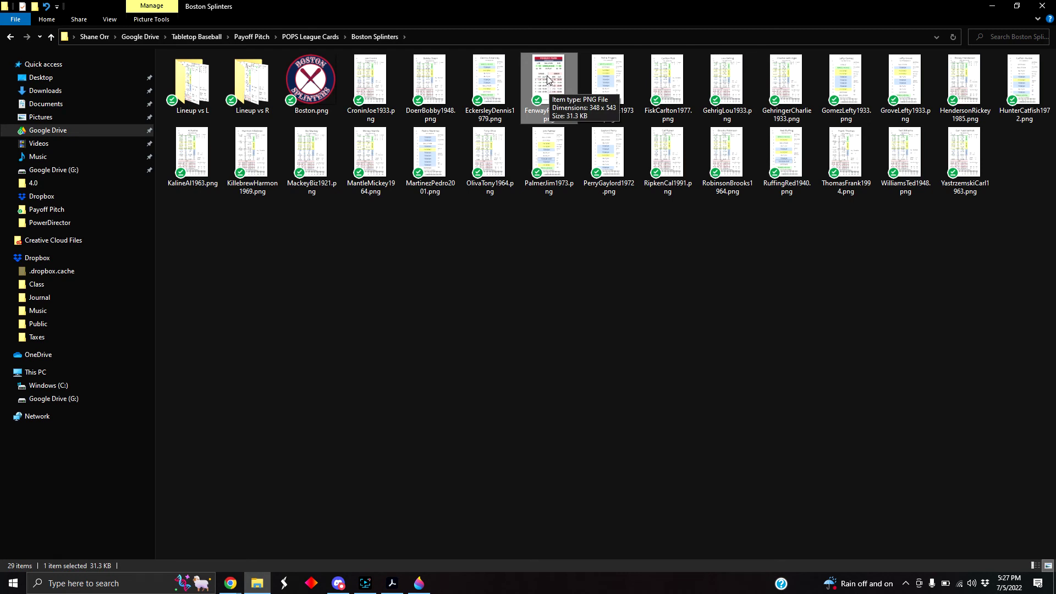
left_click(575, 242)
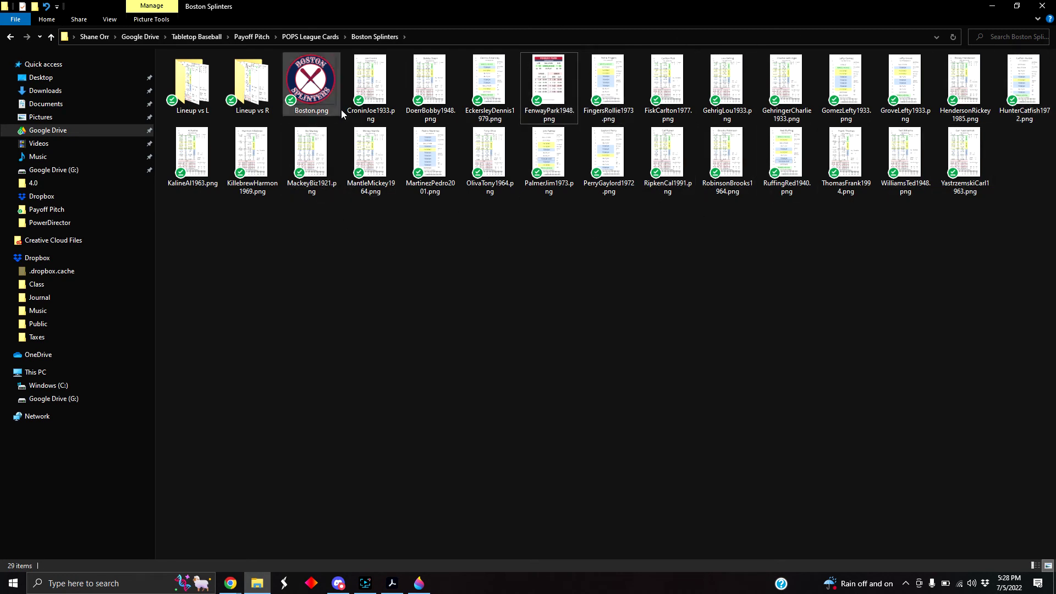
View the saved Boston Splinters cards one after another from CroninJoe1933.png to GomezLefty1933.png, and close the image viewer.
double_click(372, 90)
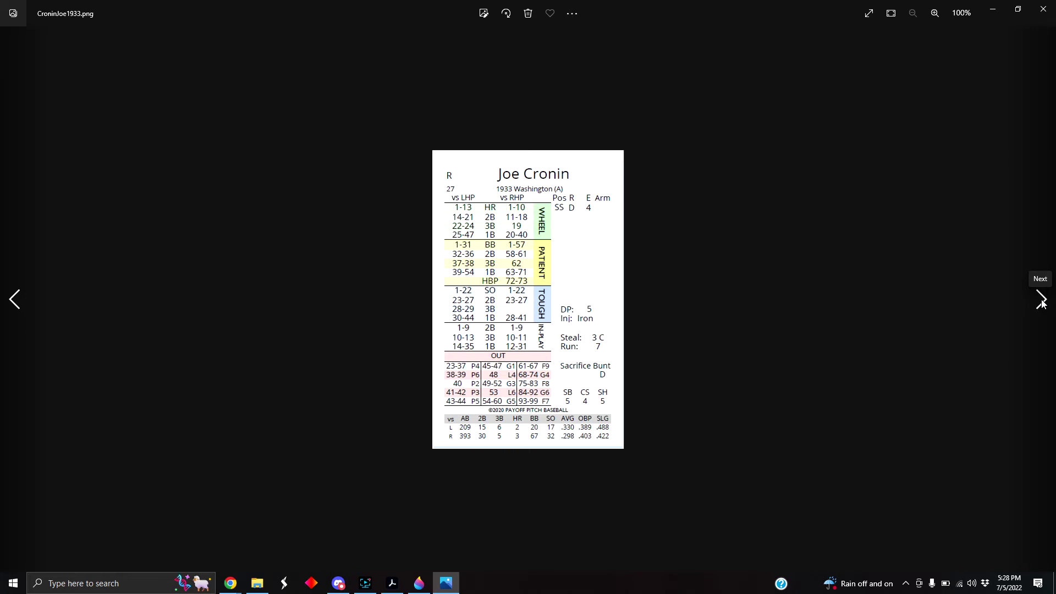
left_click(1042, 303)
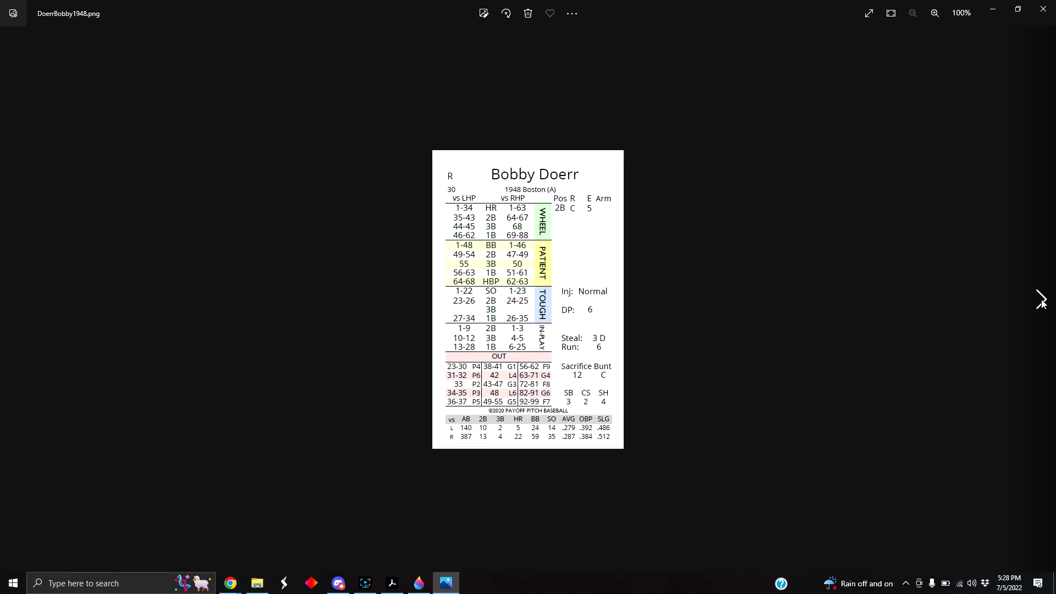
left_click(1042, 304)
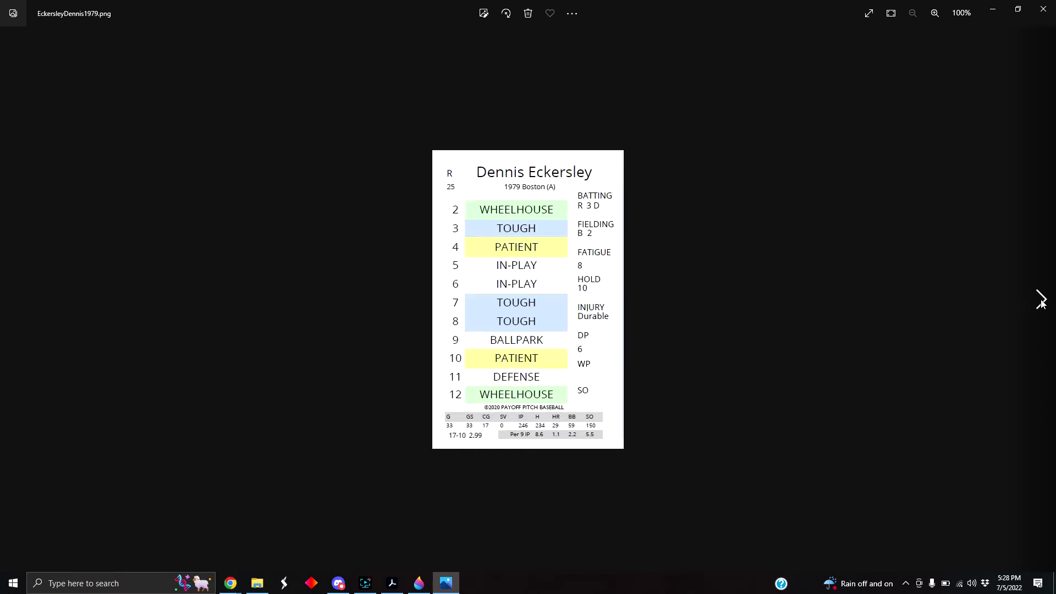
left_click(1042, 303)
left_click(1042, 303)
left_click(1042, 303)
left_click(1043, 303)
left_click(1042, 303)
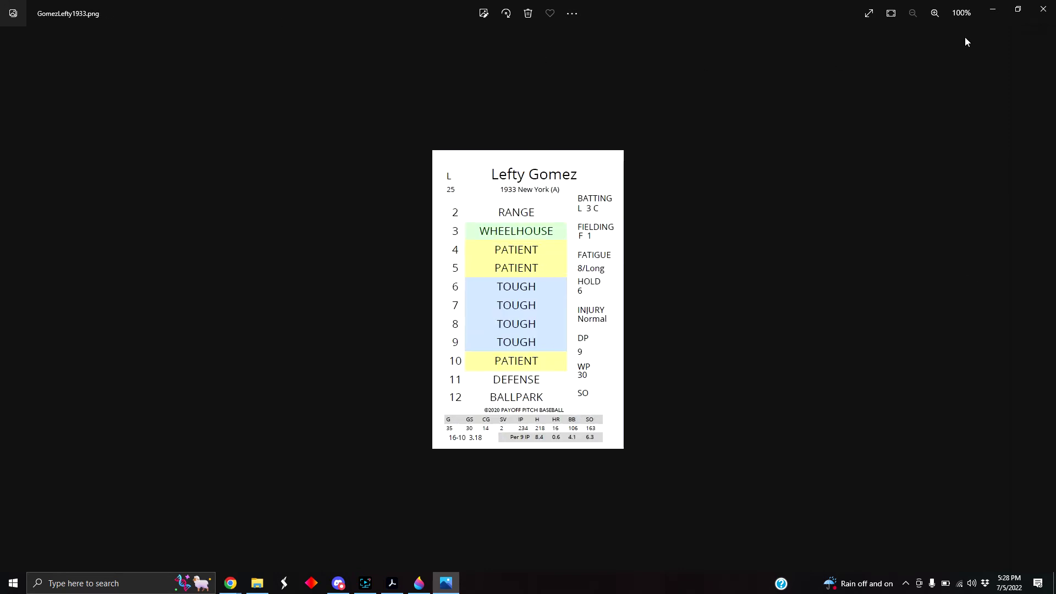
left_click(1045, 12)
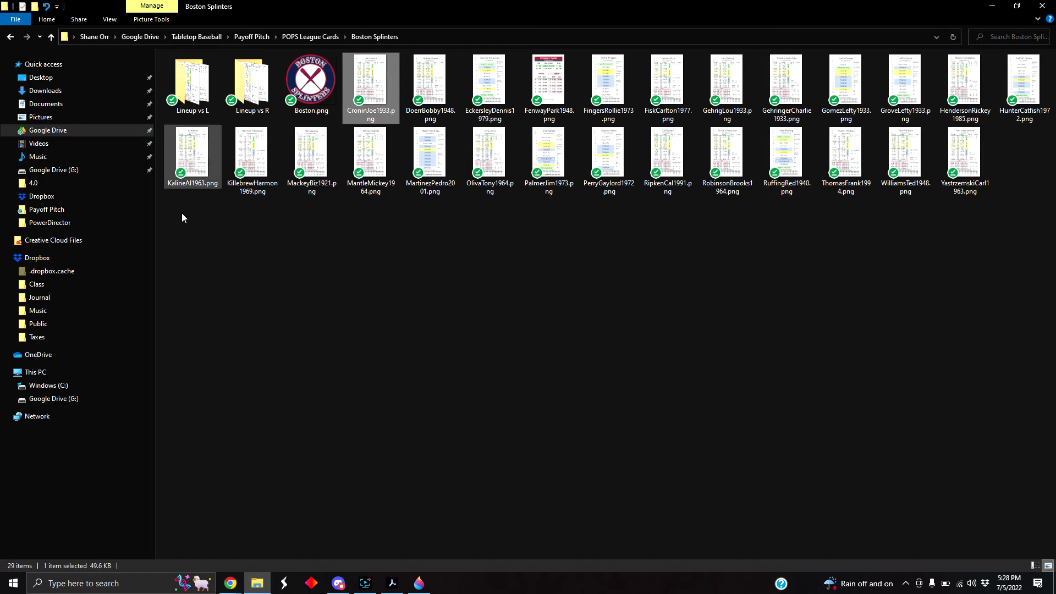
Try to copy MantleMickey1964.png from the Boston Splinters folder into its Lineup vs R subfolder.
left_click(367, 158)
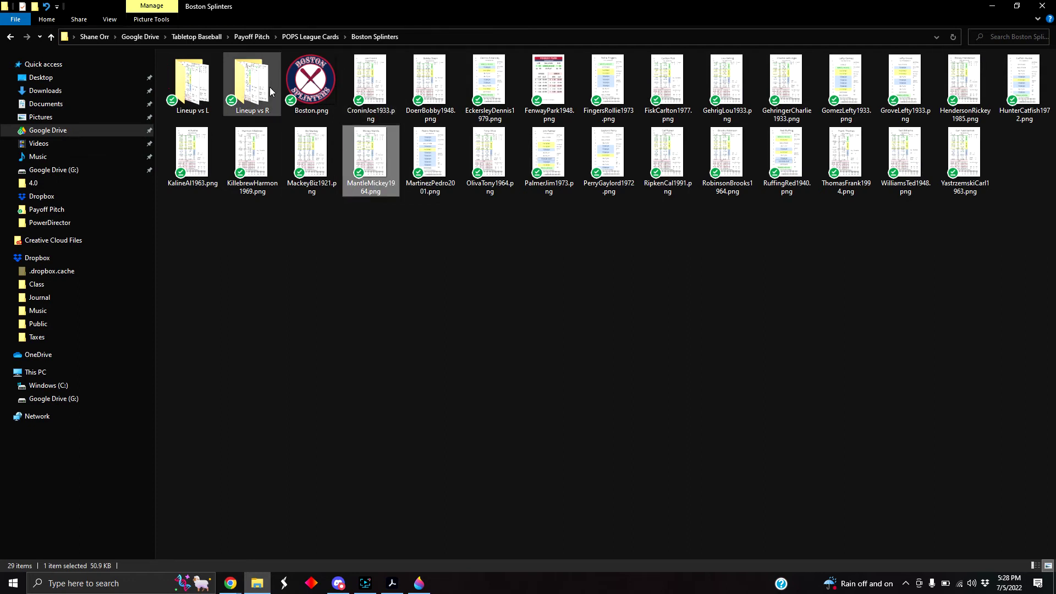
right_click(370, 150)
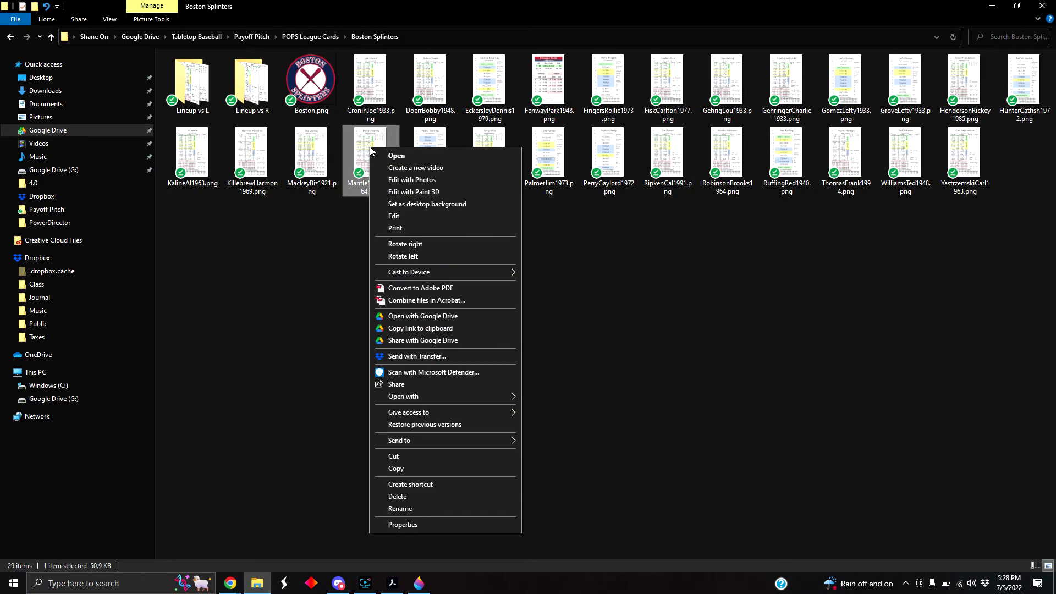
left_click(428, 471)
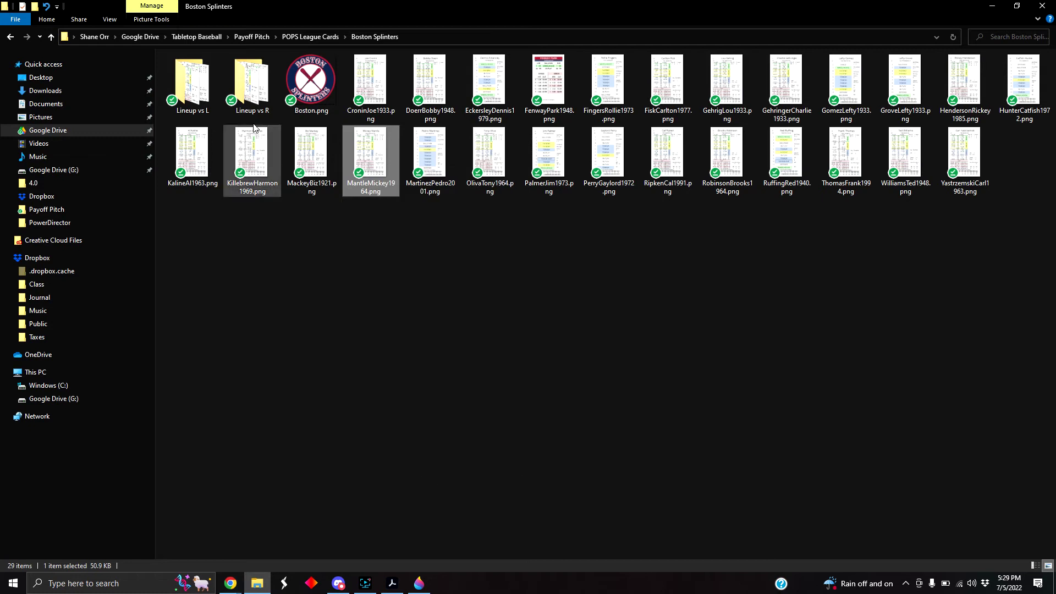
double_click(251, 84)
right_click(267, 201)
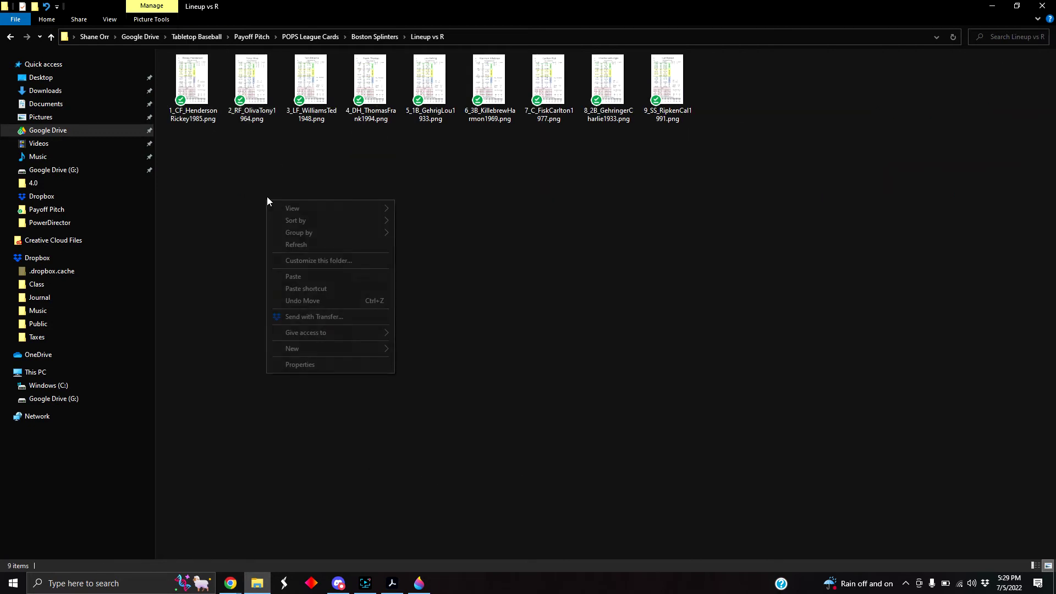
left_click(304, 277)
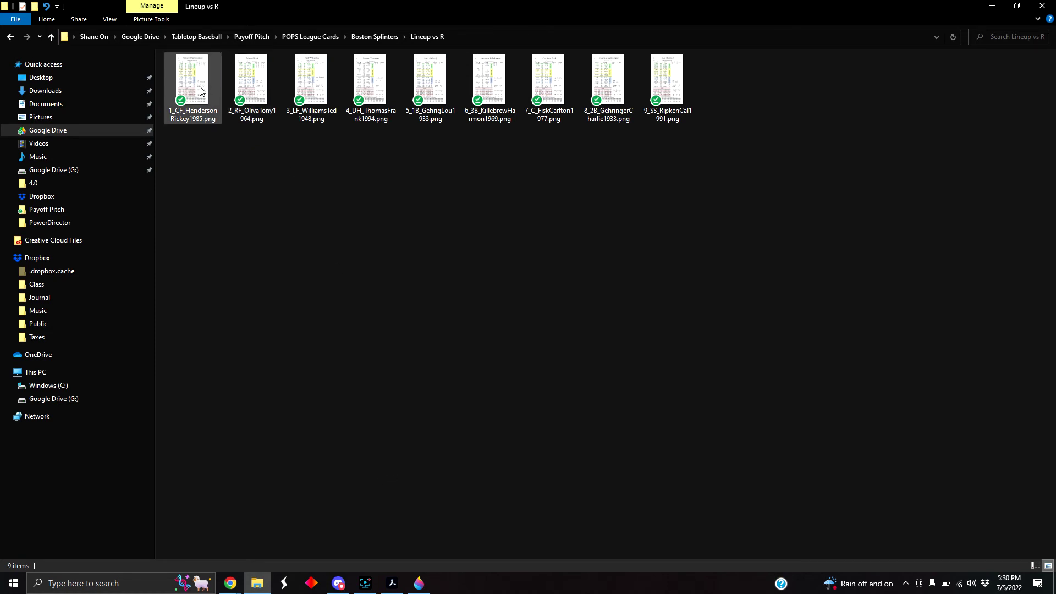
Open 1_CF_HendersonRickey1985.png in a viewer window shrunk to card size, move it aside, and advance to the Tony Oliva card.
key("Home")
key("Return")
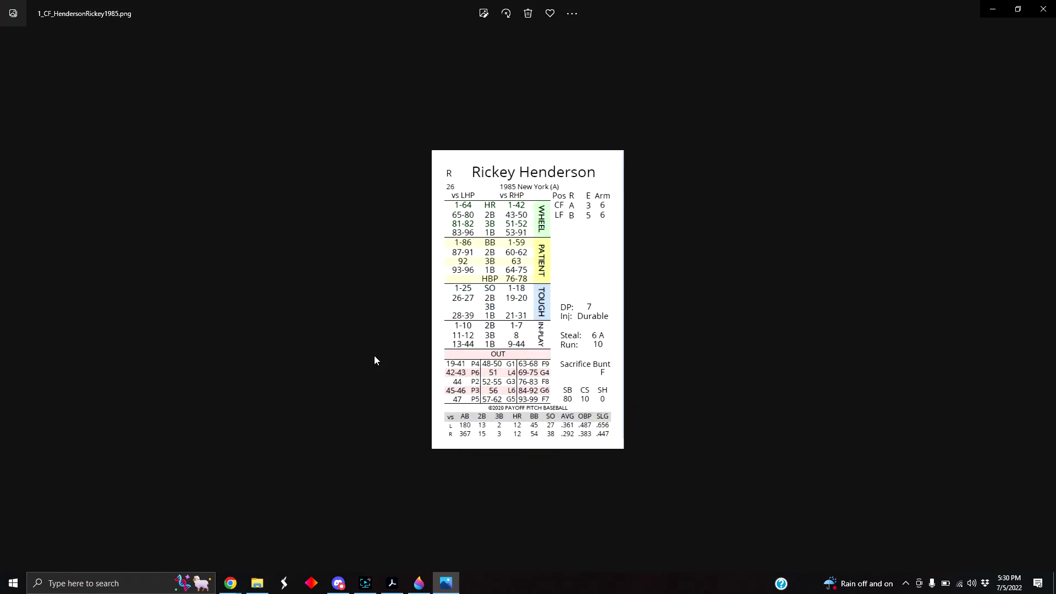
left_click(1019, 9)
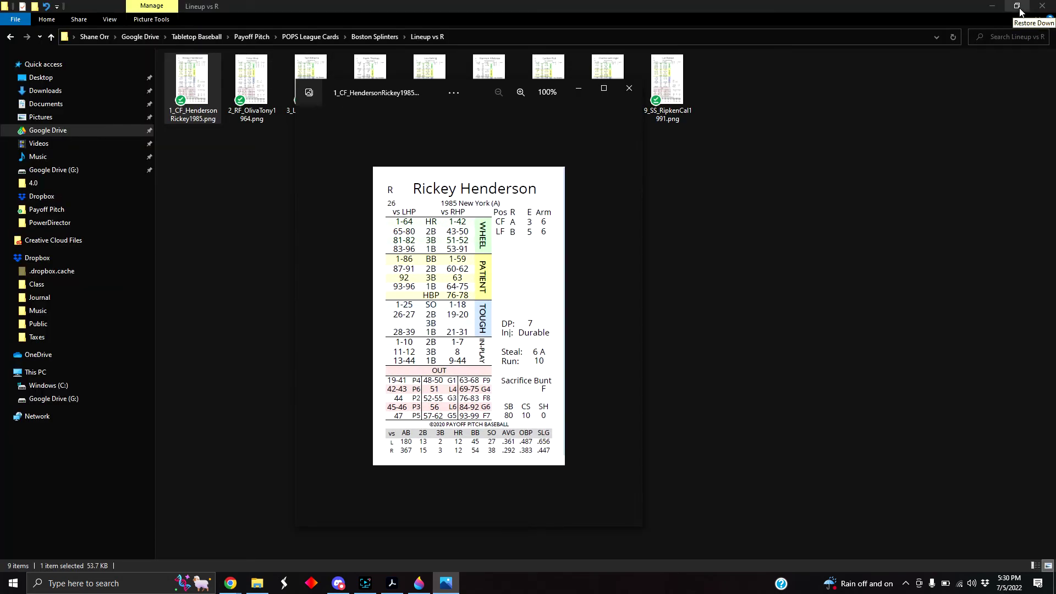
left_click_drag(641, 80, 568, 162)
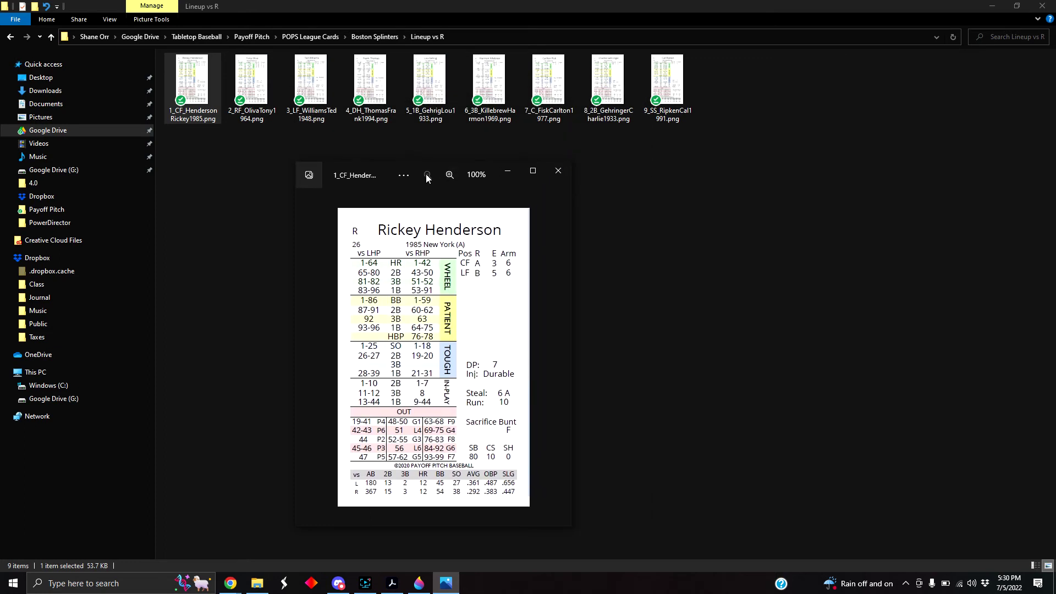
left_click_drag(372, 166, 93, 34)
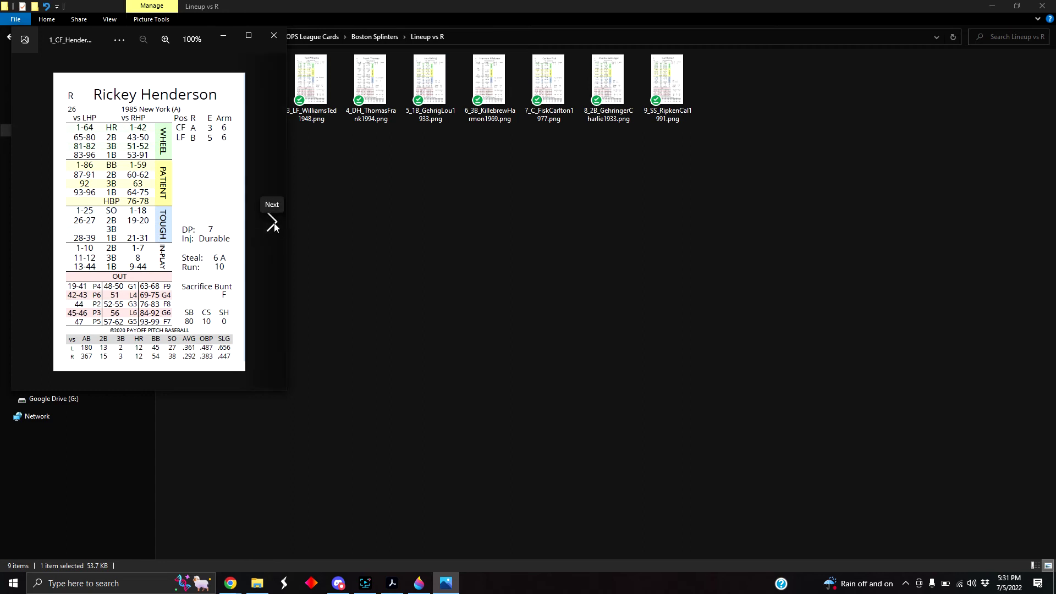
left_click(272, 223)
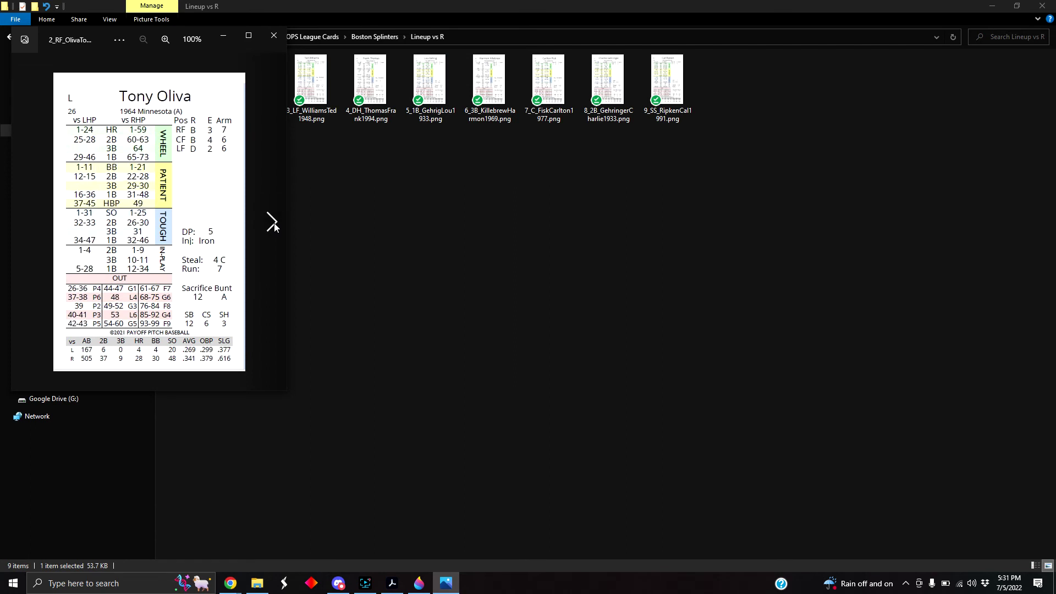
Page forward through the Boston Splinters Lineup vs R cards from Tony Oliva to the Cal Ripken card.
left_click(272, 223)
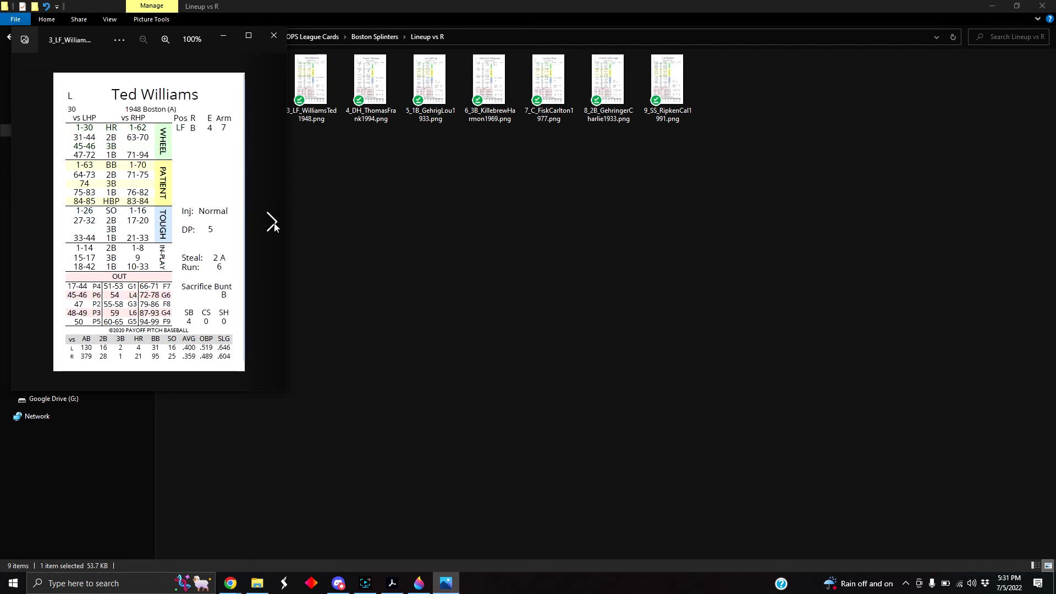
left_click(273, 223)
left_click(273, 222)
left_click(272, 223)
left_click(272, 222)
left_click(273, 222)
left_click(273, 223)
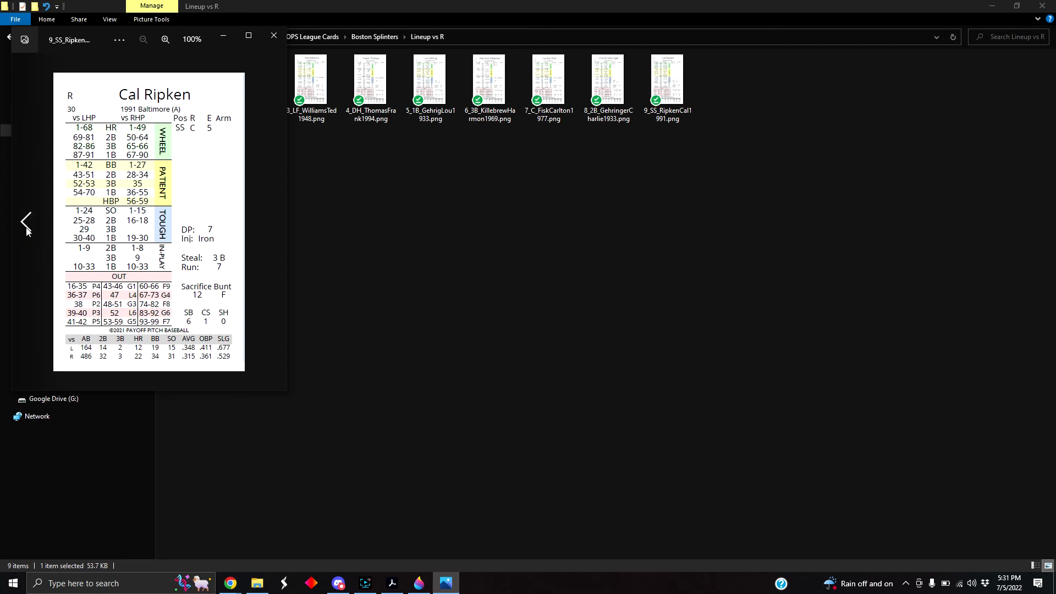
Page back through the lineup cards from Cal Ripken to the Rickey Henderson card.
left_click(26, 222)
left_click(26, 223)
left_click(26, 223)
left_click(26, 223)
left_click(26, 223)
left_click(26, 222)
left_click(26, 223)
left_click(26, 226)
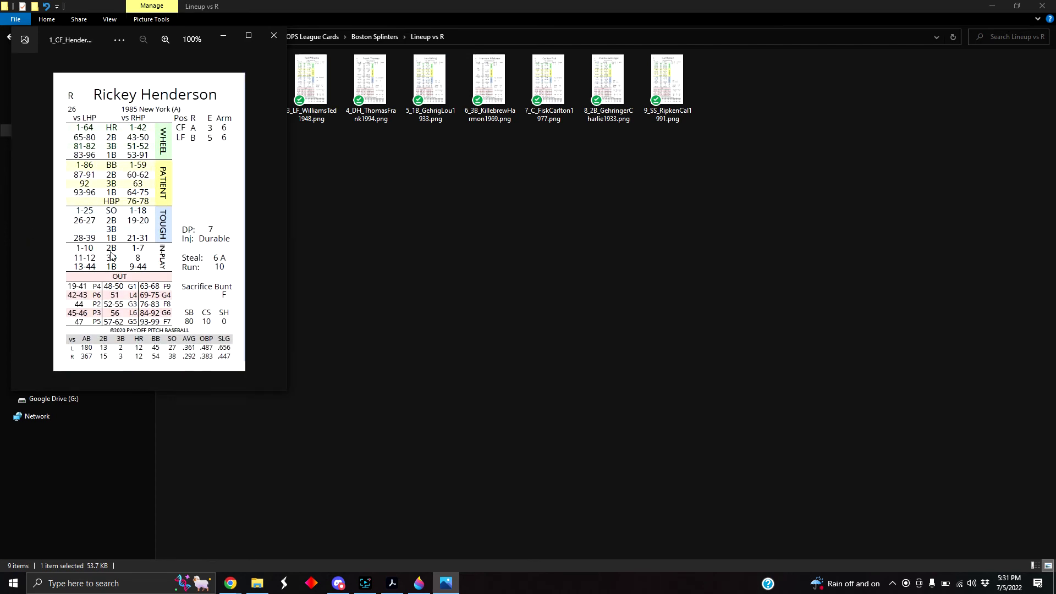
Page forward through the whole batting order again to its ninth card, and zoom in on it and back out.
left_click(272, 223)
left_click(273, 223)
left_click(272, 223)
left_click(272, 223)
left_click(273, 223)
left_click(272, 223)
left_click(272, 223)
left_click(272, 223)
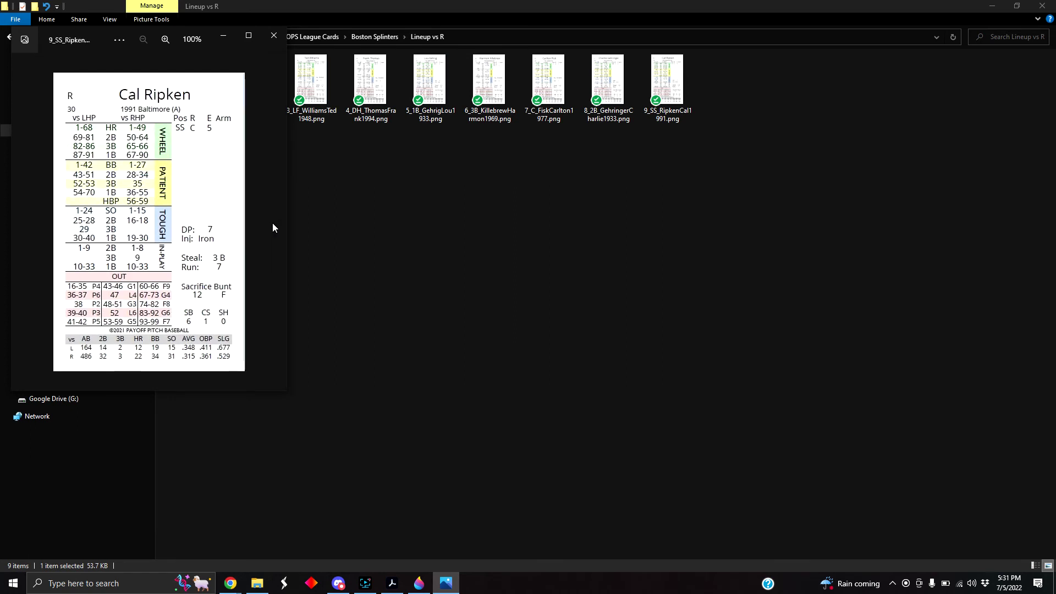
scroll(277, 232, "up", 2)
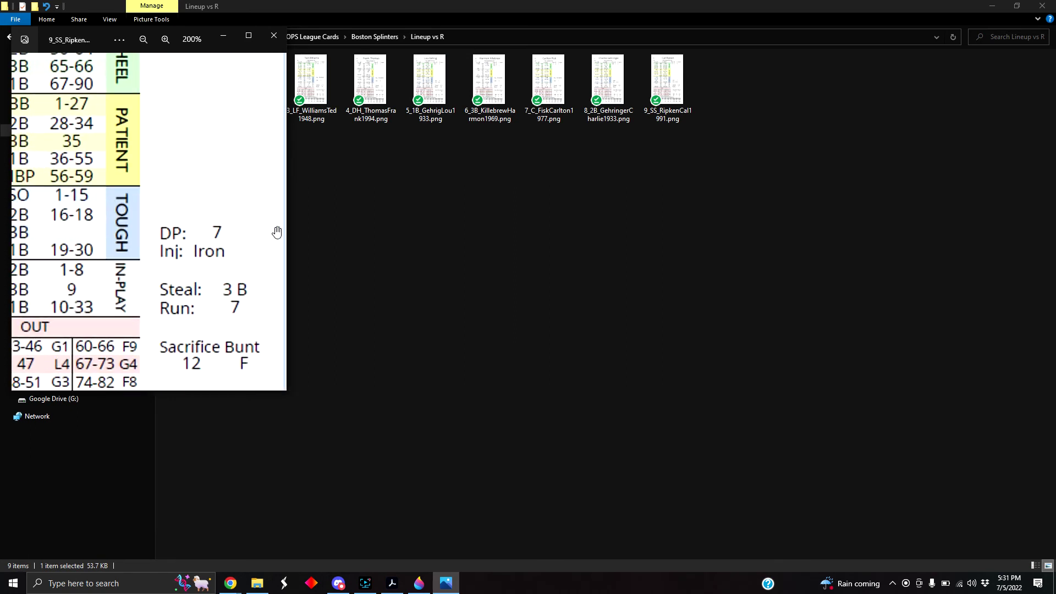
scroll(253, 192, "down", 2)
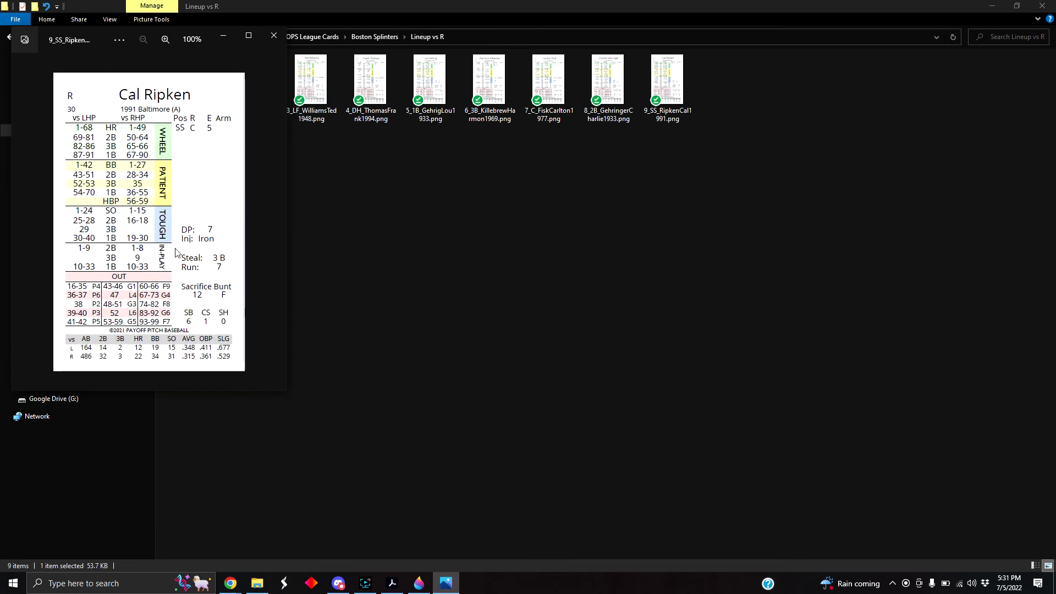
Return through the batting order to the leadoff card, Rickey Henderson.
left_click(29, 223)
left_click(29, 223)
left_click(29, 223)
left_click(29, 223)
left_click(29, 223)
left_click(29, 223)
left_click(29, 223)
left_click(28, 223)
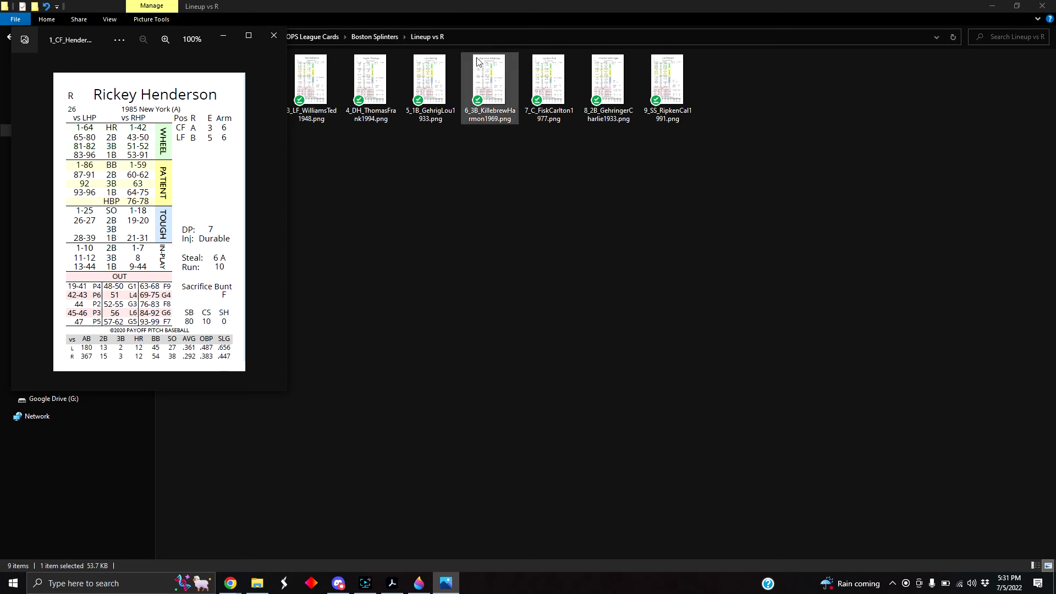
Open MartinezPedro2001.png from the Boston Splinters folder in a windowed viewer and bring the Rickey Henderson viewer back into view.
left_click(368, 38)
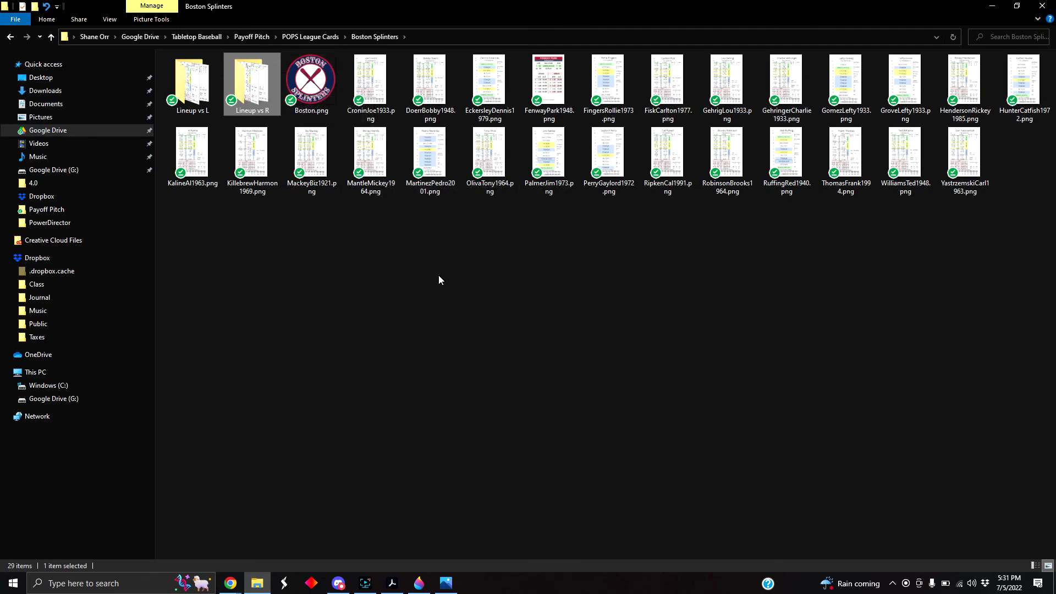
double_click(424, 164)
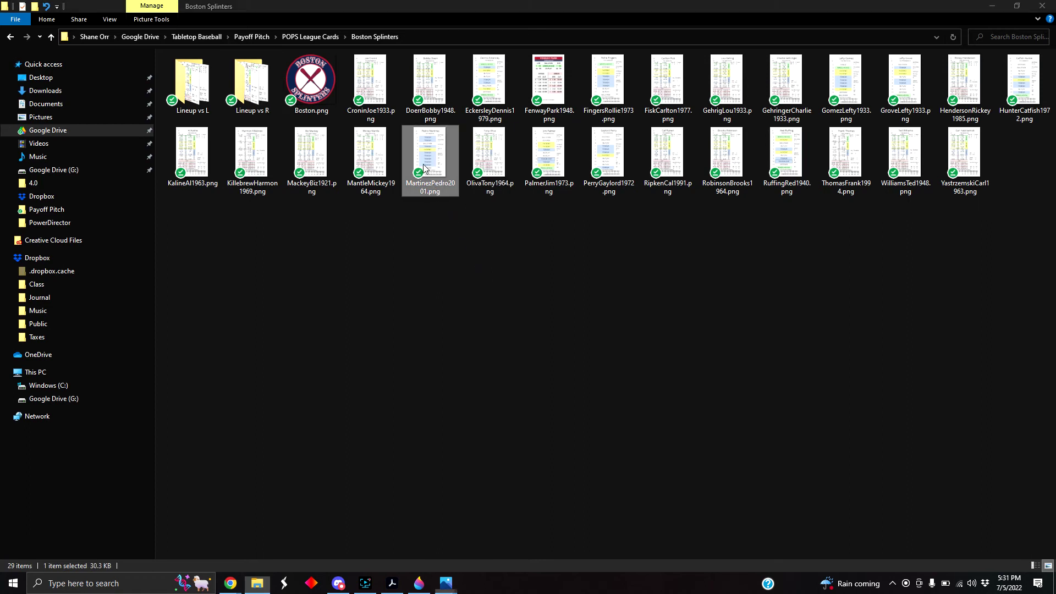
left_click(1018, 13)
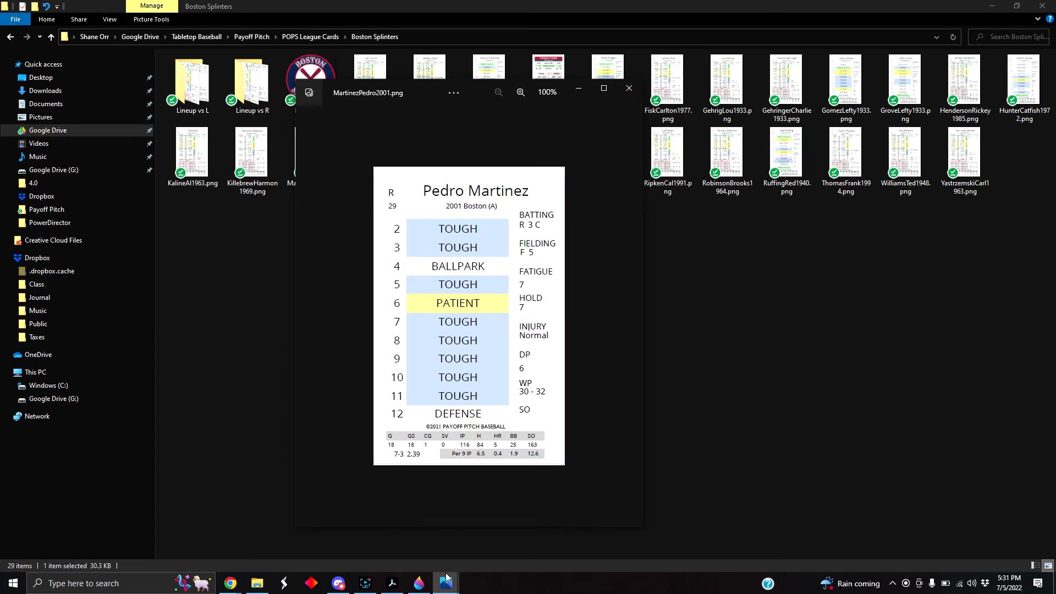
mouse_move(446, 578)
left_click(418, 495)
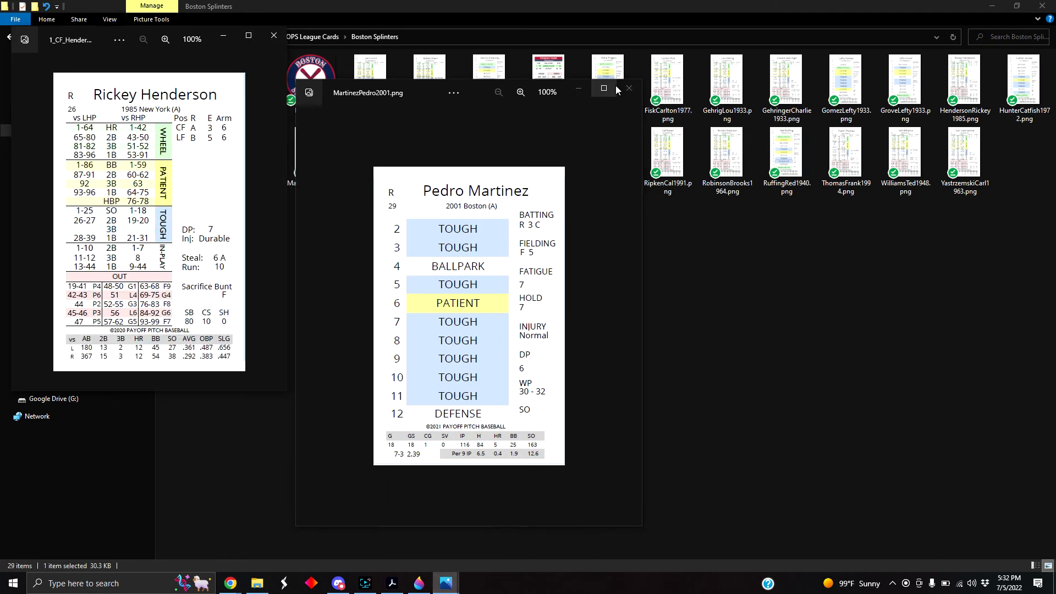
Shrink the Pedro Martinez viewer to about card size and align it directly beside the Henderson card.
left_click_drag(640, 82, 608, 95)
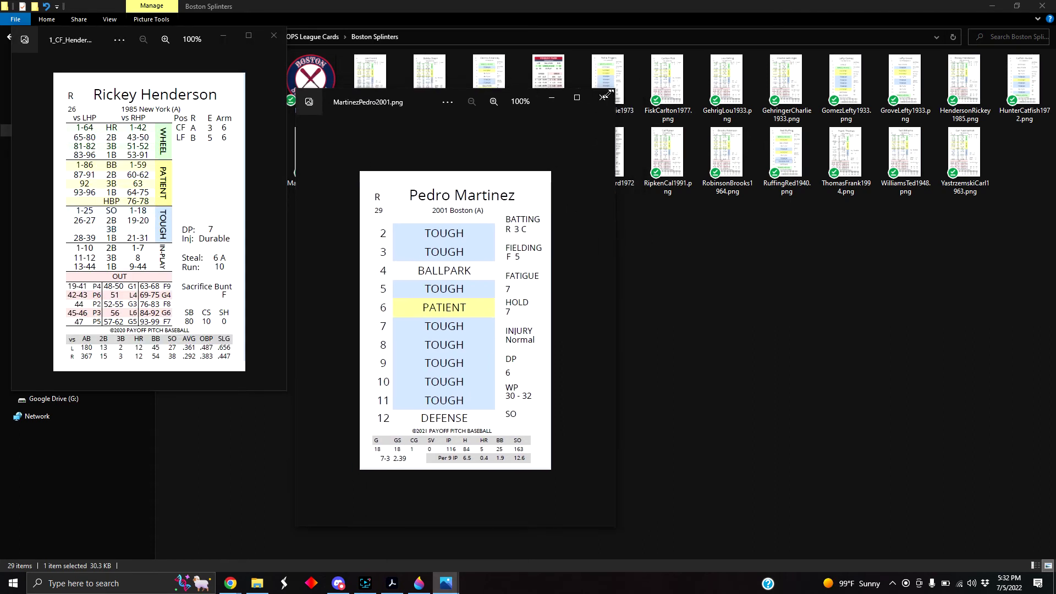
left_click_drag(410, 108, 401, 41)
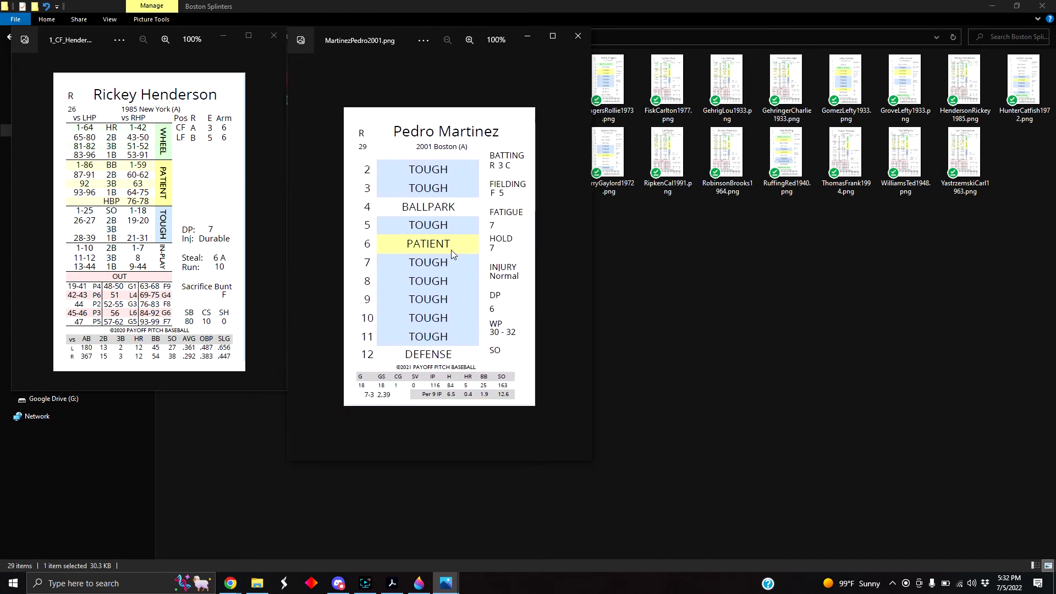
left_click_drag(590, 461, 577, 390)
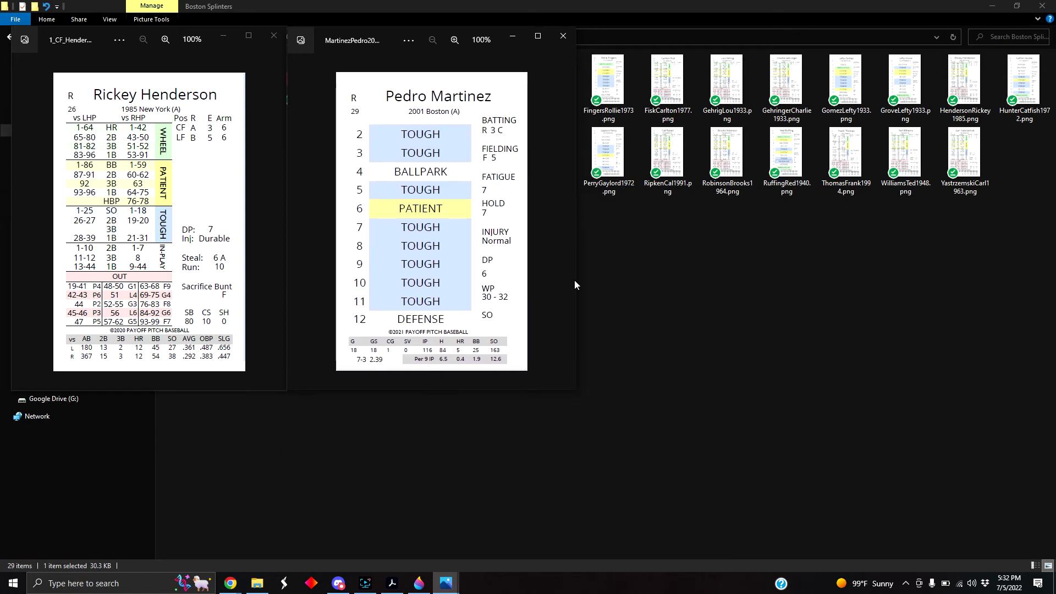
Overlap the Martinez viewer on the Henderson card to match their widths, and return it beside the Henderson viewer.
left_click_drag(394, 31, 116, 152)
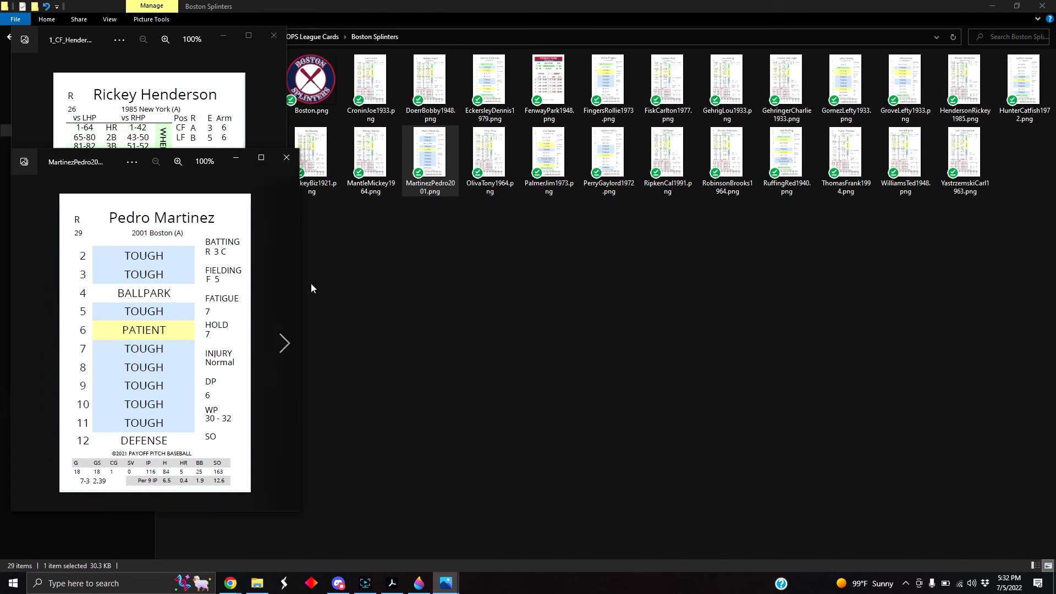
left_click_drag(301, 298, 287, 300)
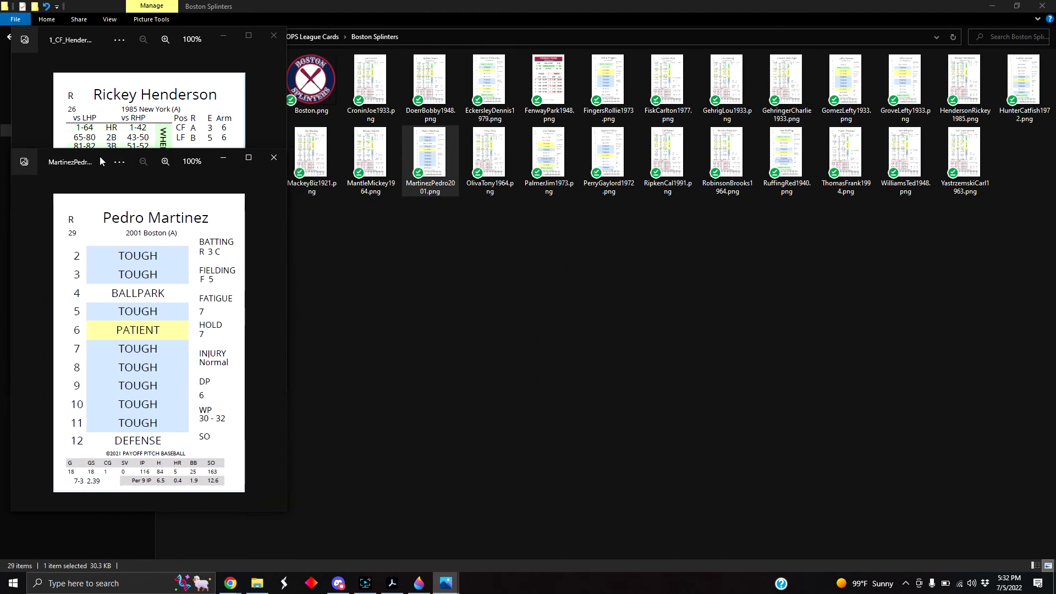
left_click_drag(101, 157, 395, 45)
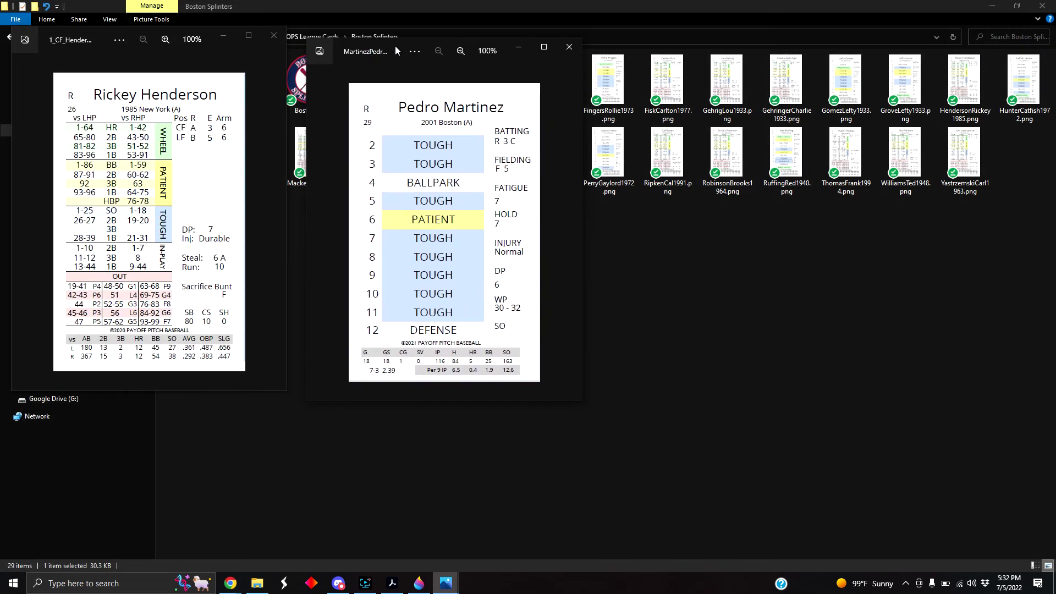
left_click_drag(395, 45, 375, 34)
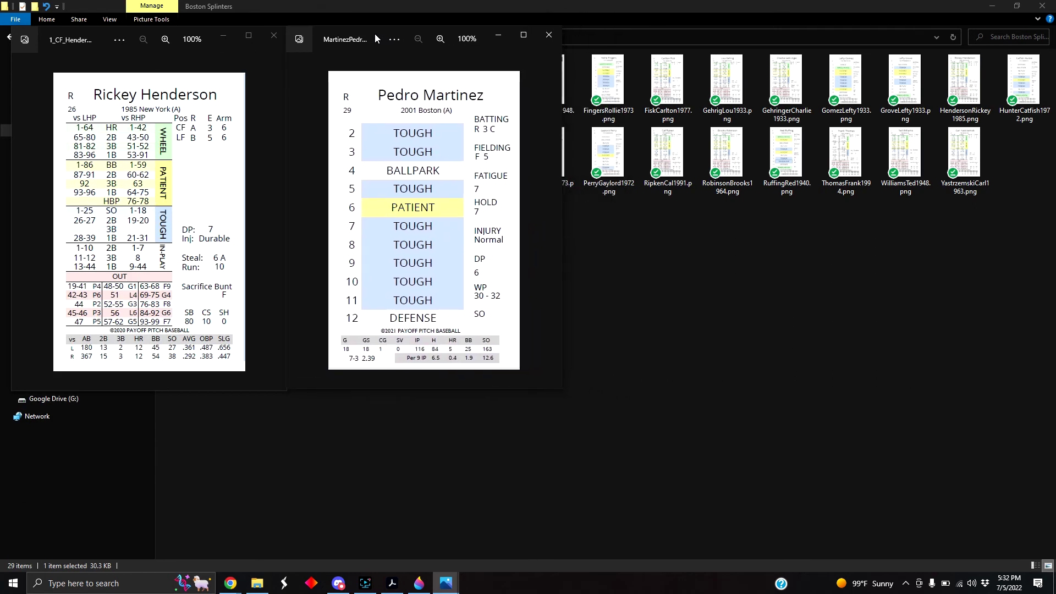
left_click(750, 342)
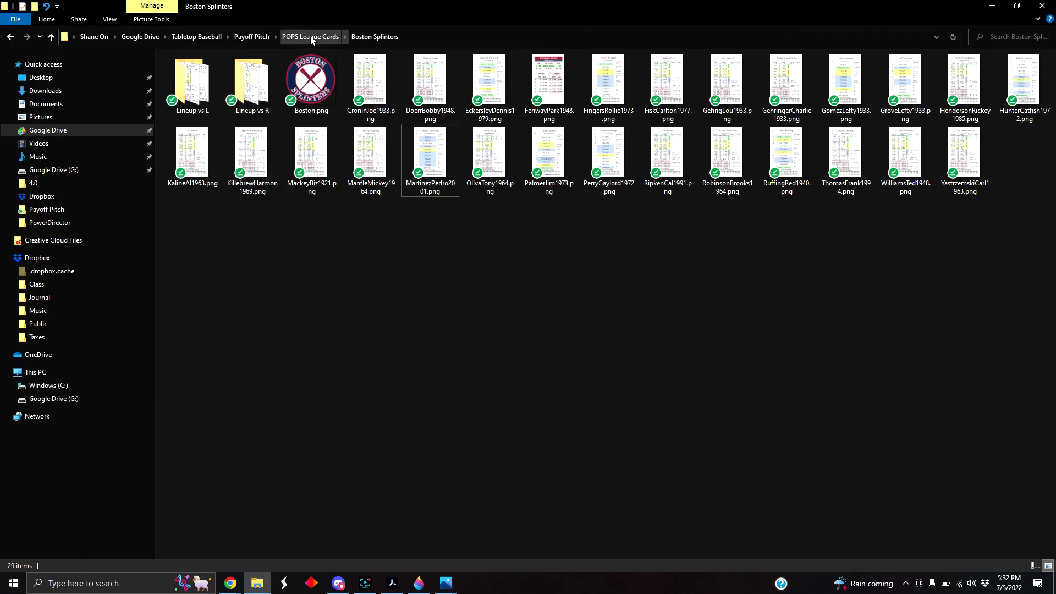
left_click(310, 37)
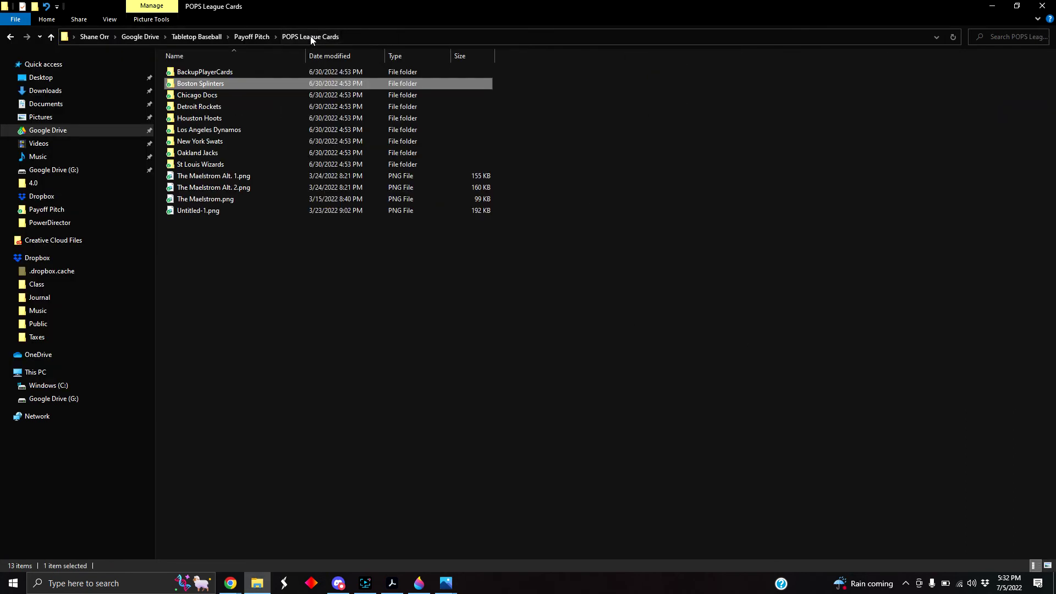
double_click(201, 95)
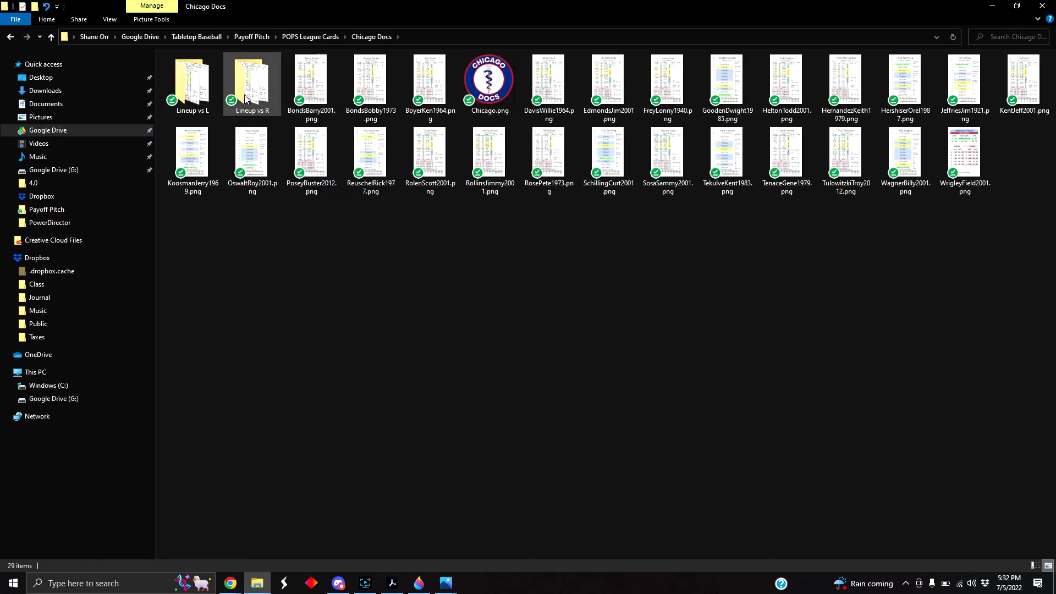
double_click(255, 90)
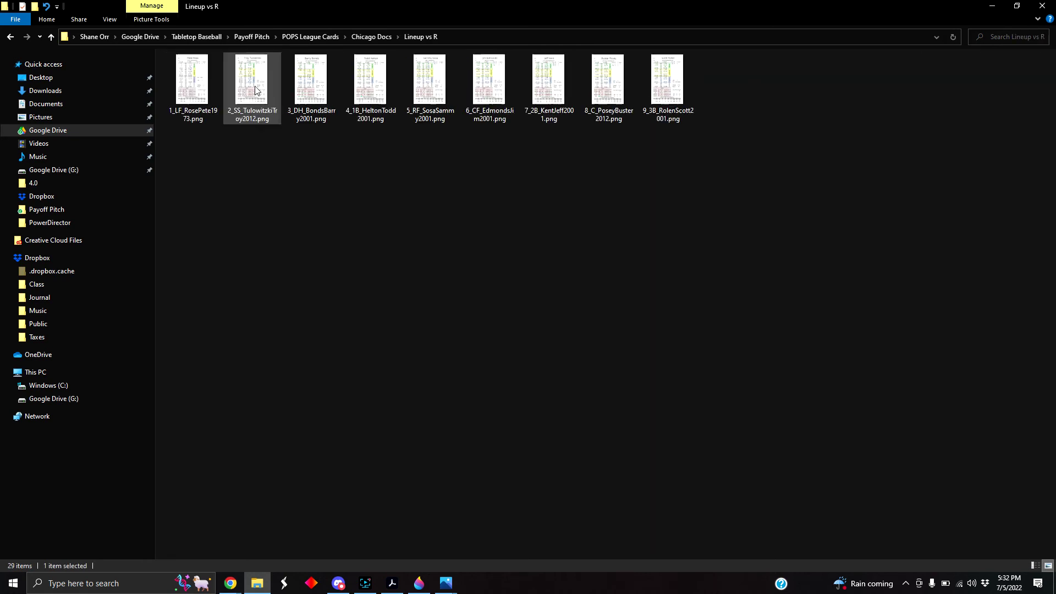
double_click(195, 92)
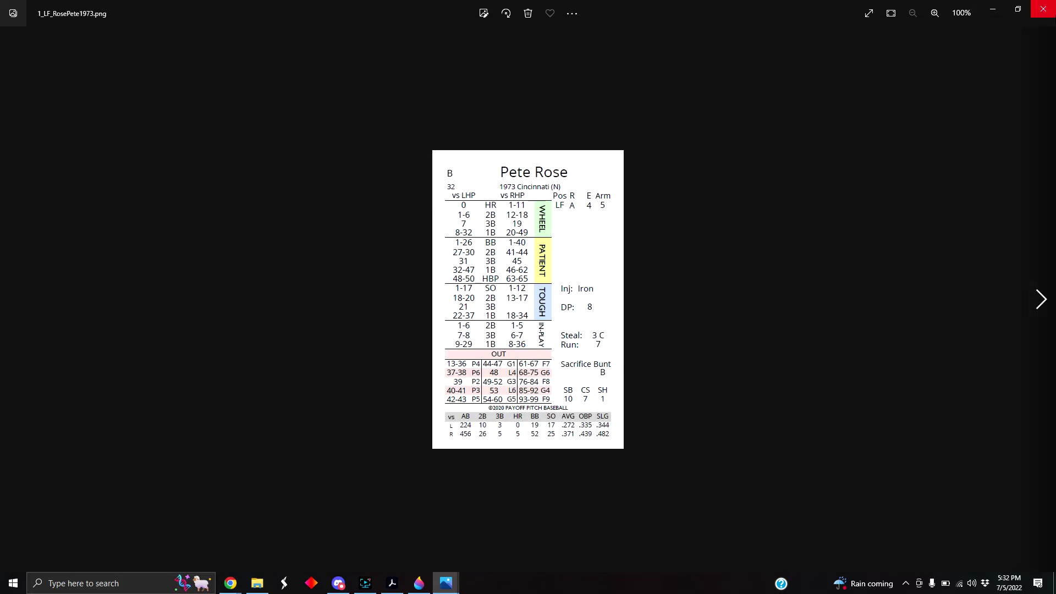
left_click(1019, 10)
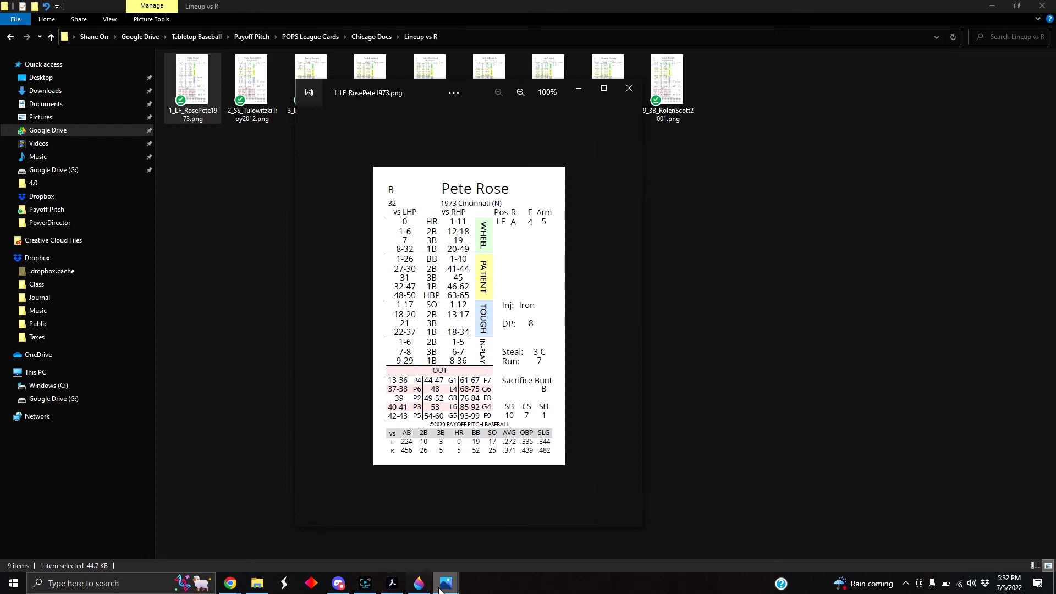
Bring the Henderson viewer forward, shrink the Pete Rose viewer to card size, and place it beside Henderson, slightly lower.
mouse_move(446, 583)
left_click(403, 513)
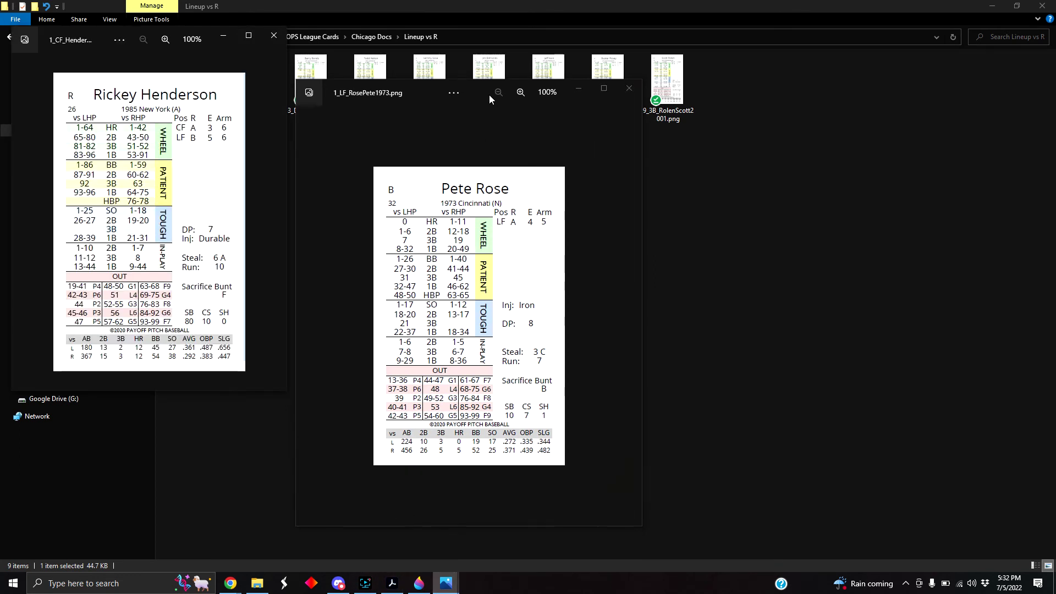
left_click_drag(433, 88, 427, 36)
left_click_drag(632, 475, 560, 391)
left_click_drag(464, 30, 462, 66)
Bring the Pedro Martinez viewer forward and stack it over the Henderson card, leaving the Henderson window's title bar exposed.
mouse_move(446, 583)
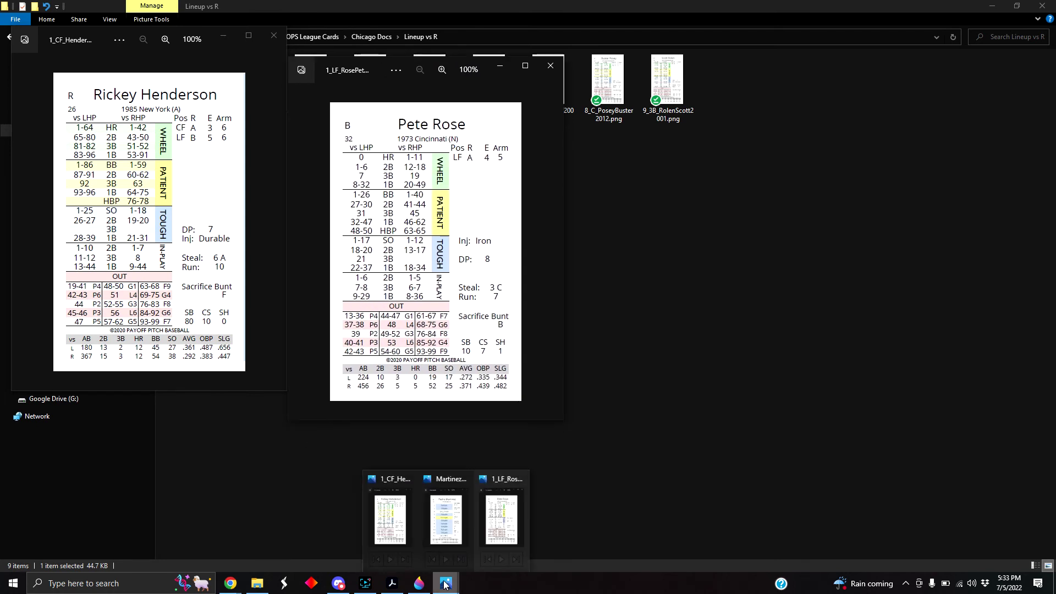
left_click(445, 523)
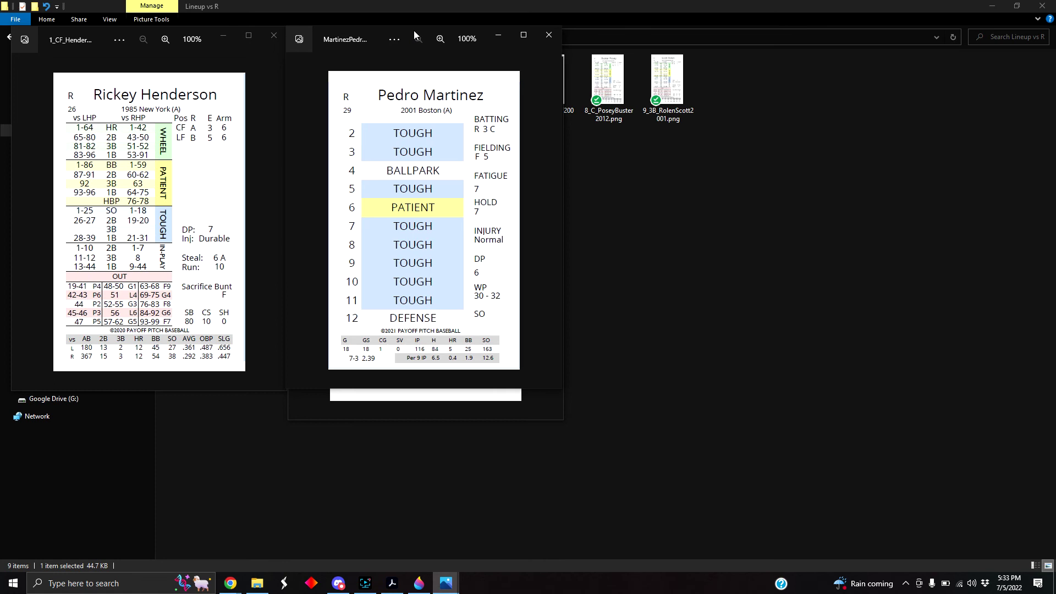
left_click_drag(371, 31, 97, 61)
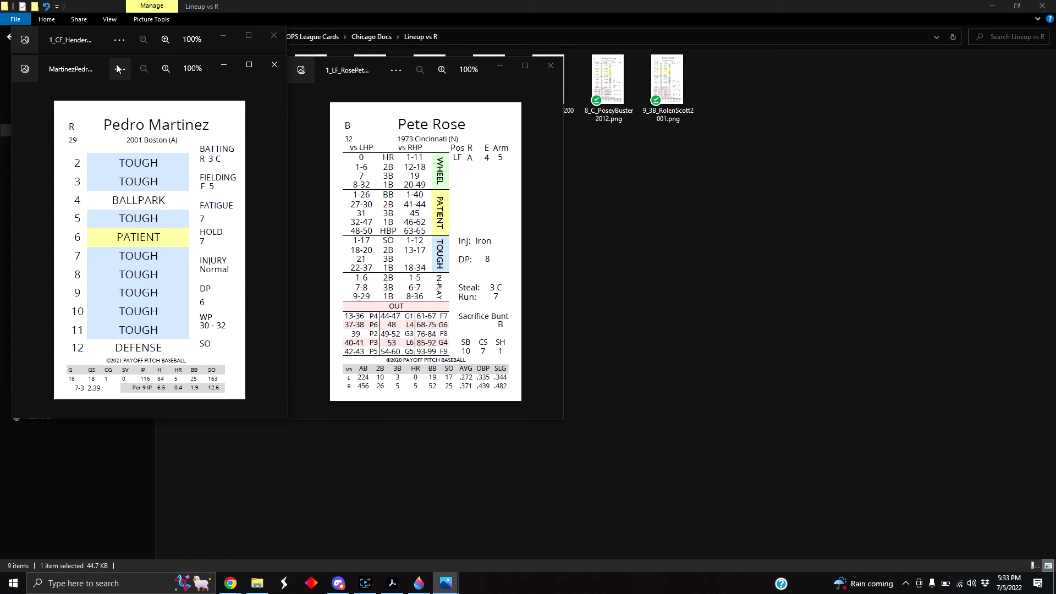
Open GoodenDwight1985.png from the Chicago Docs folder in a windowed viewer.
left_click(691, 253)
left_click(371, 36)
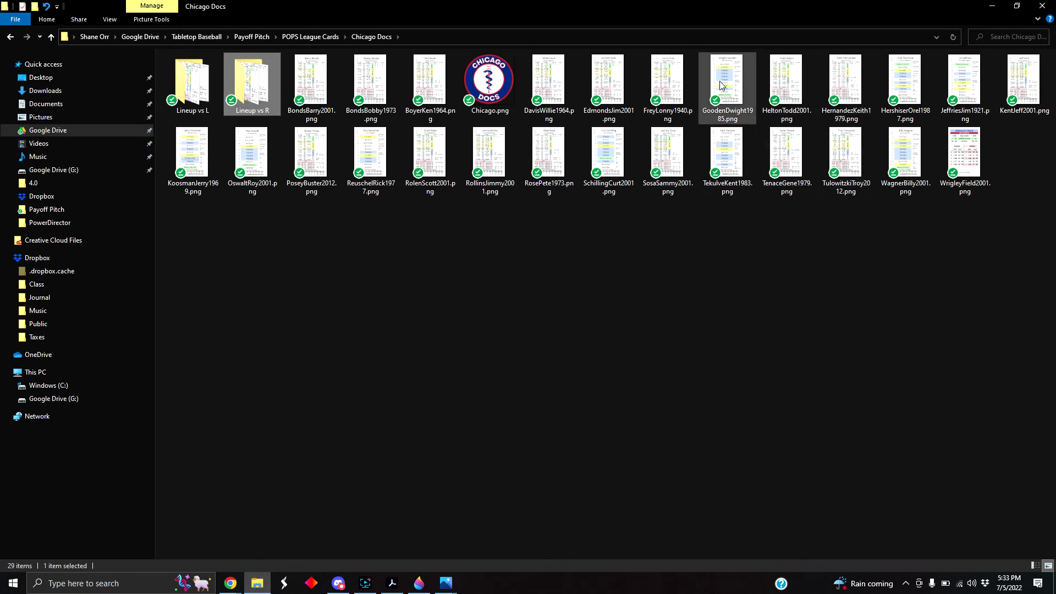
double_click(489, 83)
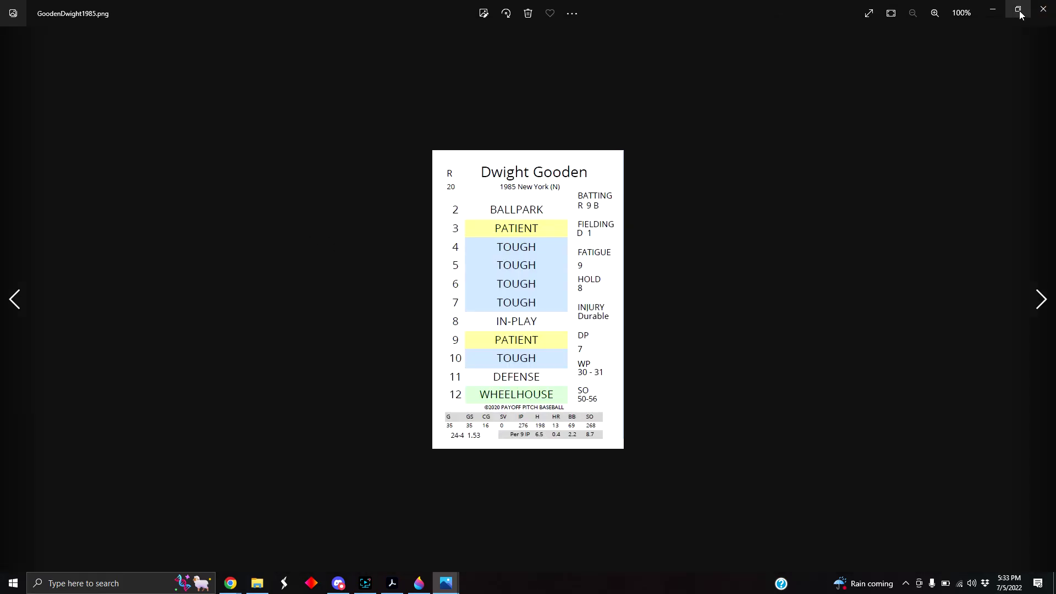
left_click(1019, 10)
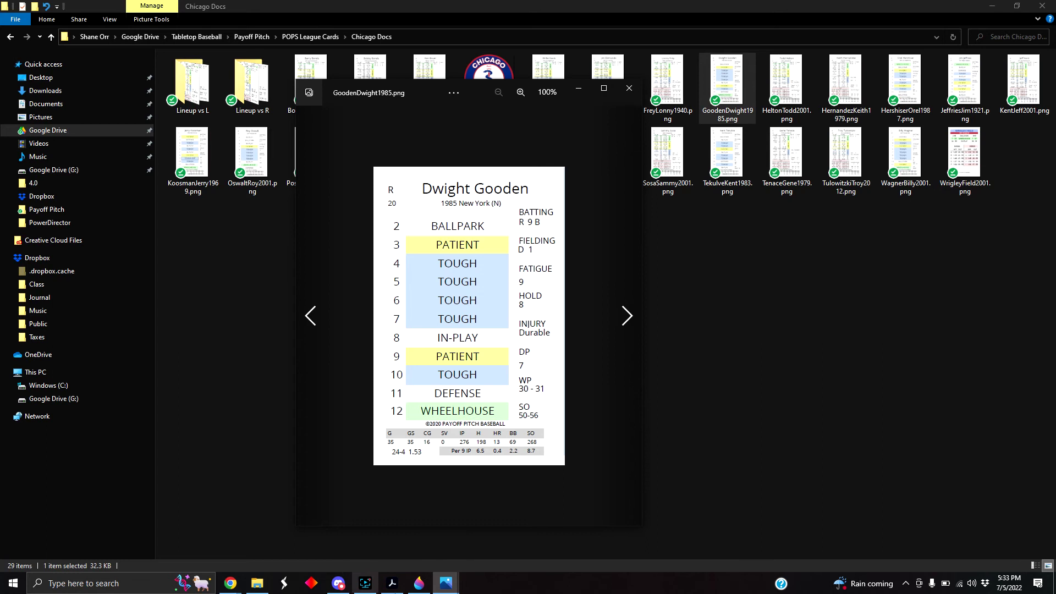
Bring the Pedro Martinez viewer forward, shrink the Dwight Gooden viewer to card size, and place it directly beside Martinez.
mouse_move(450, 592)
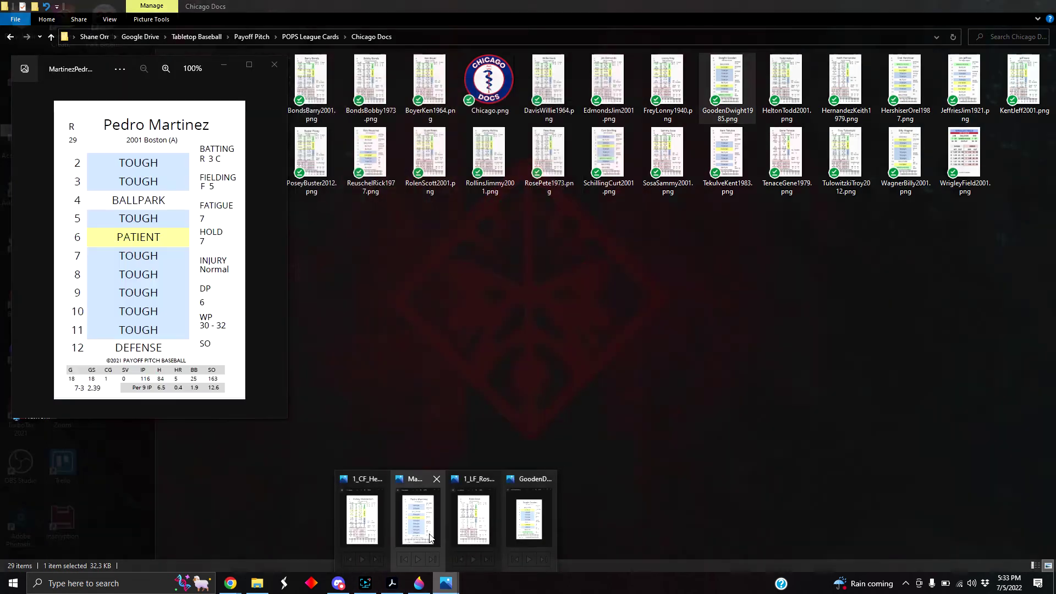
left_click(428, 532)
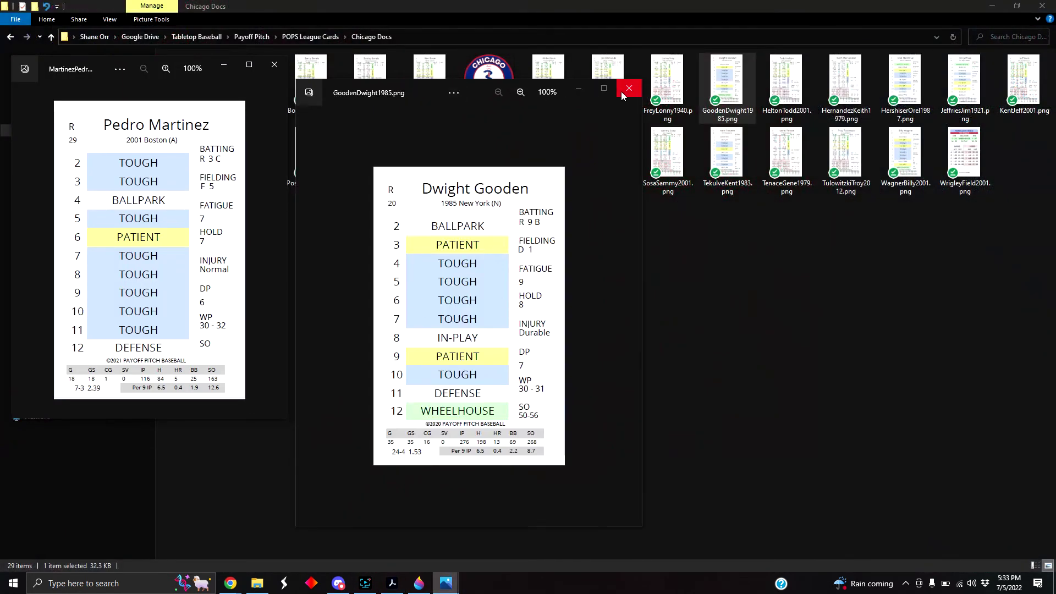
left_click_drag(641, 80, 571, 97)
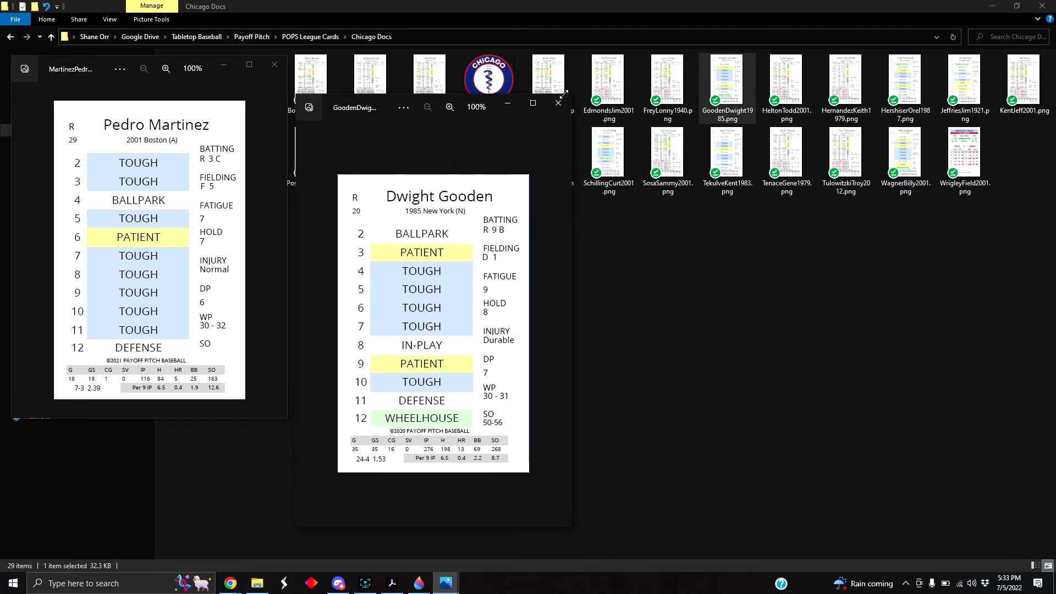
left_click_drag(390, 98, 383, 58)
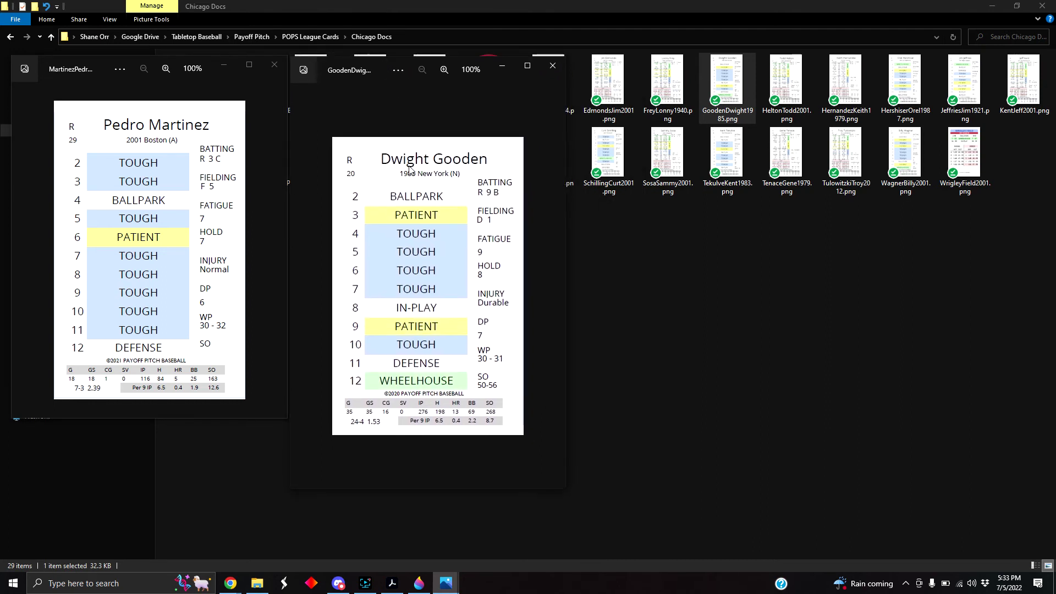
left_click_drag(568, 494, 556, 420)
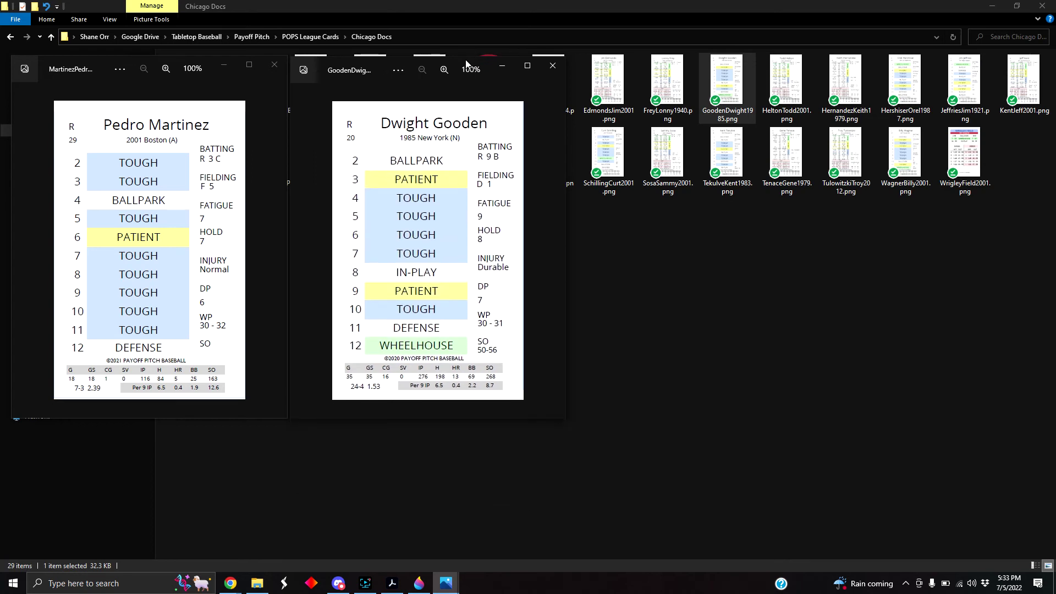
mouse_move(464, 65)
left_mouse_down()
mouse_move(180, 195)
mouse_move(537, 89)
mouse_move(456, 50)
mouse_move(467, 62)
left_mouse_up()
Bring the Rickey Henderson viewer forward and align the Dwight Gooden viewer beside it at the same height.
mouse_move(452, 585)
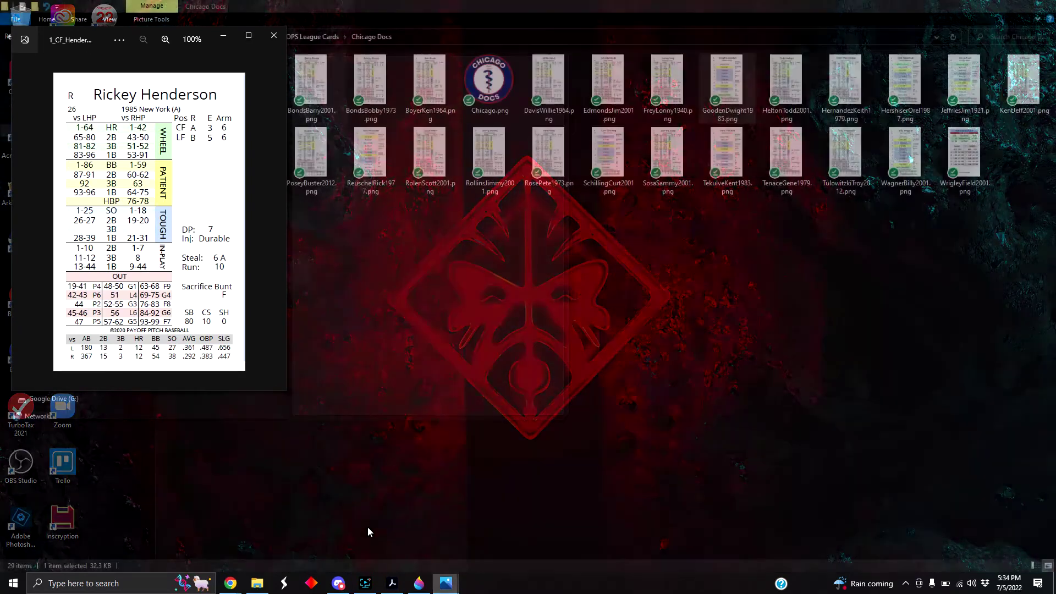
left_click(368, 527)
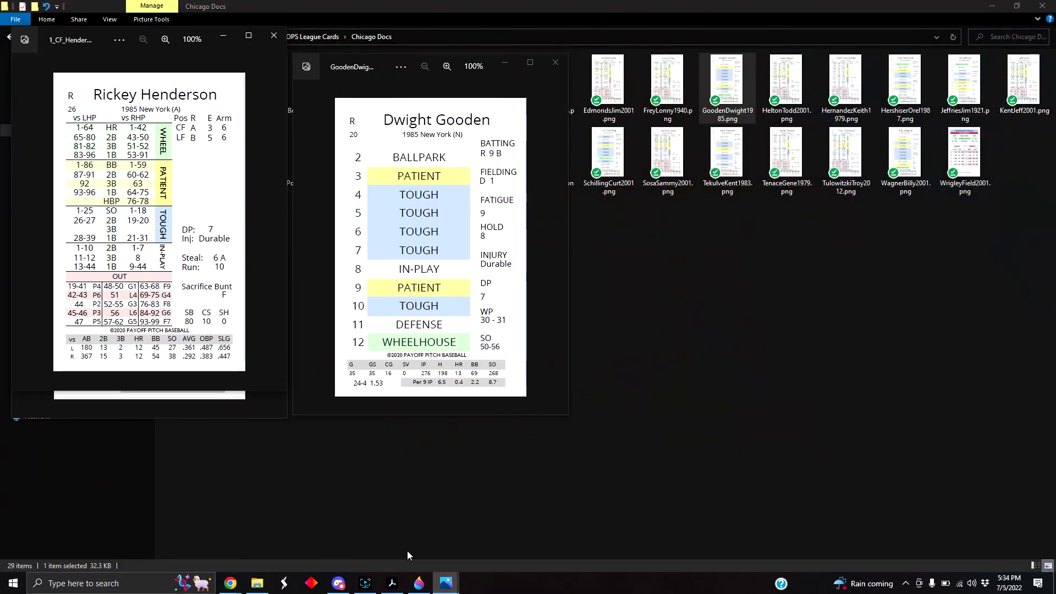
left_click(420, 55)
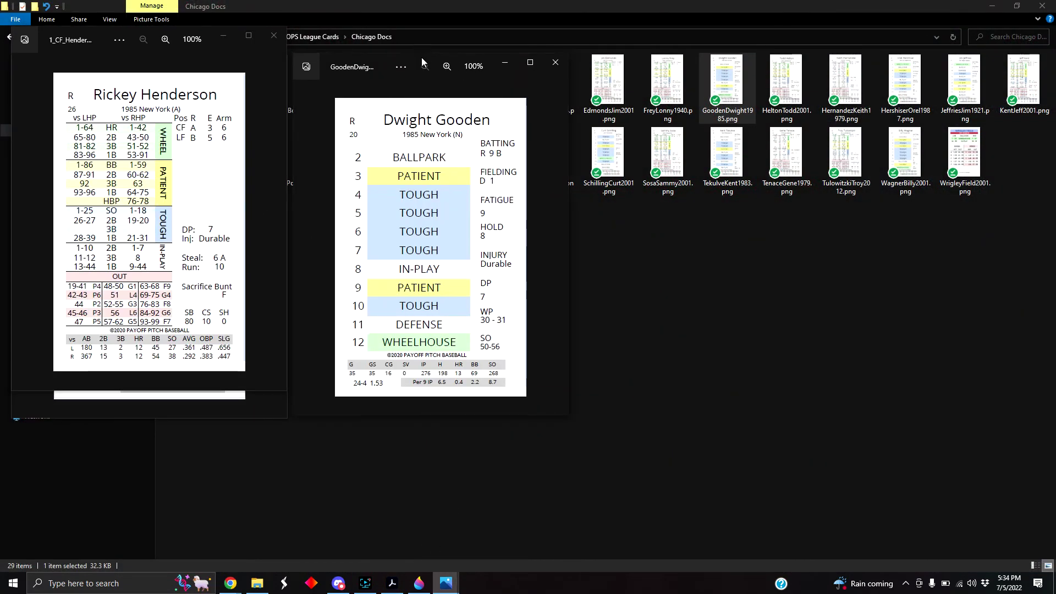
left_click_drag(383, 59, 377, 32)
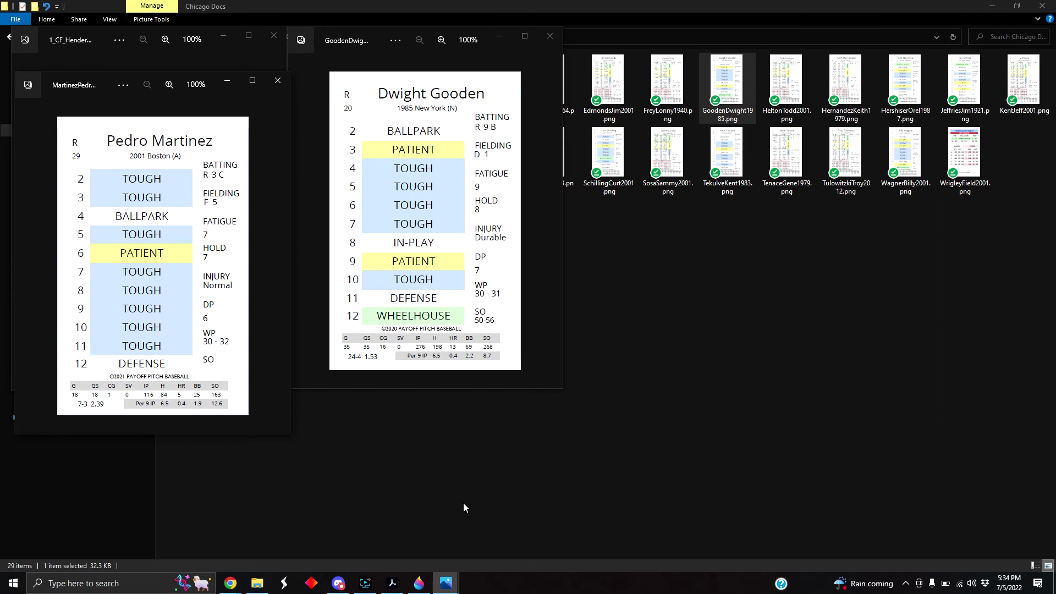
Bring the Martinez and Pete Rose viewers forward side by side, low enough to leave the Henderson and Gooden title bars exposed.
mouse_move(447, 583)
left_click(471, 534)
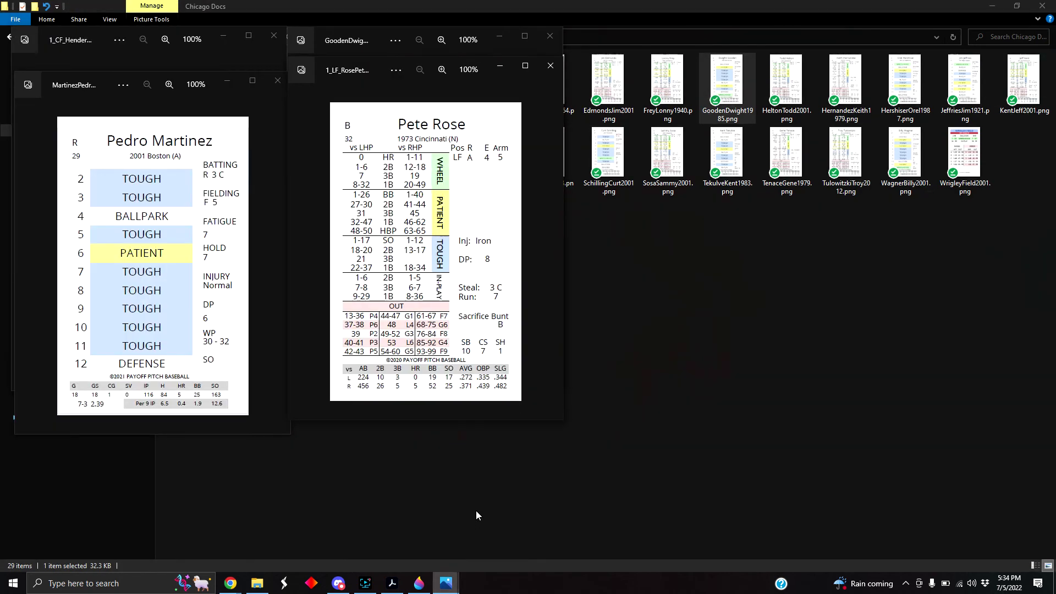
left_click_drag(375, 61, 377, 74)
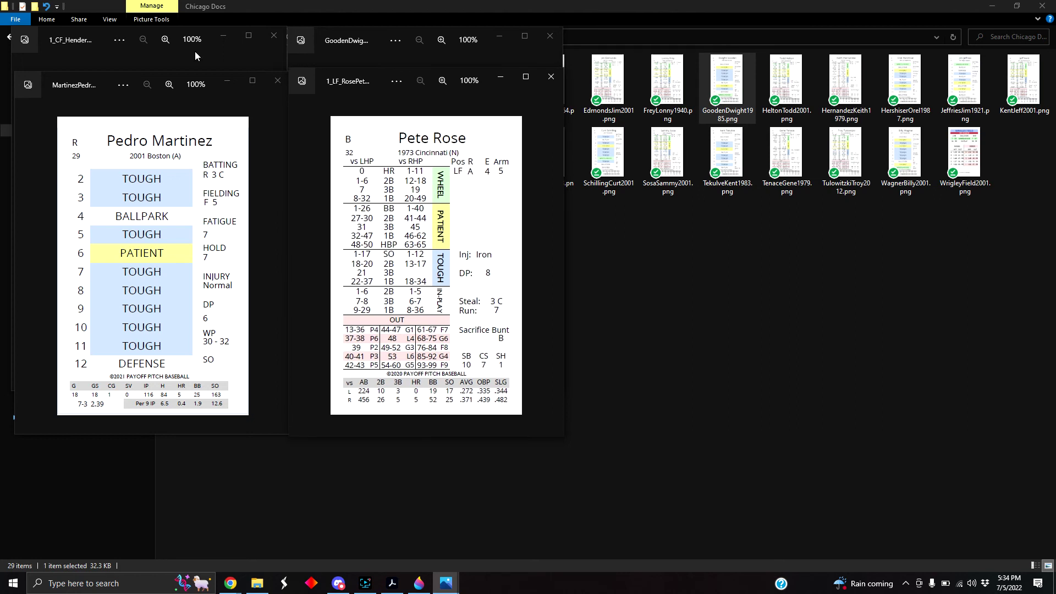
Bring the Henderson and Gooden matchup to the front, and return to the Martinez and Pete Rose matchup.
left_click(78, 53)
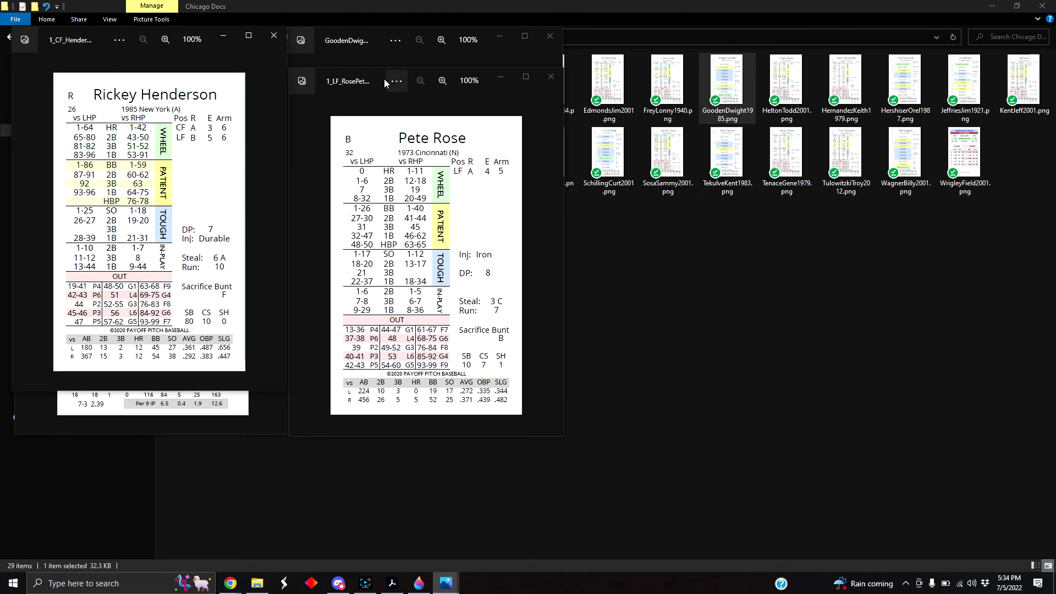
left_click(425, 56)
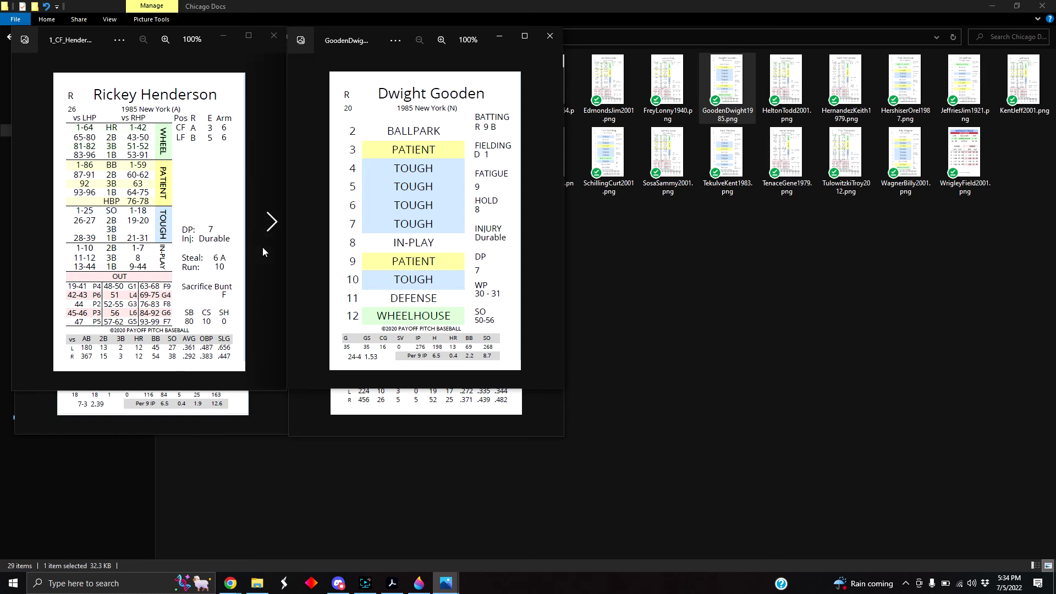
left_click(138, 427)
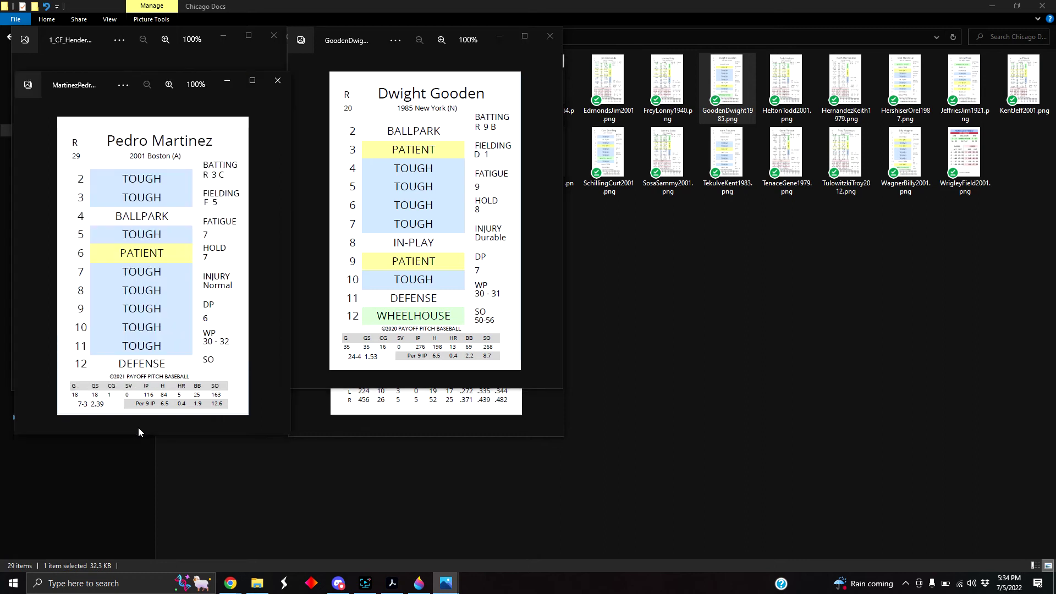
left_click(447, 428)
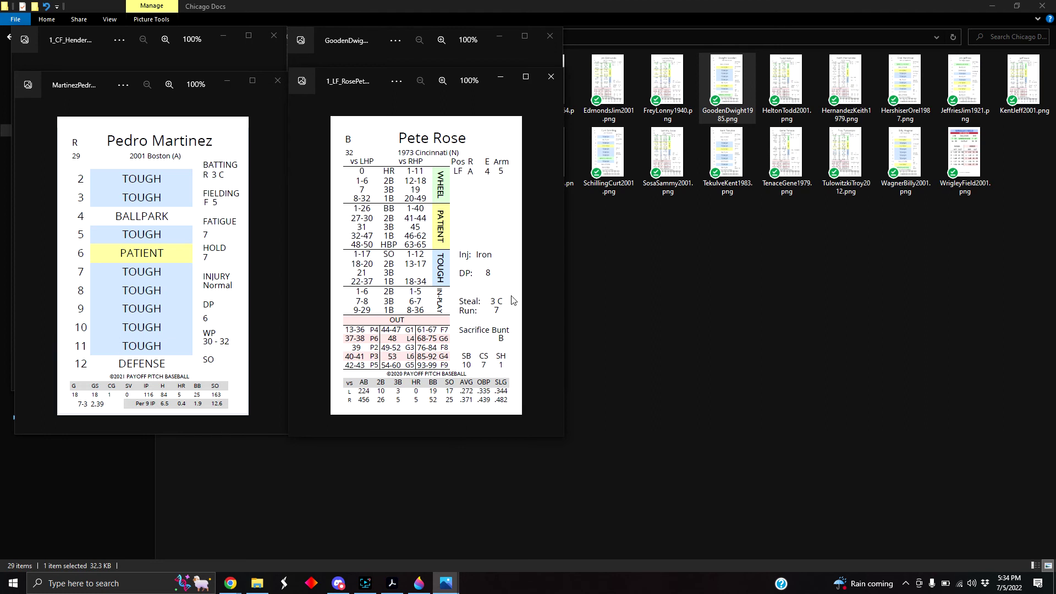
Advance the Pete Rose viewer through the Chicago lineup to the Jim Edmonds card.
left_click(550, 267)
left_click(550, 267)
left_click(550, 266)
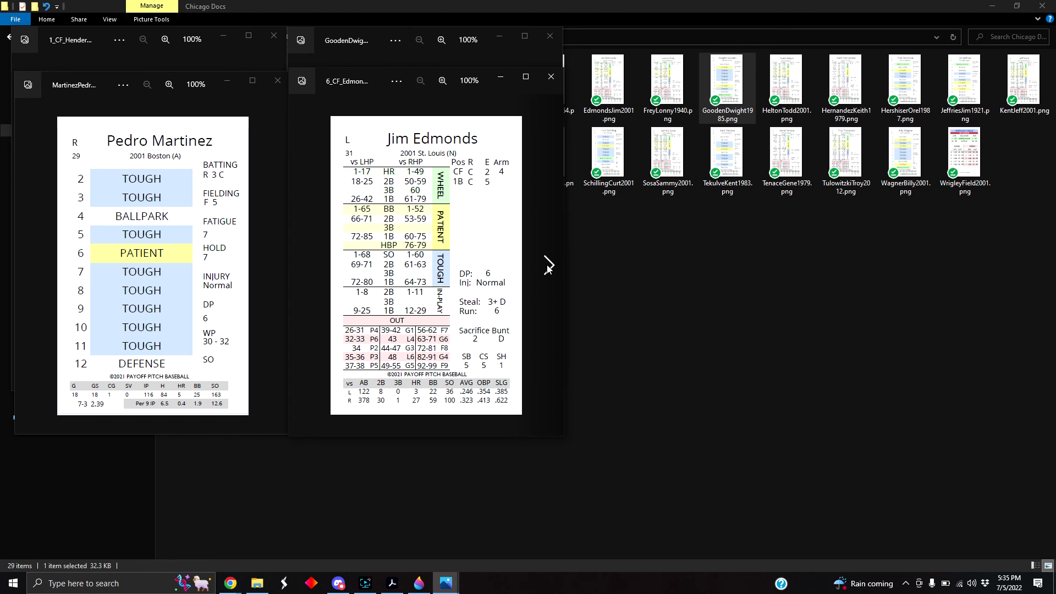
Switch to the Henderson and Gooden matchup and back to Martinez and Edmonds, paging ahead to Jeff Kent and returning to Edmonds.
left_click(145, 32)
left_click(412, 31)
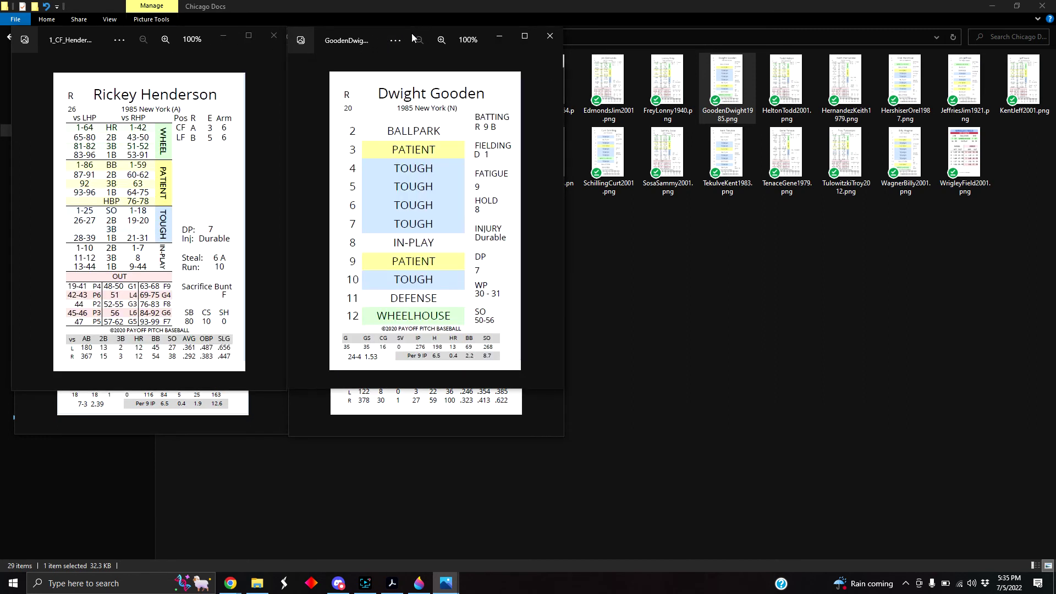
left_click(132, 430)
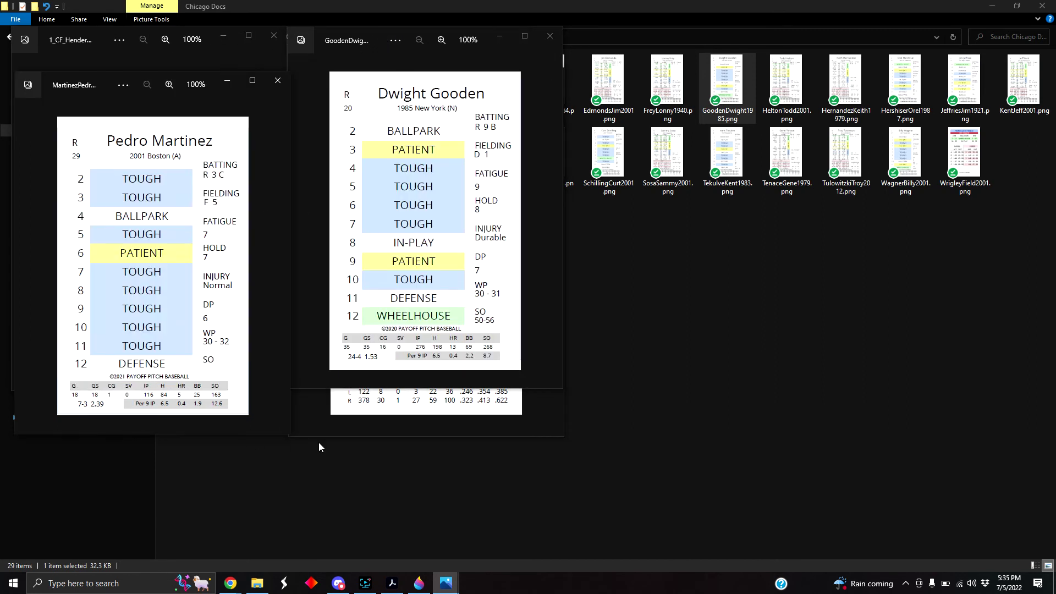
left_click(460, 431)
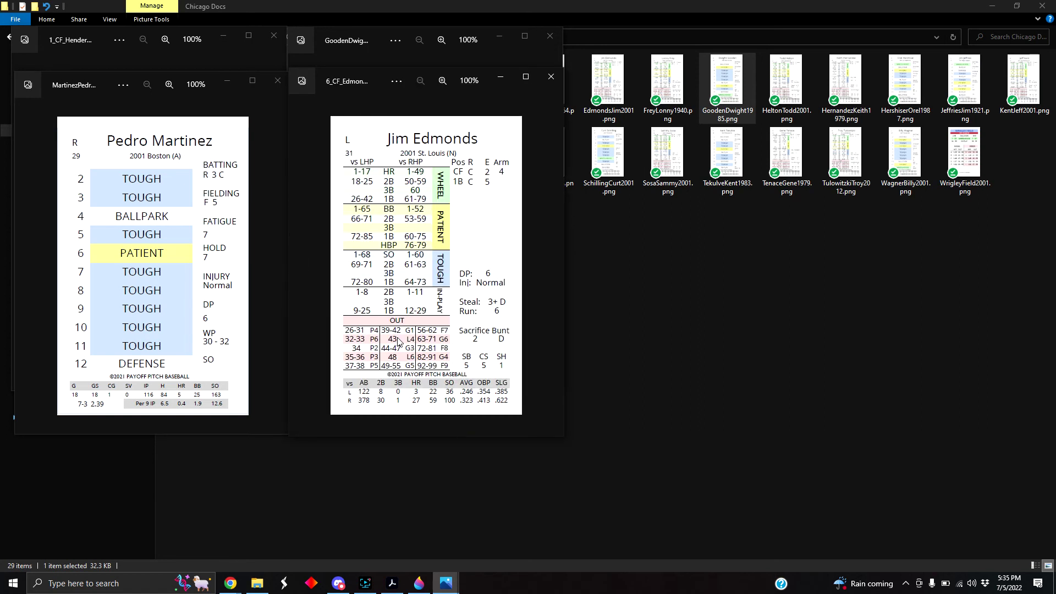
left_click(548, 265)
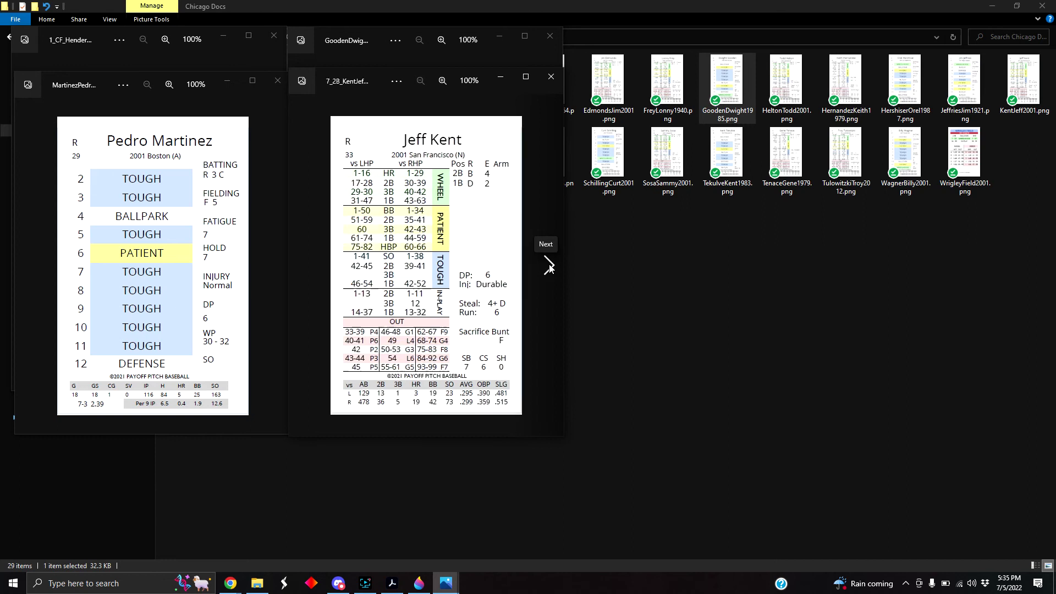
left_click(304, 270)
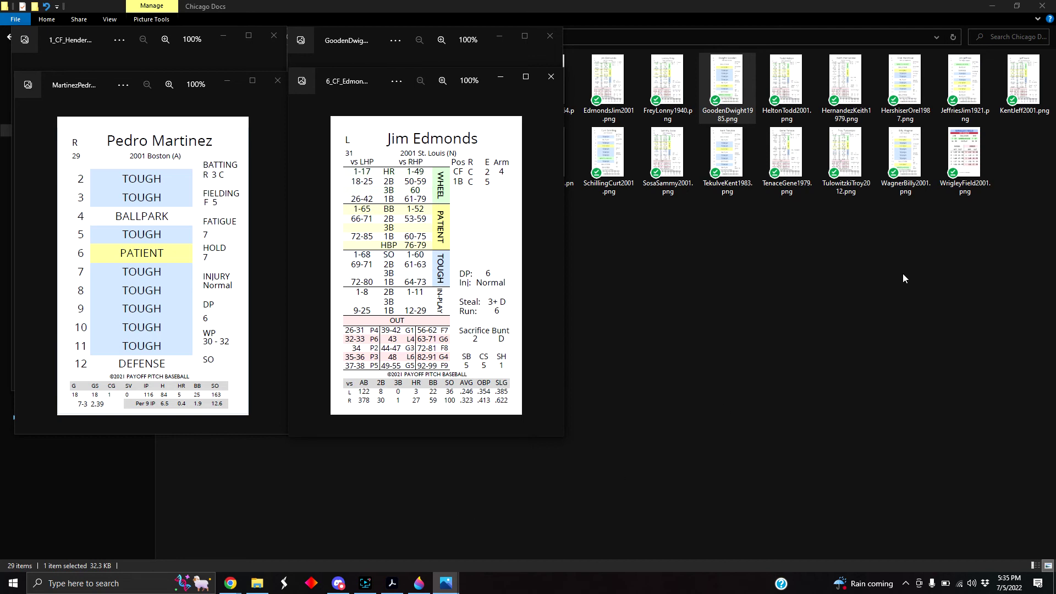
Open WrigleyField2001.png in a windowed viewer, with the player card viewers brought back up, and place it lower, overlapping both card stacks.
double_click(970, 161)
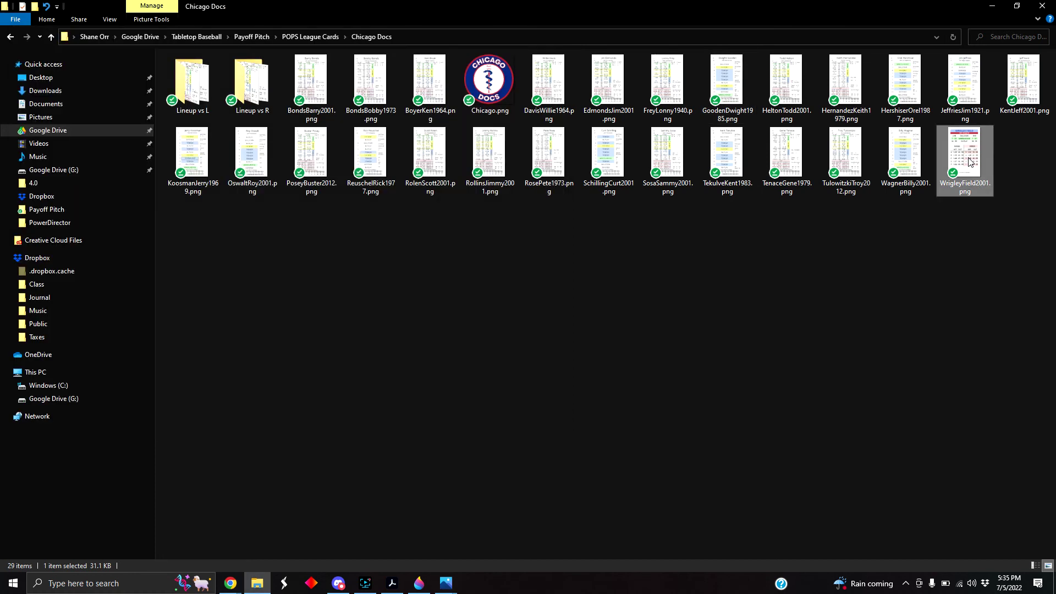
left_click(1011, 14)
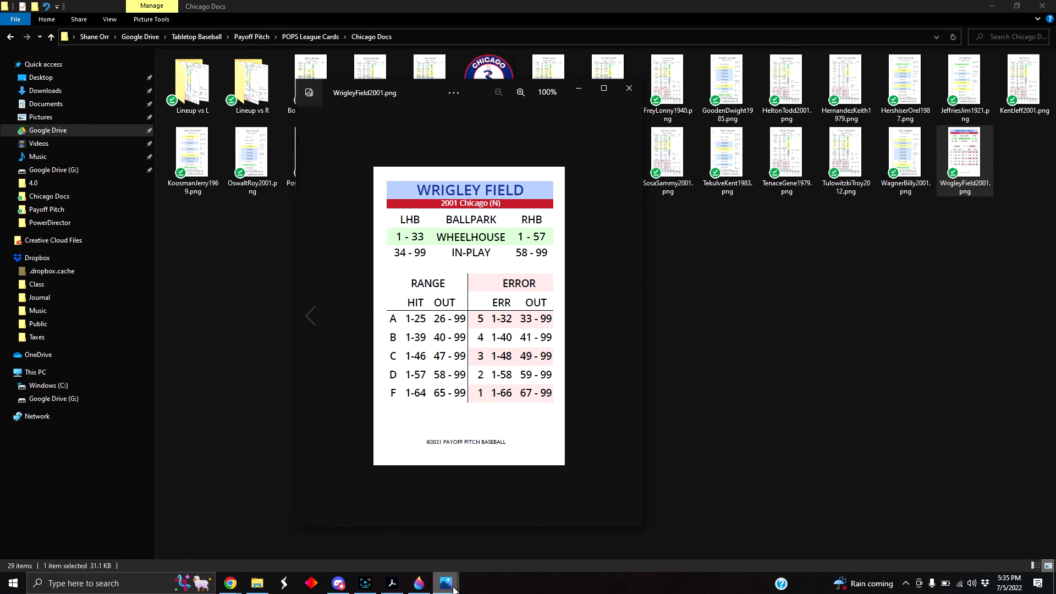
mouse_move(447, 585)
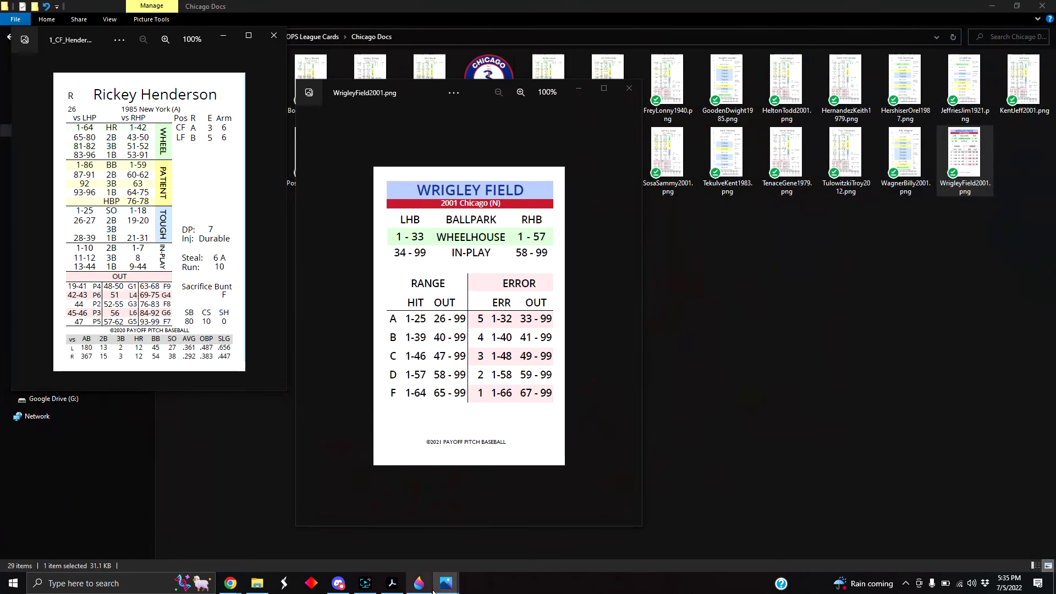
left_click(392, 537)
mouse_move(446, 586)
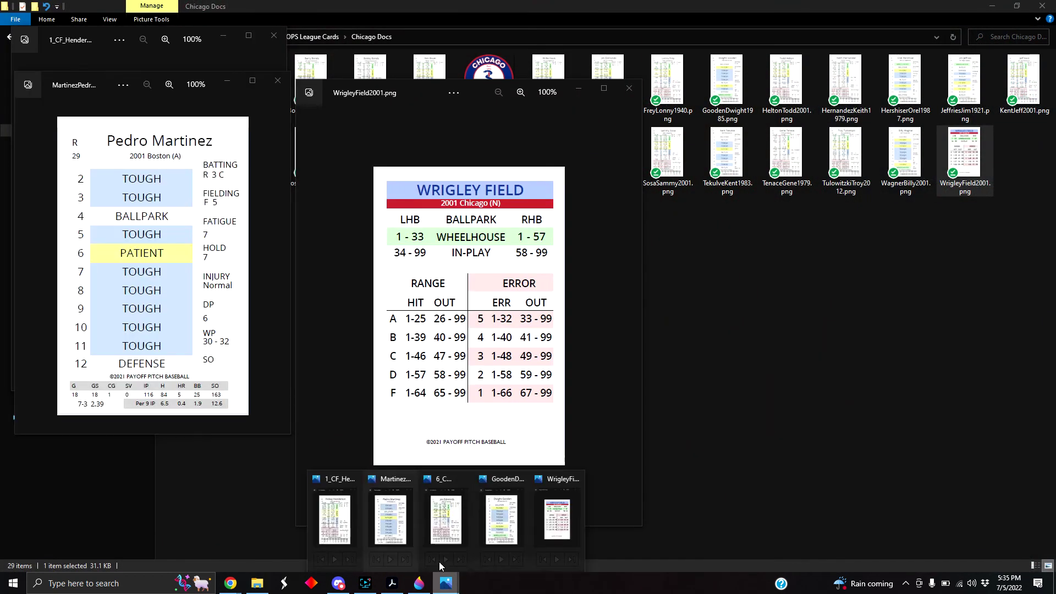
left_click(437, 519)
left_click(499, 525)
mouse_move(447, 584)
left_click(557, 520)
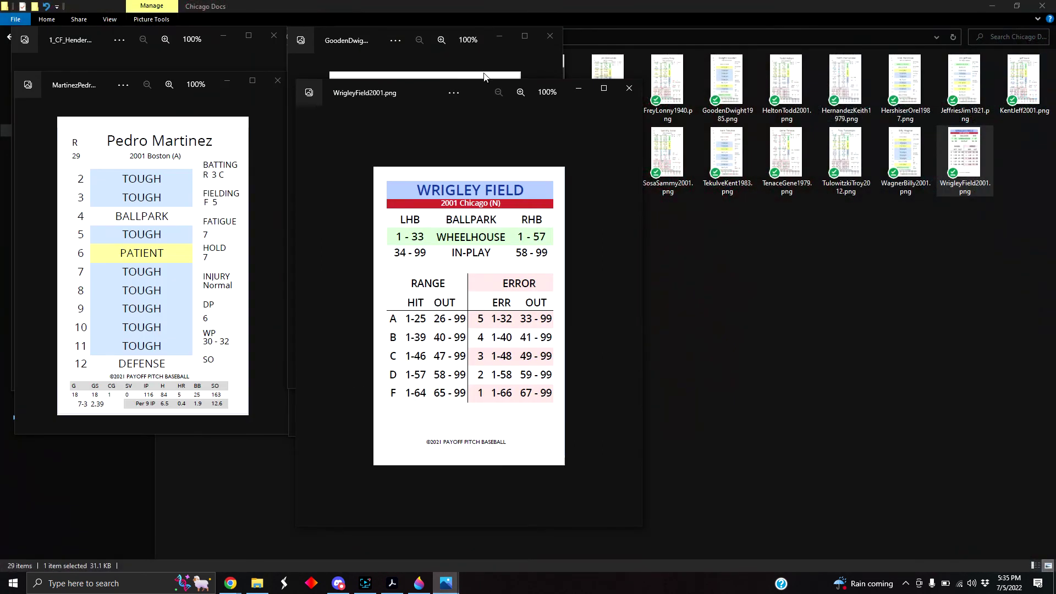
left_click_drag(474, 87, 296, 120)
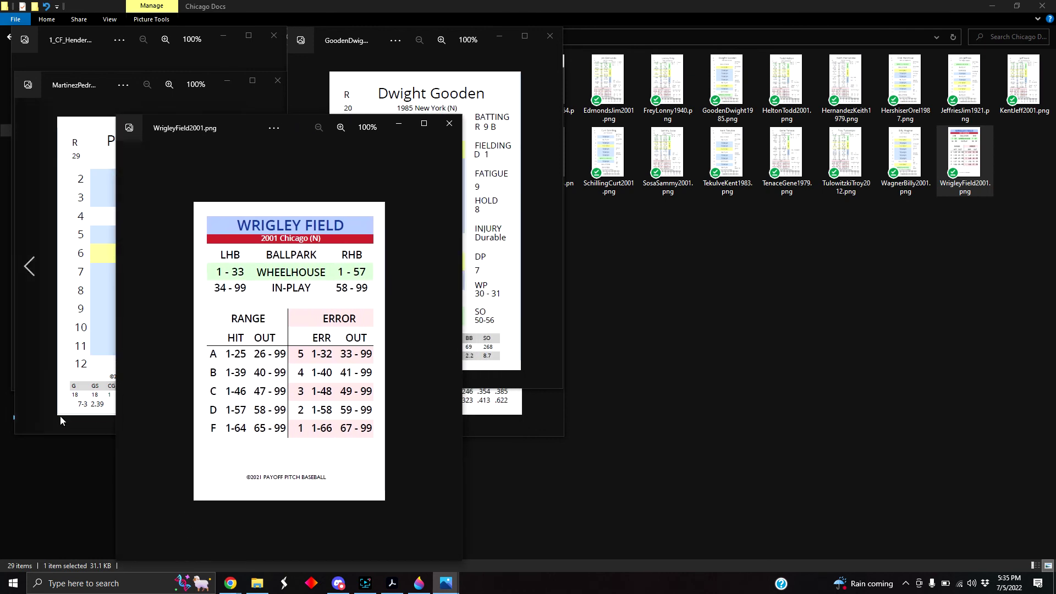
Alternate between the Henderson and Gooden matchup and the Wrigley Field card, finishing with the Martinez and Edmonds cards in front.
left_click(97, 35)
left_click(367, 32)
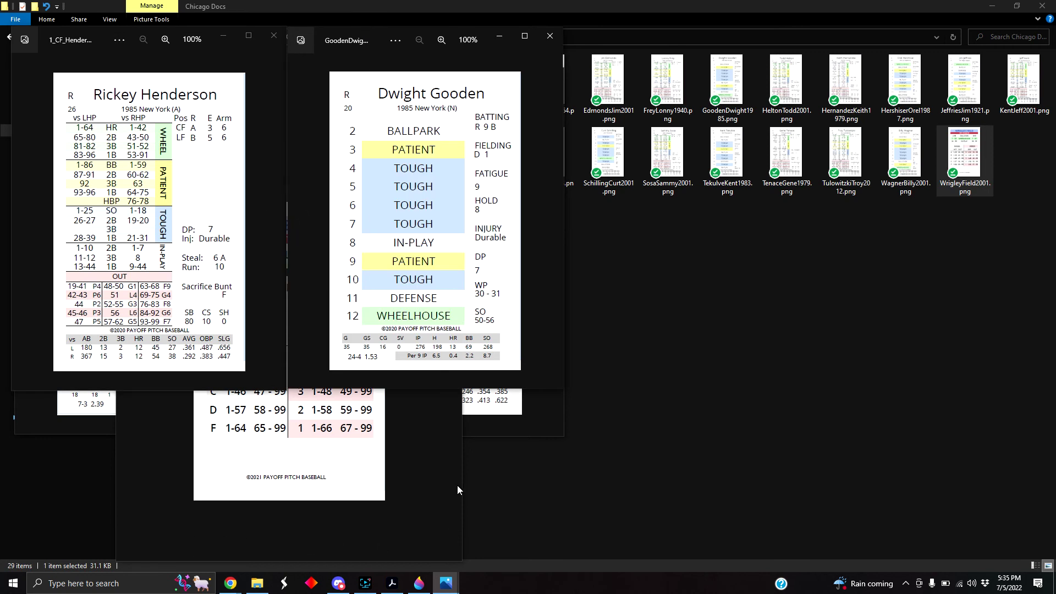
left_click(431, 502)
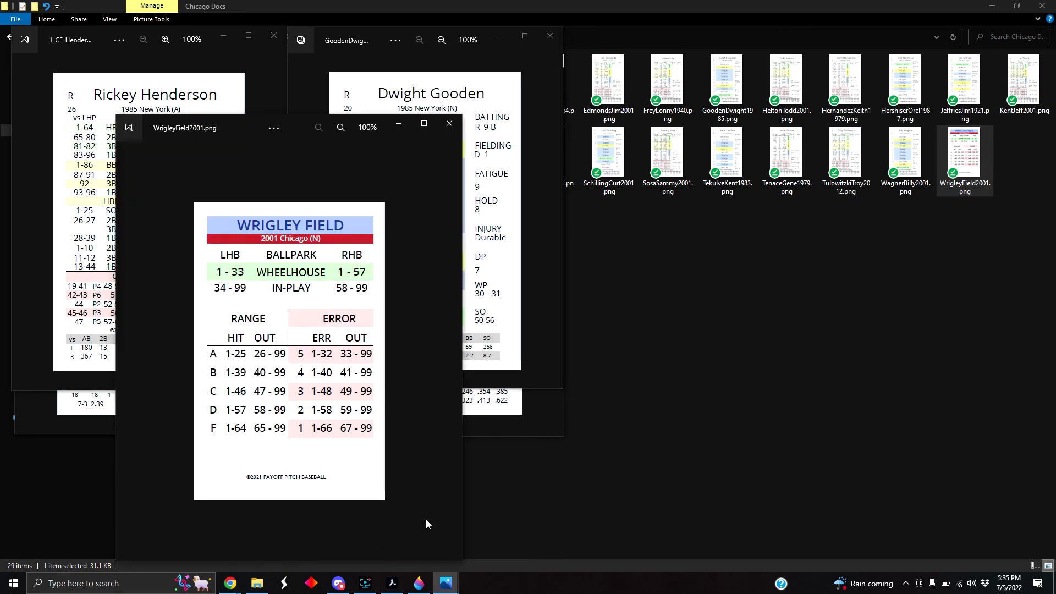
left_click(112, 387)
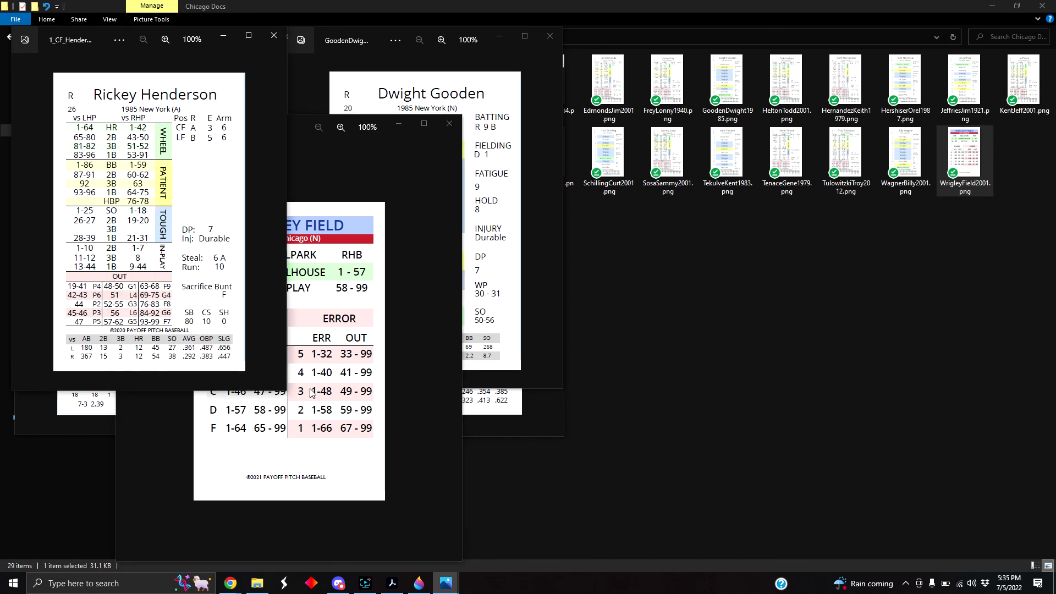
left_click(479, 384)
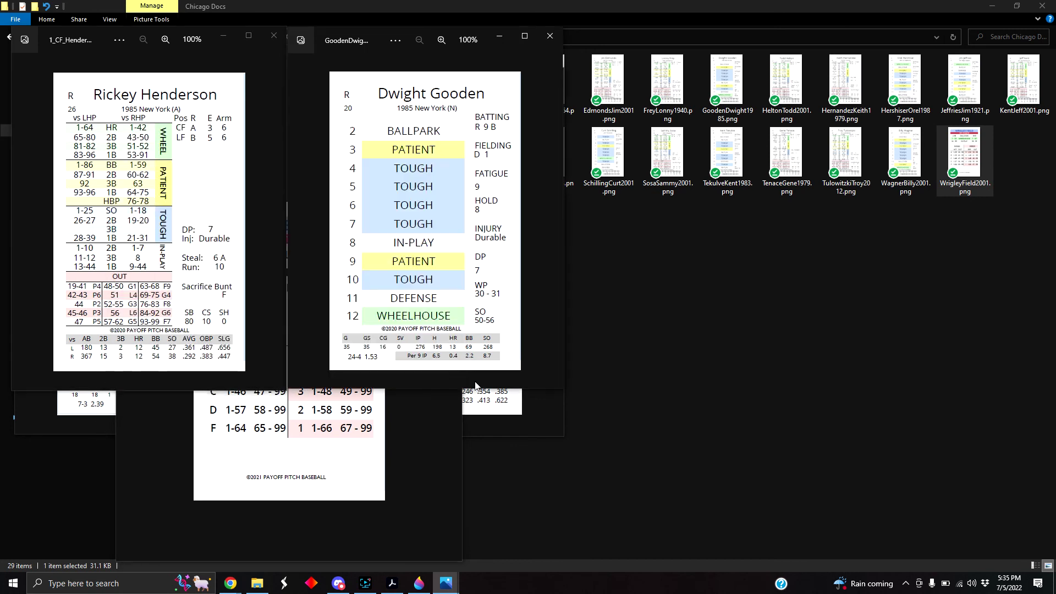
left_click(83, 428)
left_click(476, 420)
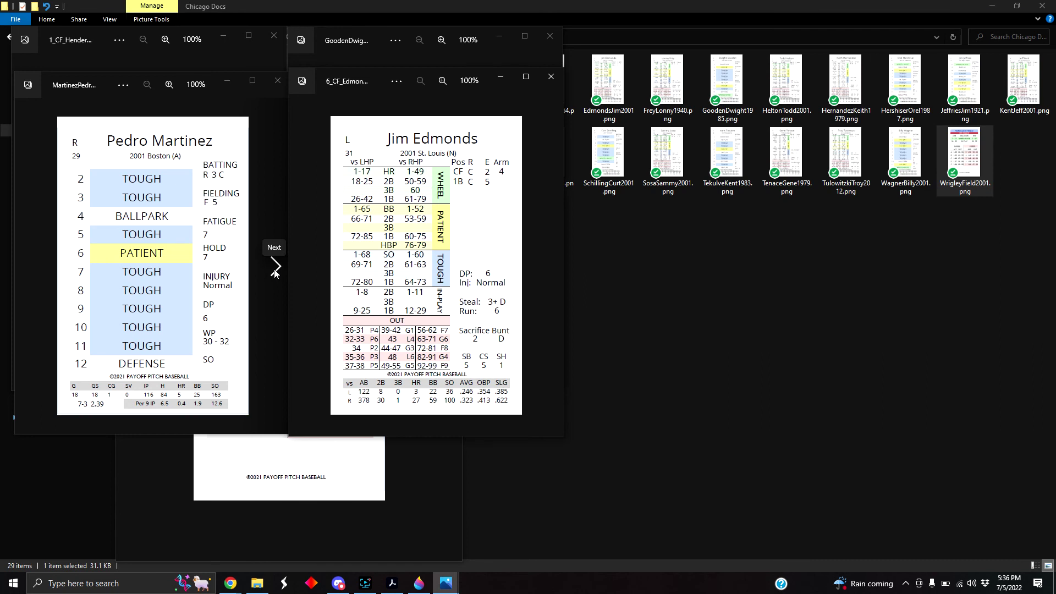
Advance the Pedro Martinez viewer past the Gaylord Perry card to the Red Ruffing card.
left_click(275, 269)
left_click(275, 269)
left_click(274, 269)
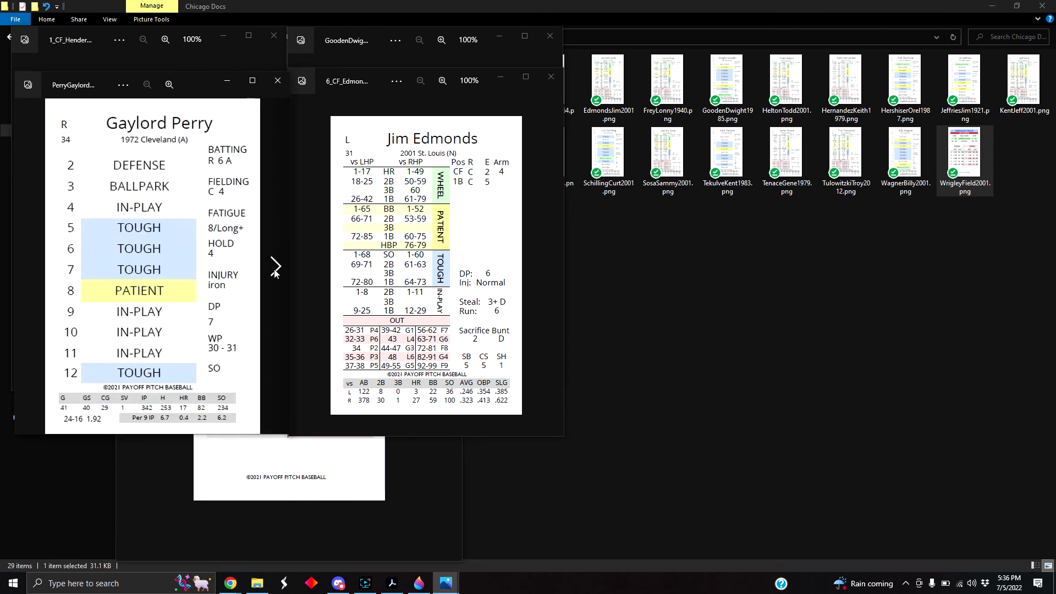
left_click(274, 269)
left_click(274, 269)
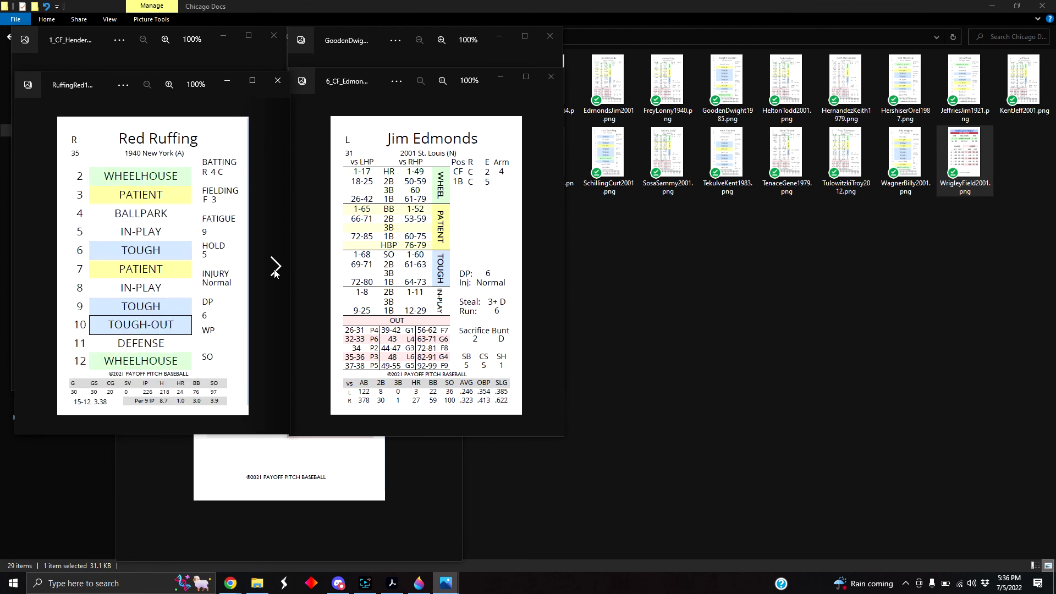
Page ahead from Red Ruffing to the Carl Yastrzemski card and return to the Ruffing pitcher card.
left_click(275, 269)
left_click(275, 269)
left_click(274, 269)
scroll(276, 271, "up", 2)
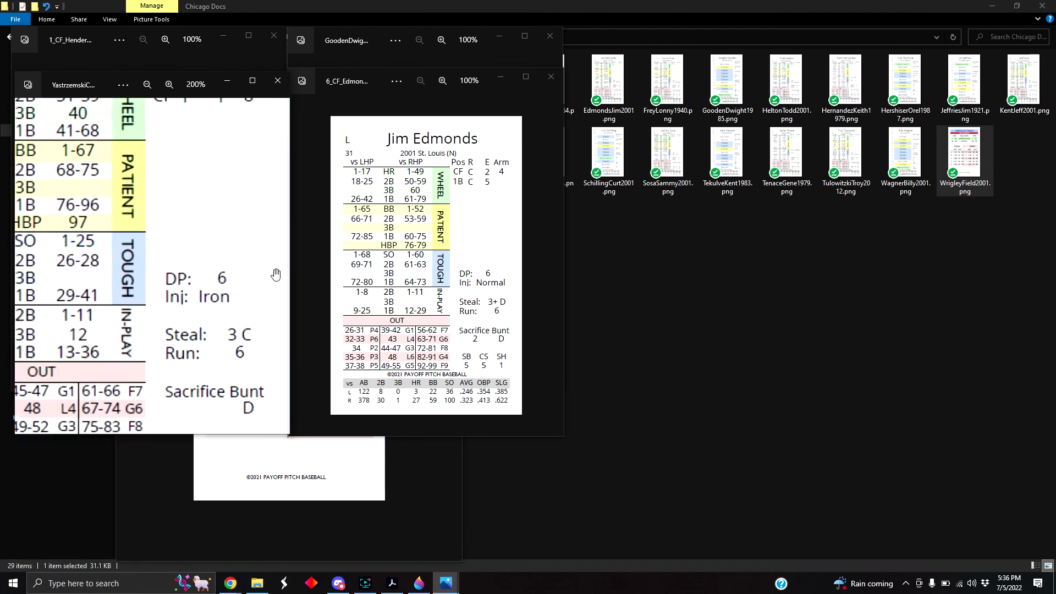
scroll(231, 229, "down", 2)
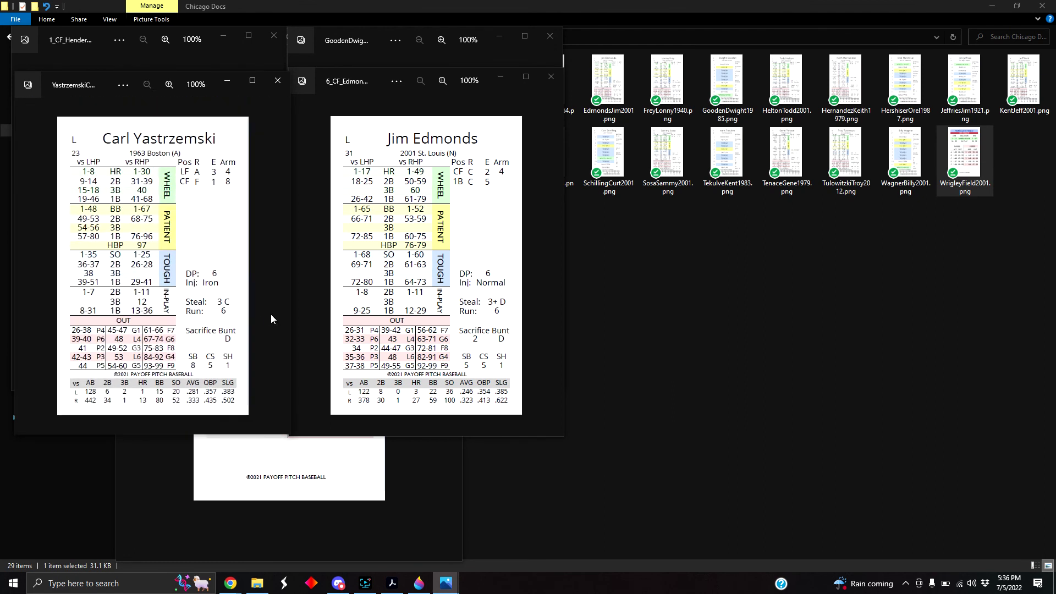
left_click(30, 267)
left_click(30, 267)
left_click(29, 267)
left_click(29, 267)
left_click(276, 268)
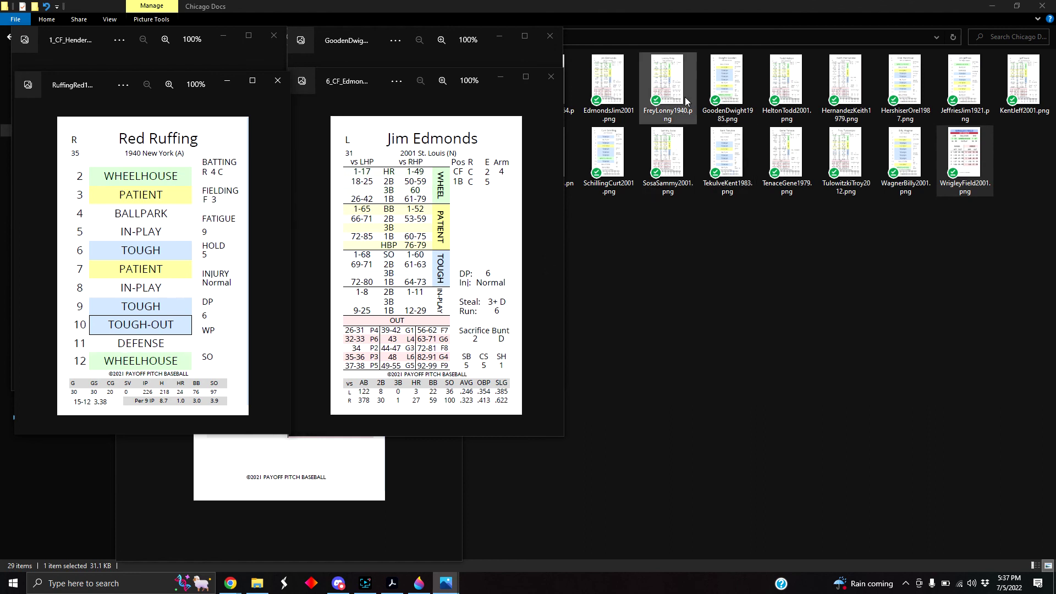
Open HeltonTodd2001.png from the Chicago Docs folder and reduce its viewer to a floating window.
left_click(790, 92)
double_click(791, 94)
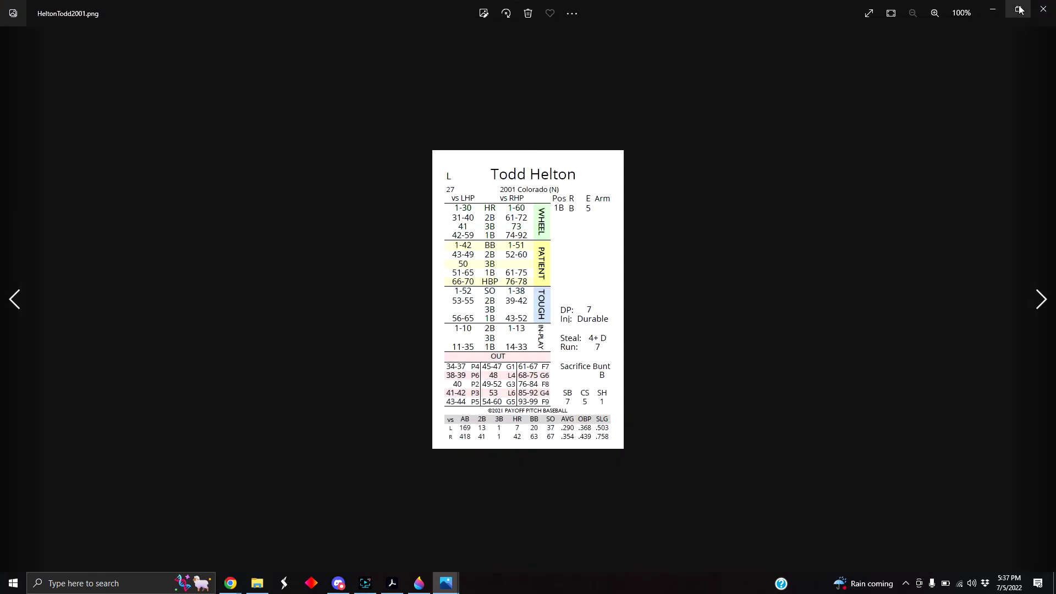
left_click(1019, 9)
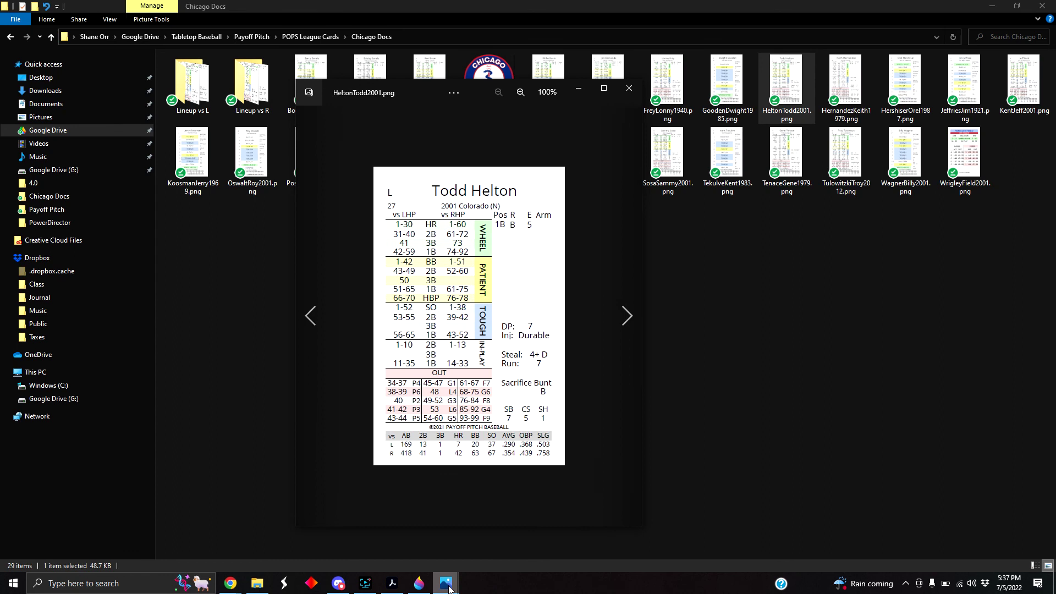
Bring the Jim Edmonds, Rickey Henderson and Red Ruffing card viewers back in front of the Chicago Docs folder.
mouse_move(449, 587)
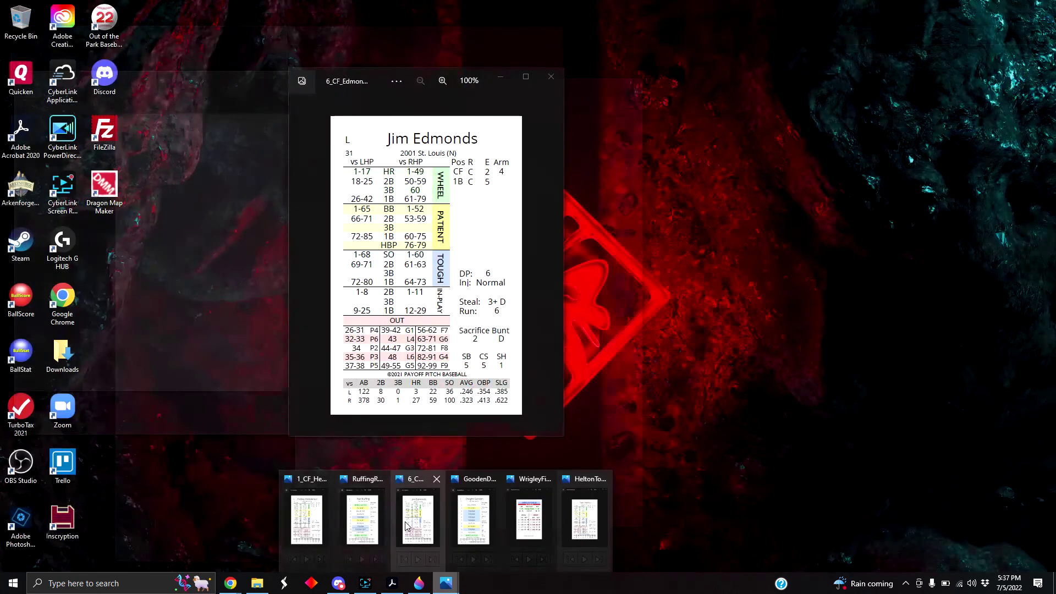
left_click(413, 544)
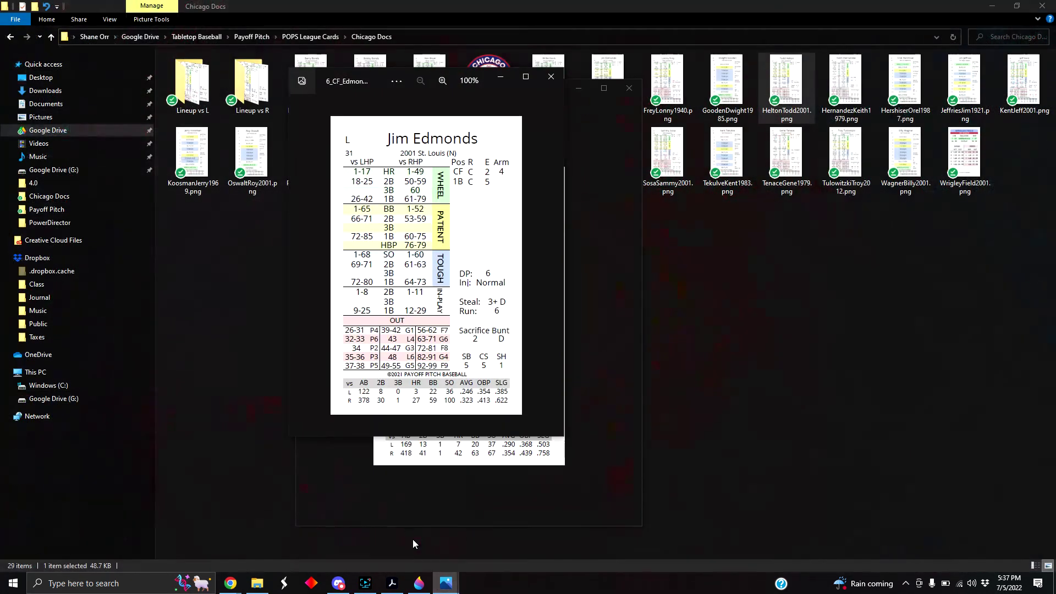
mouse_move(446, 586)
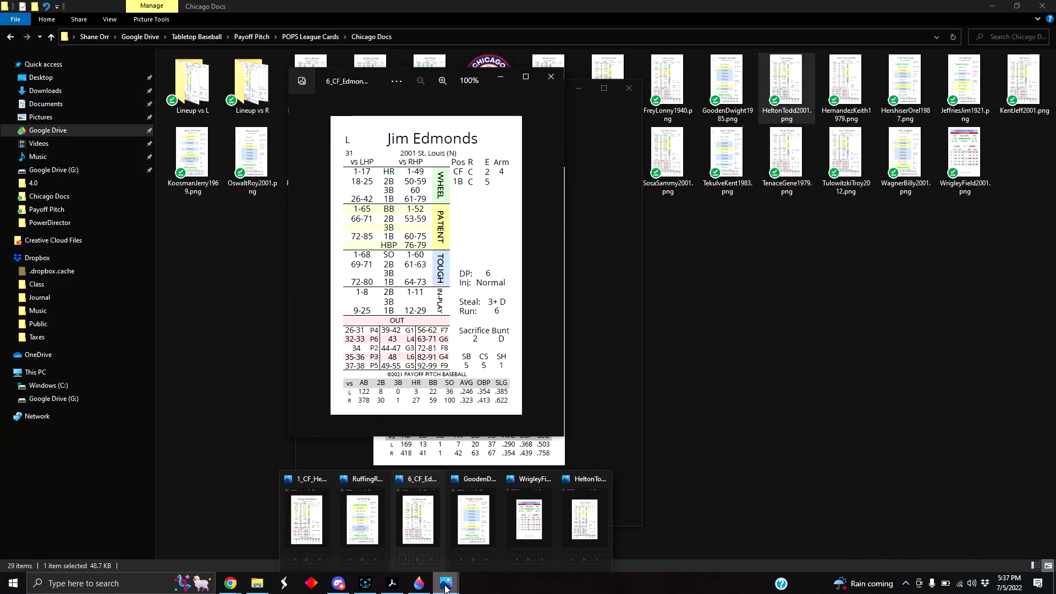
left_click(324, 528)
mouse_move(446, 585)
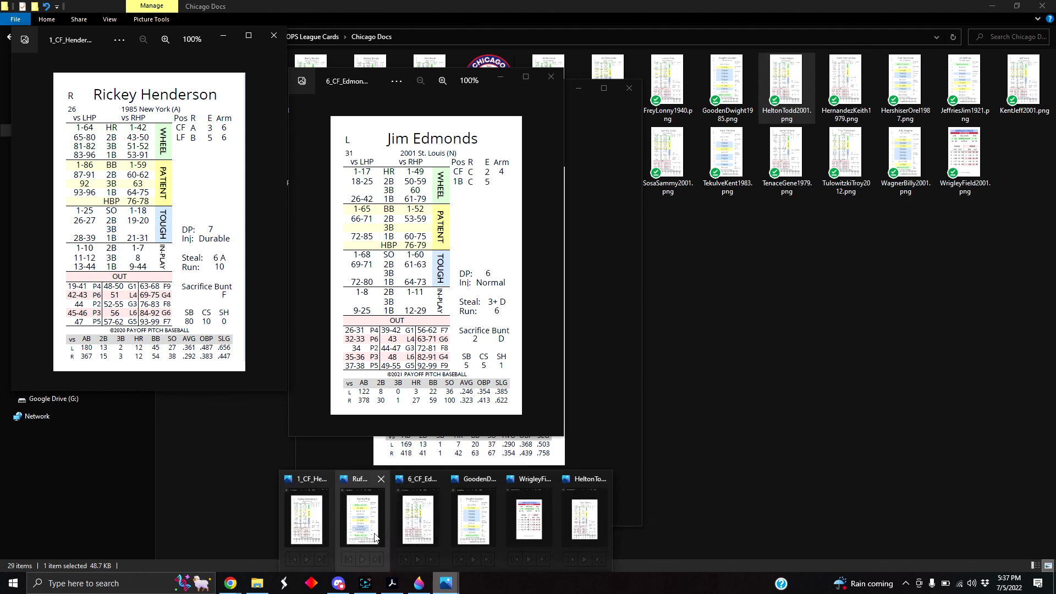
left_click(376, 538)
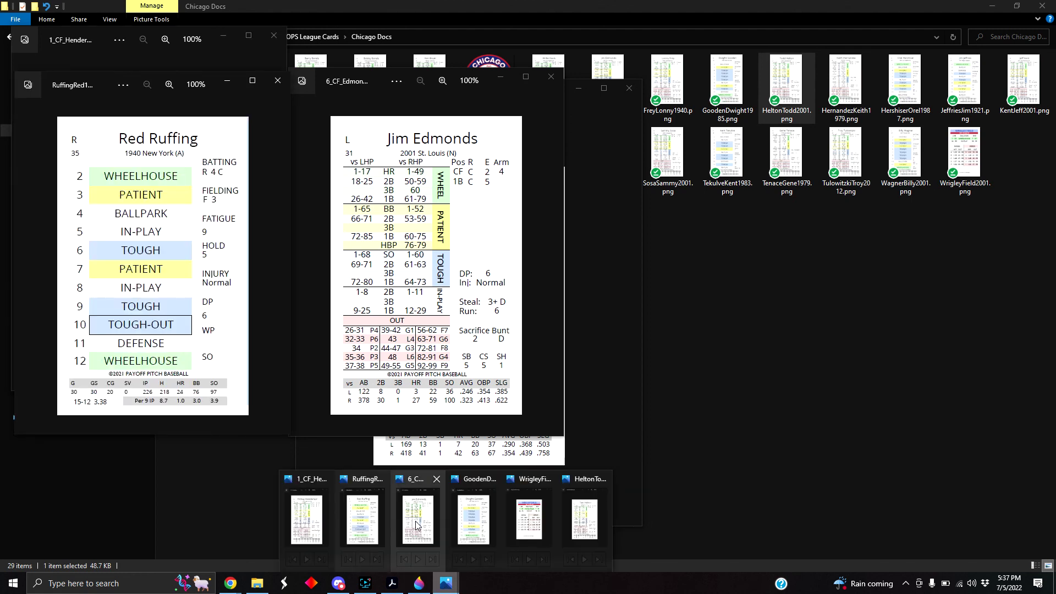
Bring the Dwight Gooden viewer forward, move it away from its stack, and place it back over the Jim Edmonds card.
mouse_move(446, 586)
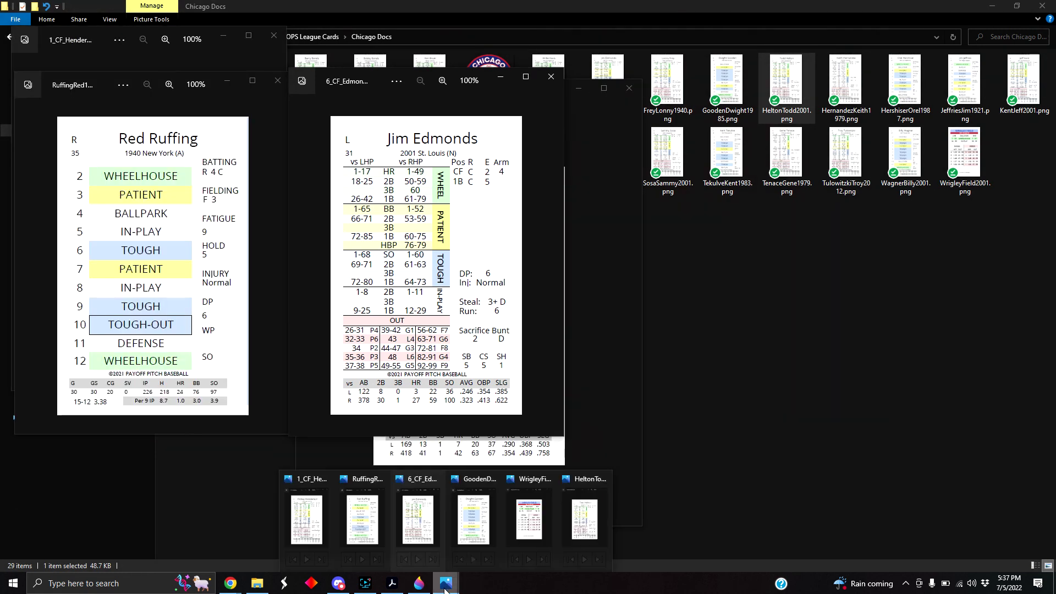
left_click(468, 533)
left_click_drag(367, 44, 447, 170)
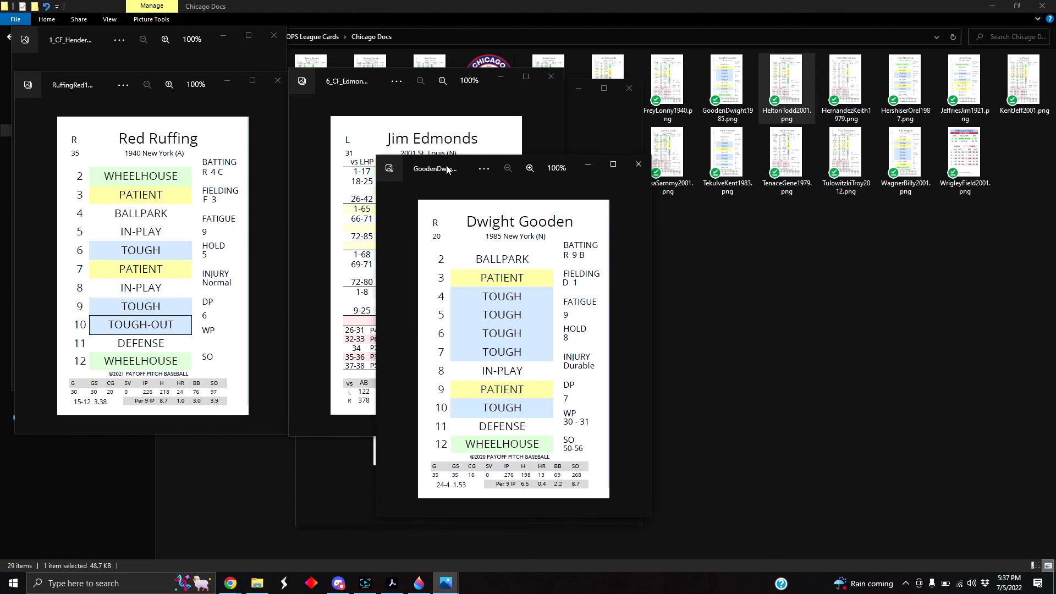
left_click_drag(447, 169, 360, 42)
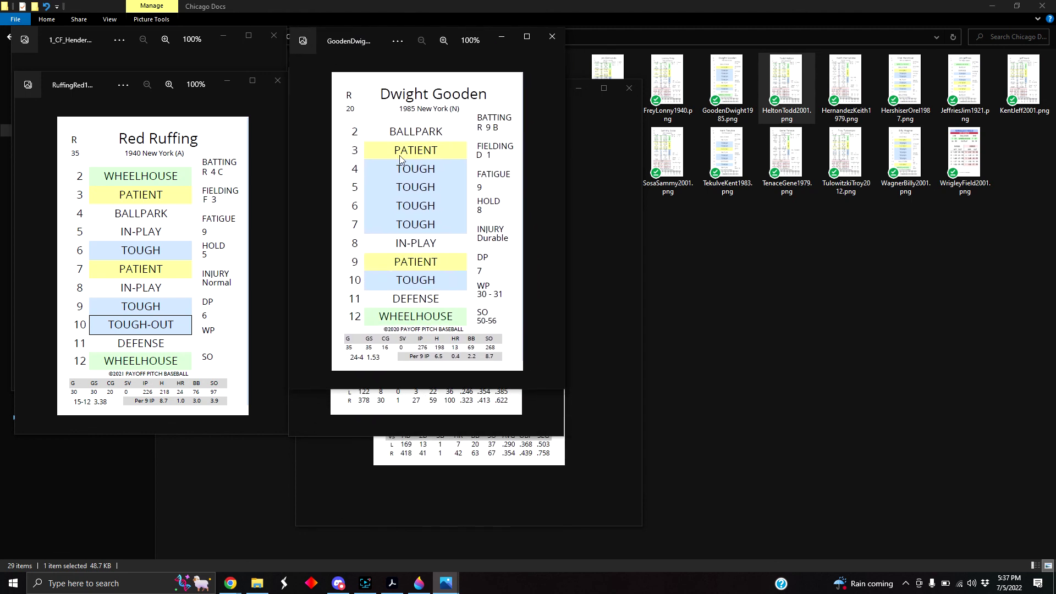